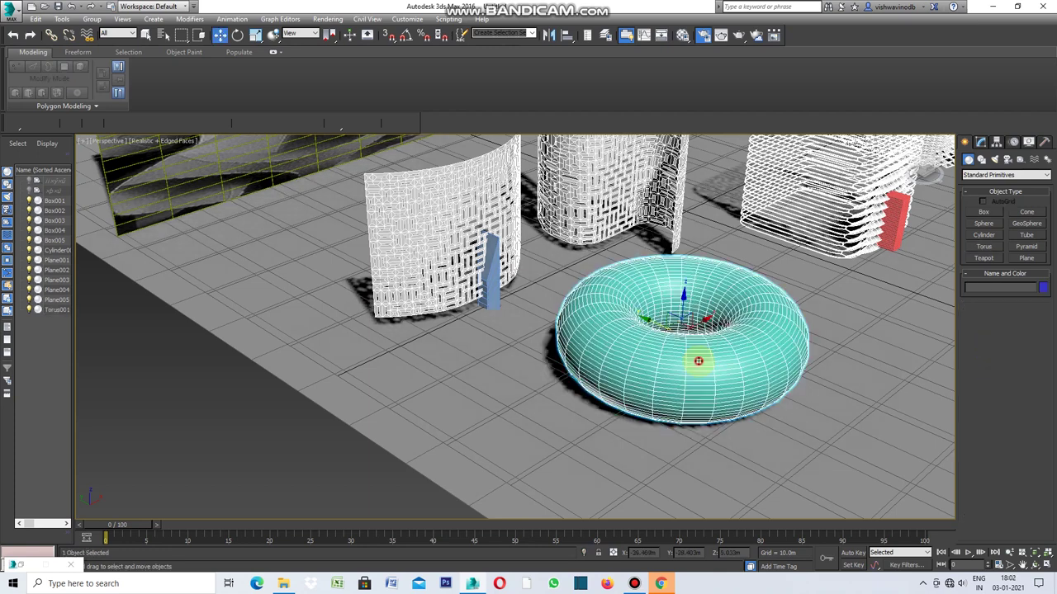
Convert Torus001 to an Editable Poly from its right-click quad menu.
right_click(697, 360)
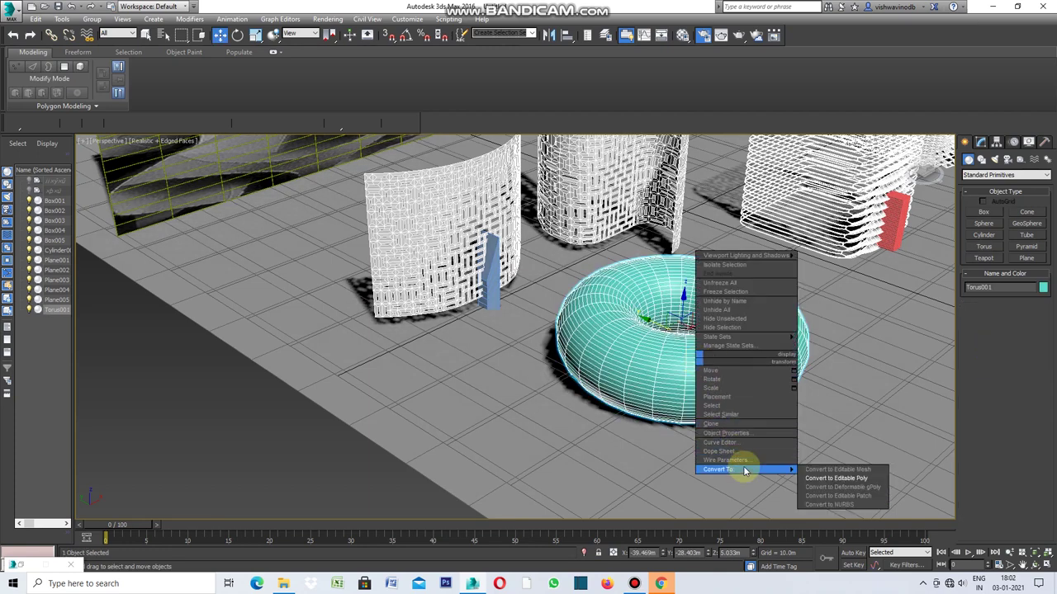
left_click(793, 473)
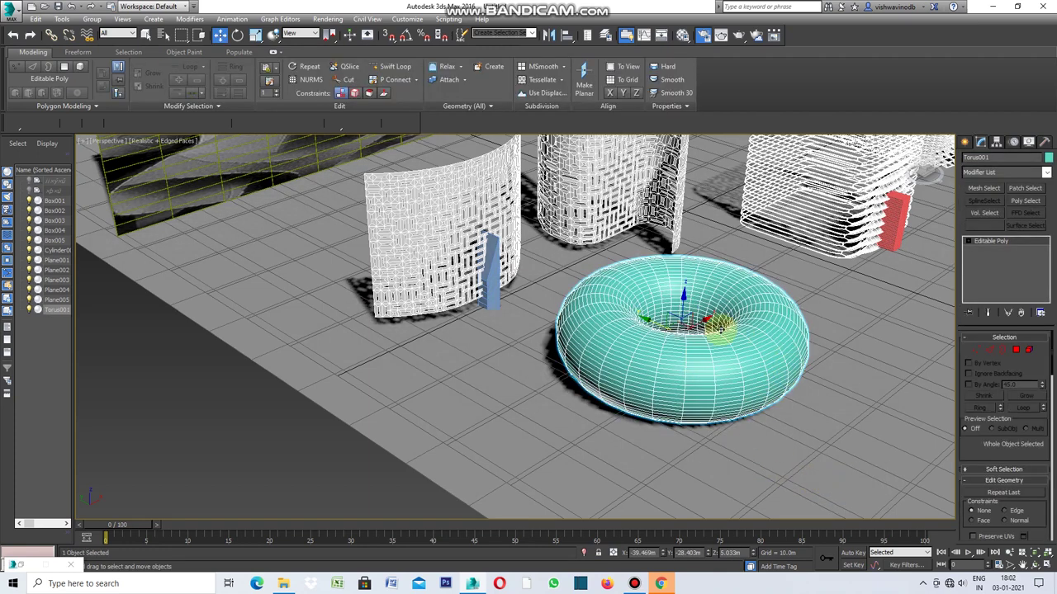
Select a single edge on the torus and bring up the Generate Topology pattern presets.
left_click(989, 350)
scroll(730, 419, "up", 4)
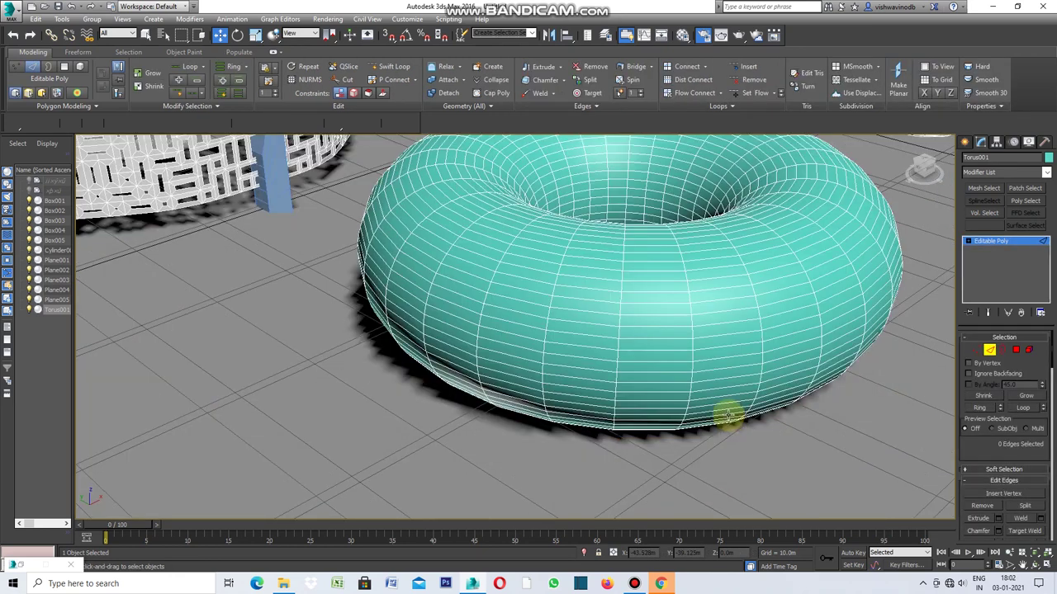
left_click(688, 376)
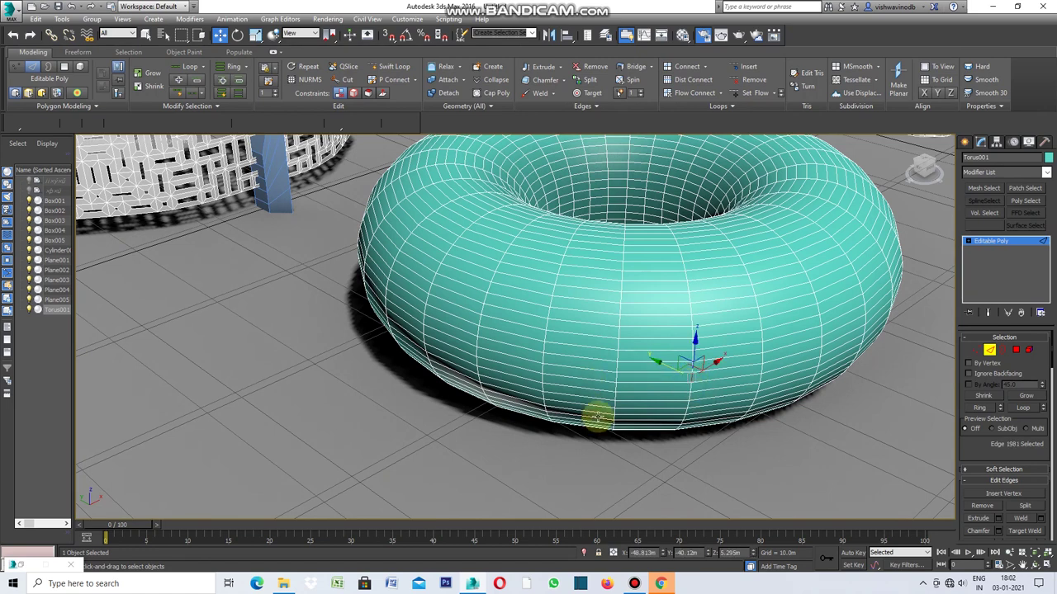
left_click(96, 106)
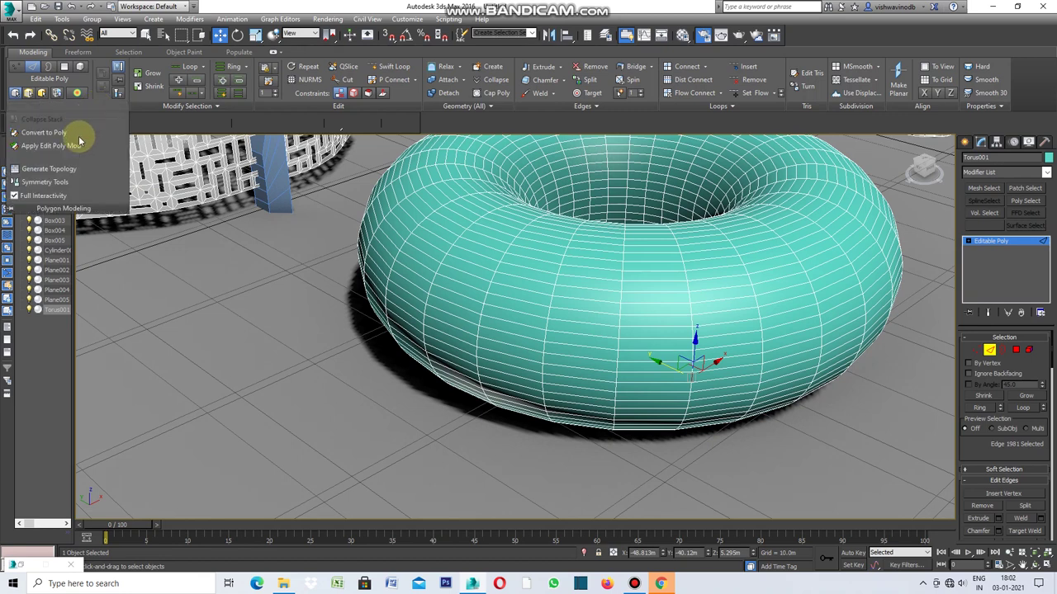
left_click(81, 169)
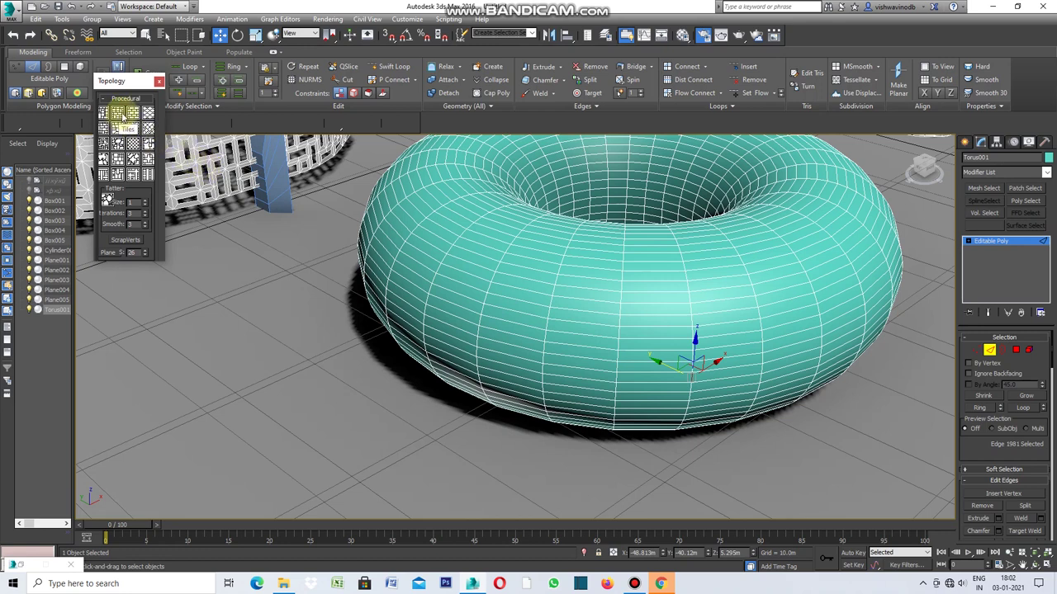
Try the Brick and Hive patterns and undo both, then apply Tiles and close the dialog.
left_click(134, 113)
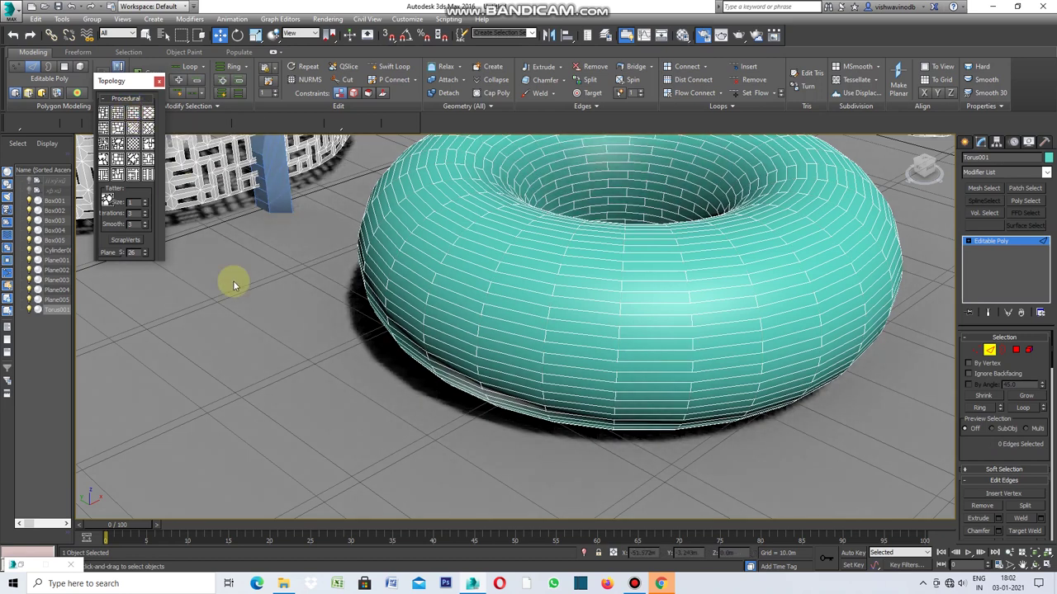
key("ctrl+z")
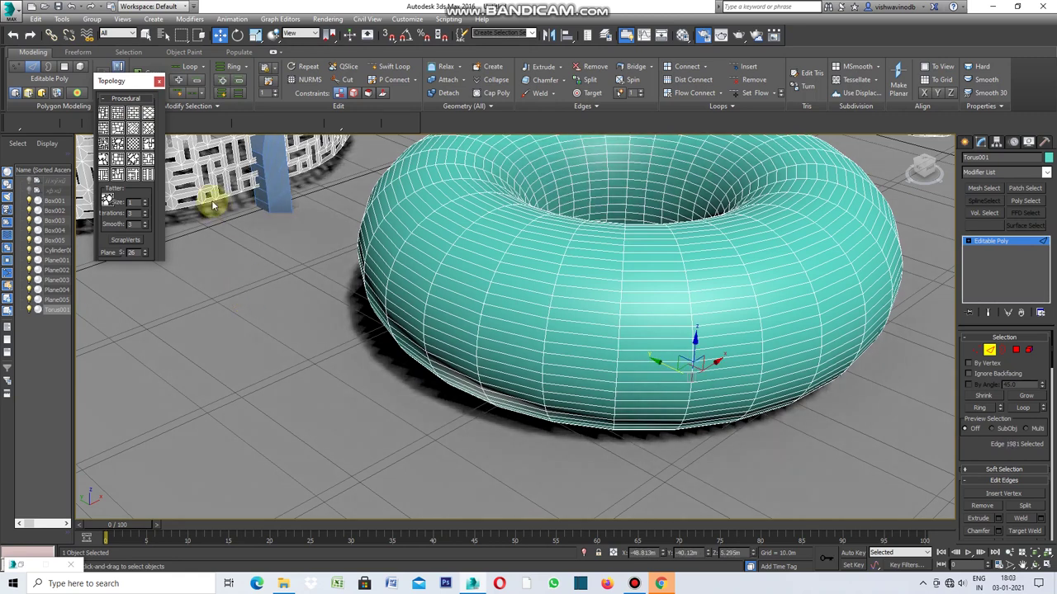
left_click(148, 114)
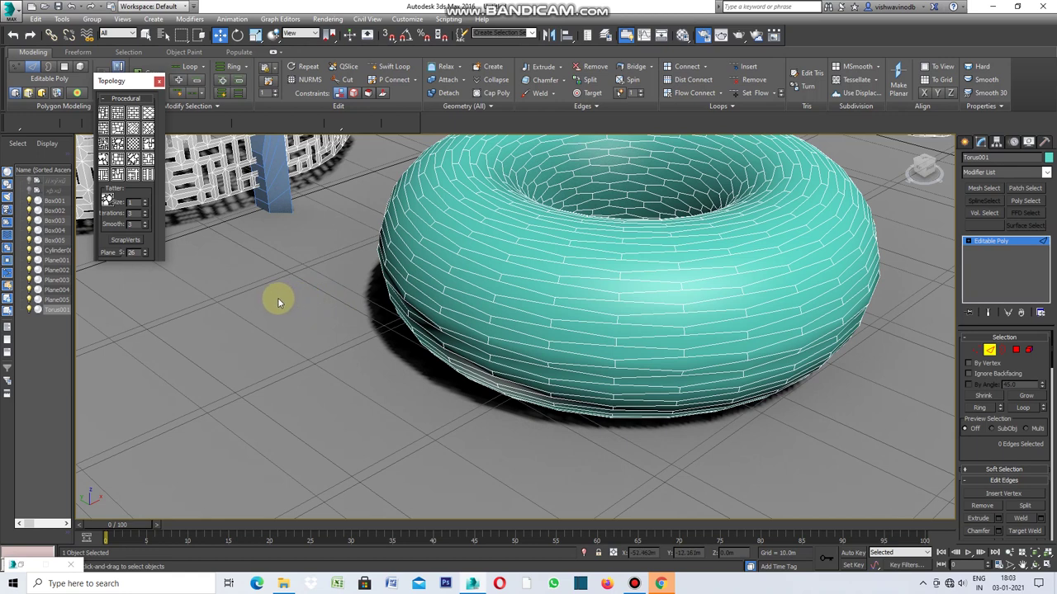
key("ctrl+z")
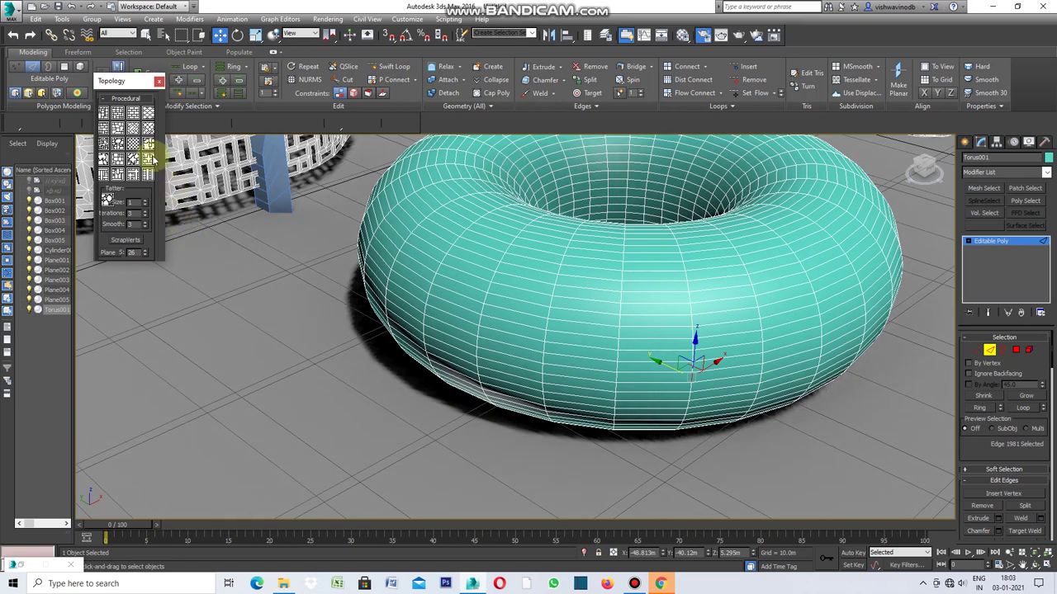
left_click(120, 119)
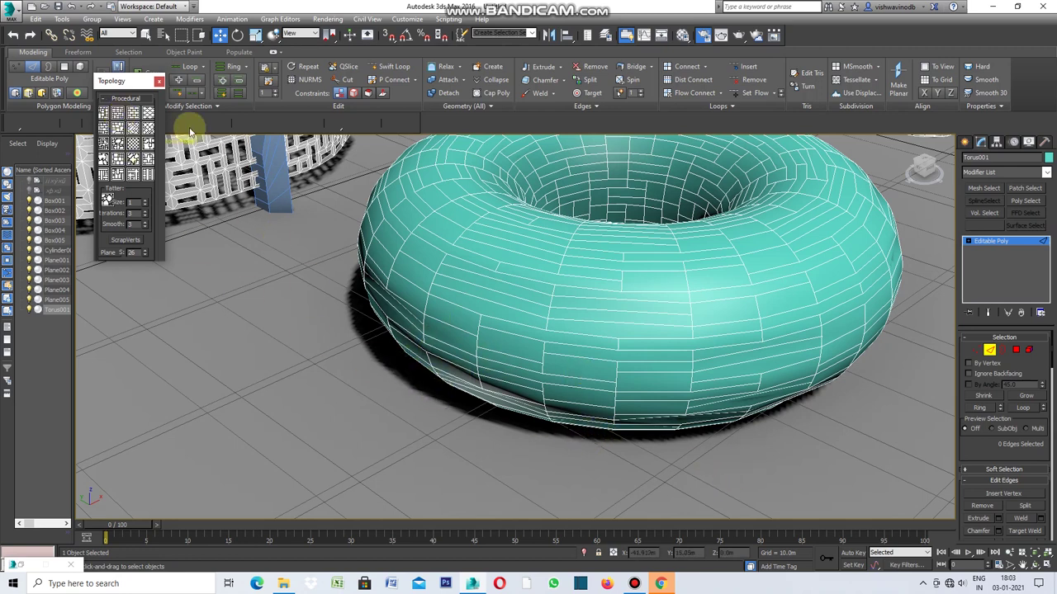
left_click(160, 81)
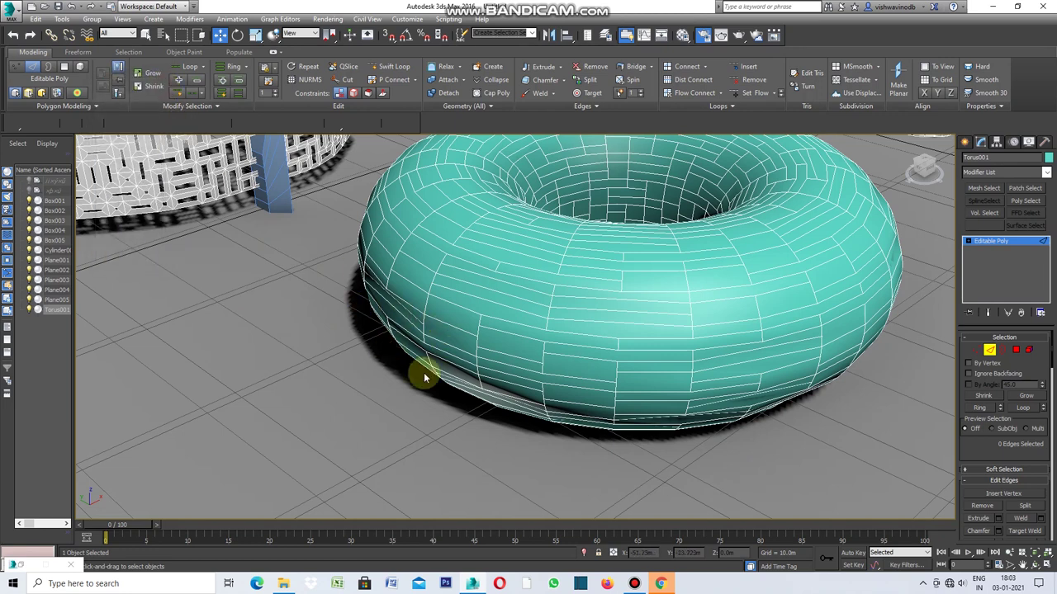
Switch to Polygon mode and marquee-select all of the torus's polygons.
scroll(544, 316, "down", 3)
key("4")
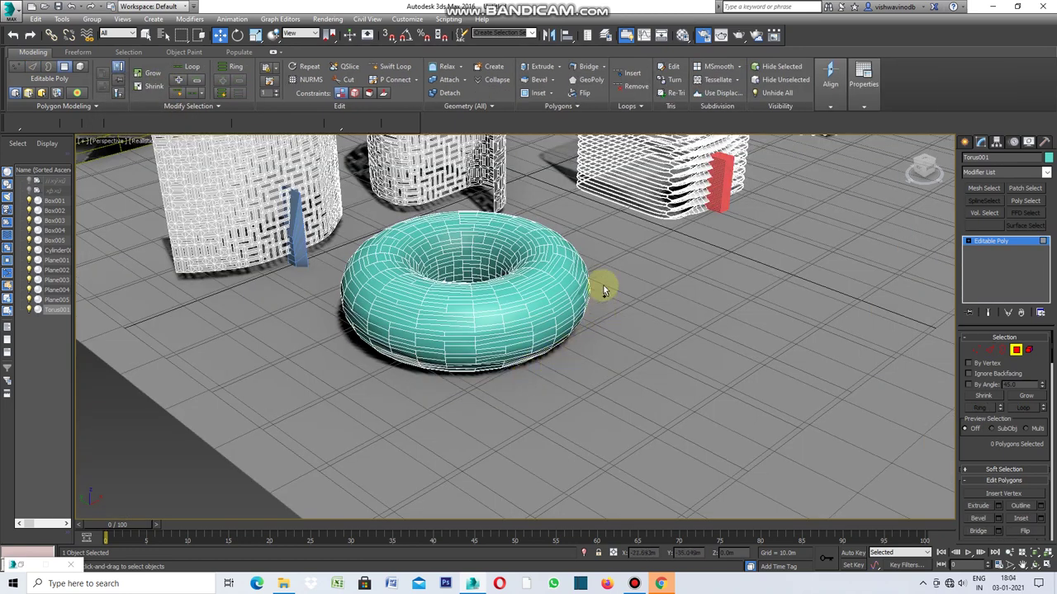
left_click_drag(552, 322, 368, 403)
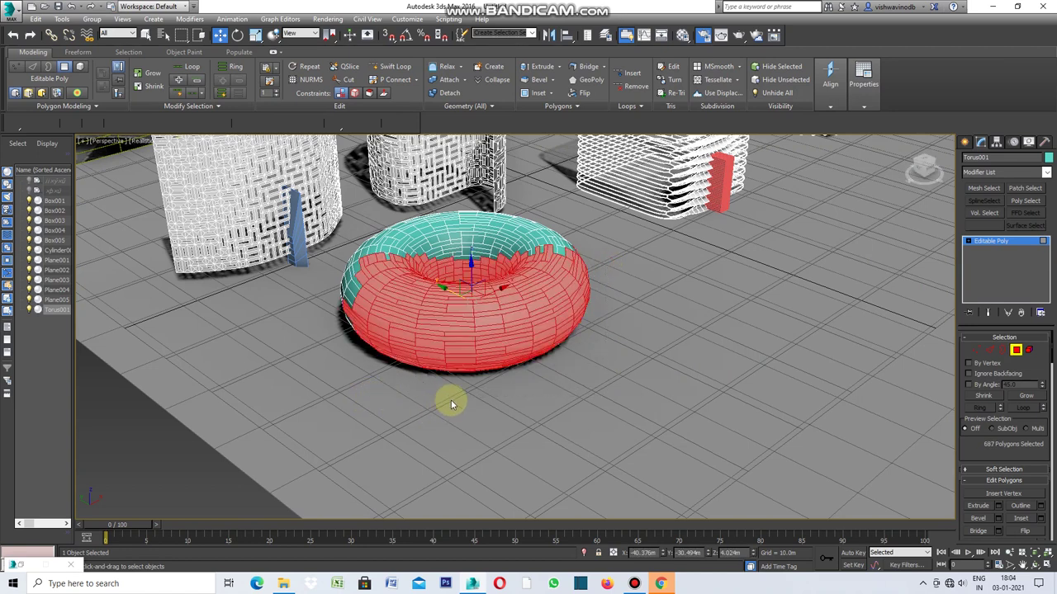
left_click_drag(588, 215, 314, 410)
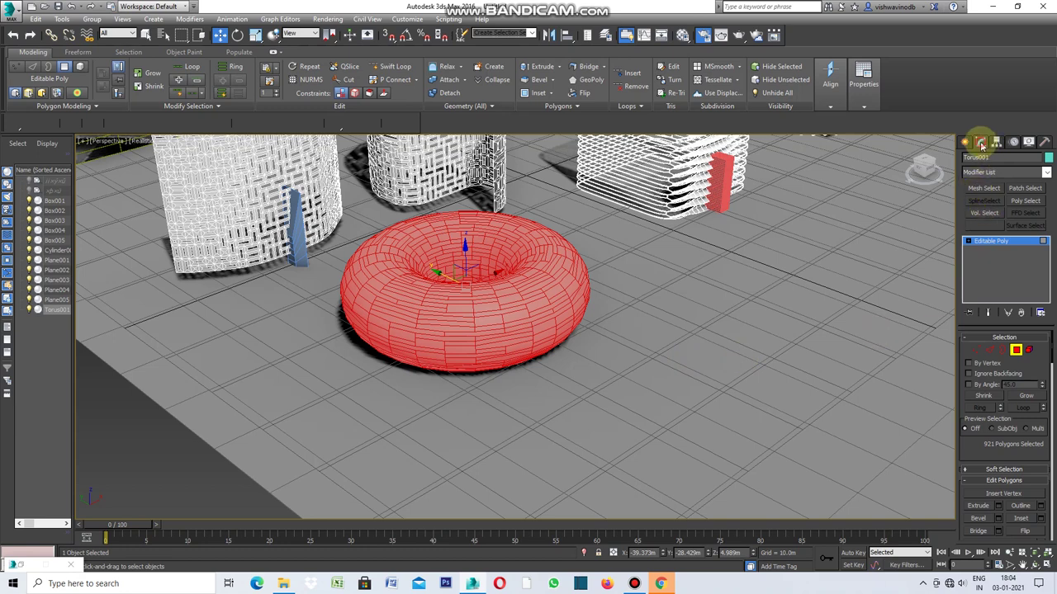
Open and close the Modifier List, go to the Create panel, and select all scene objects.
left_click(1046, 173)
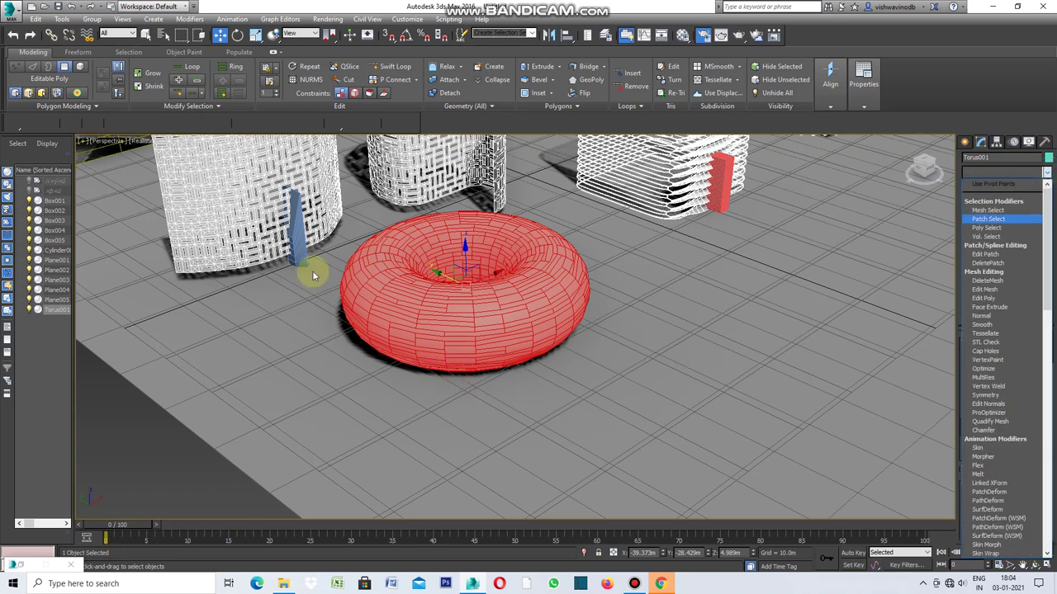
left_click(965, 143)
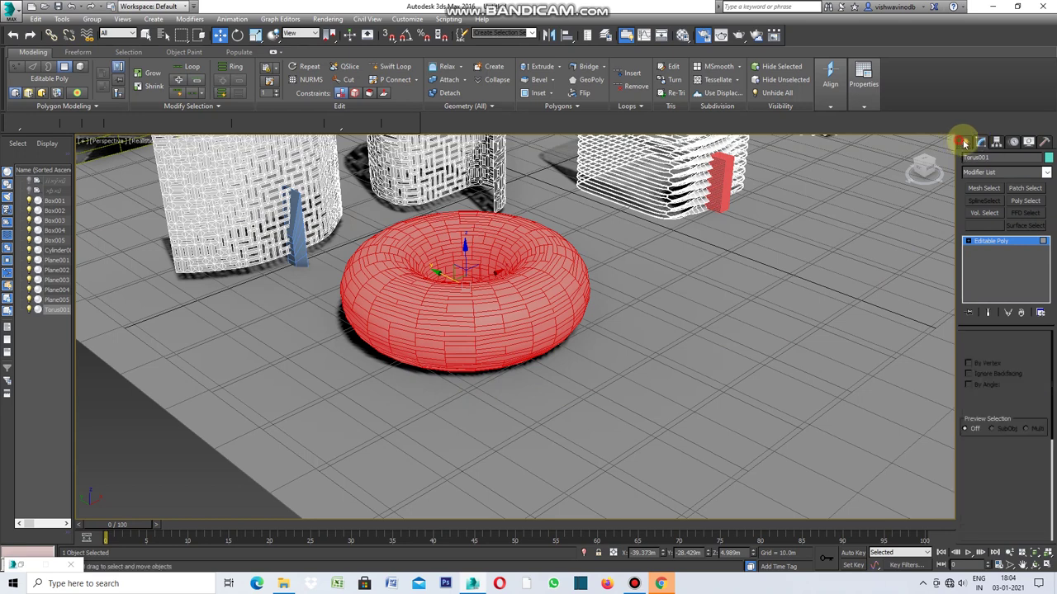
left_click(964, 143)
key("ctrl+a")
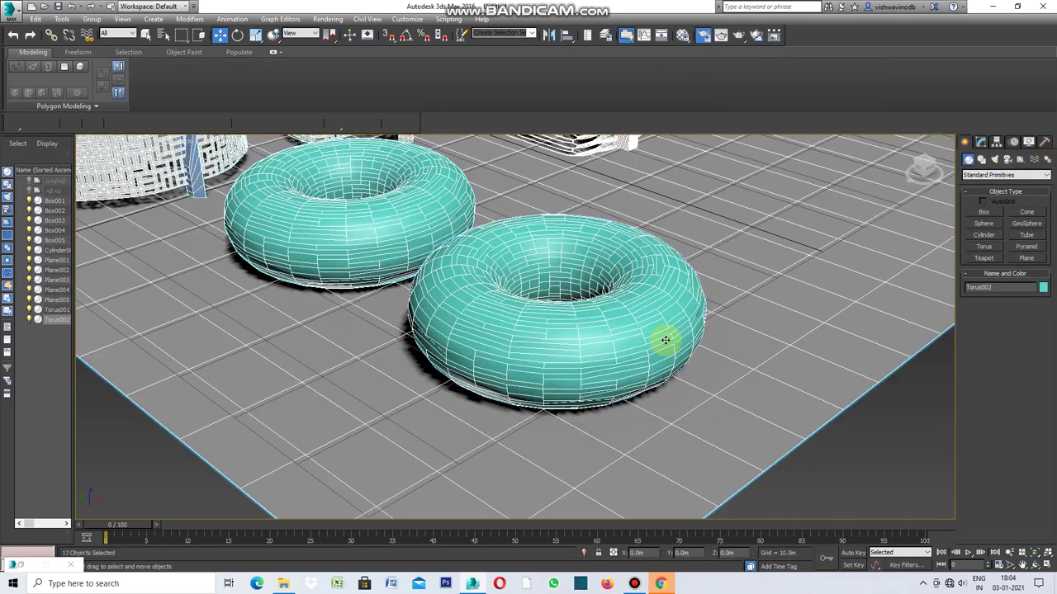
Select the front torus, Torus002, add an Edit Poly modifier and enter Polygon level.
left_click(856, 465)
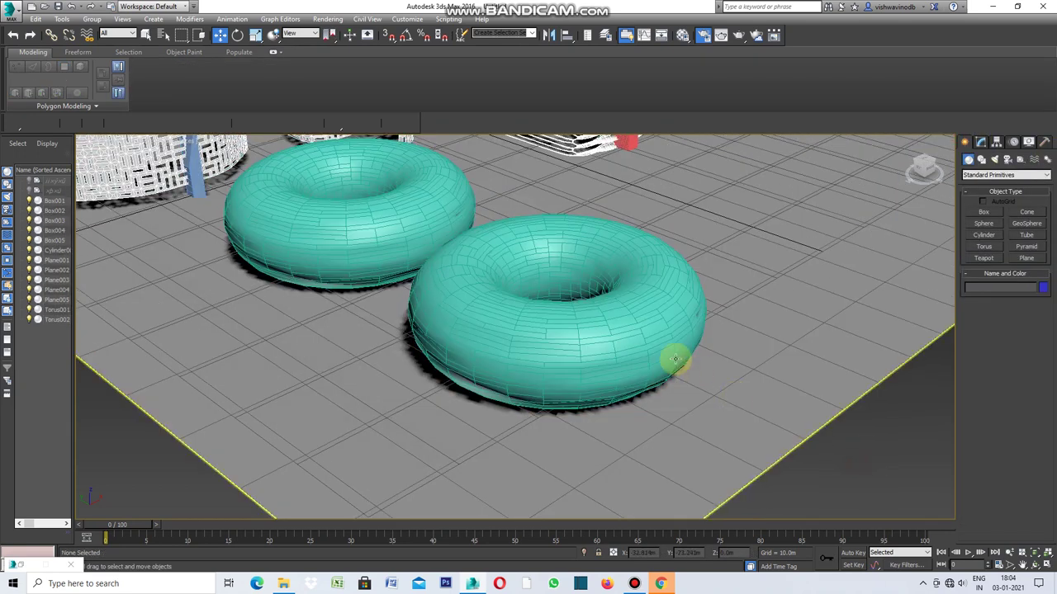
left_click(668, 349)
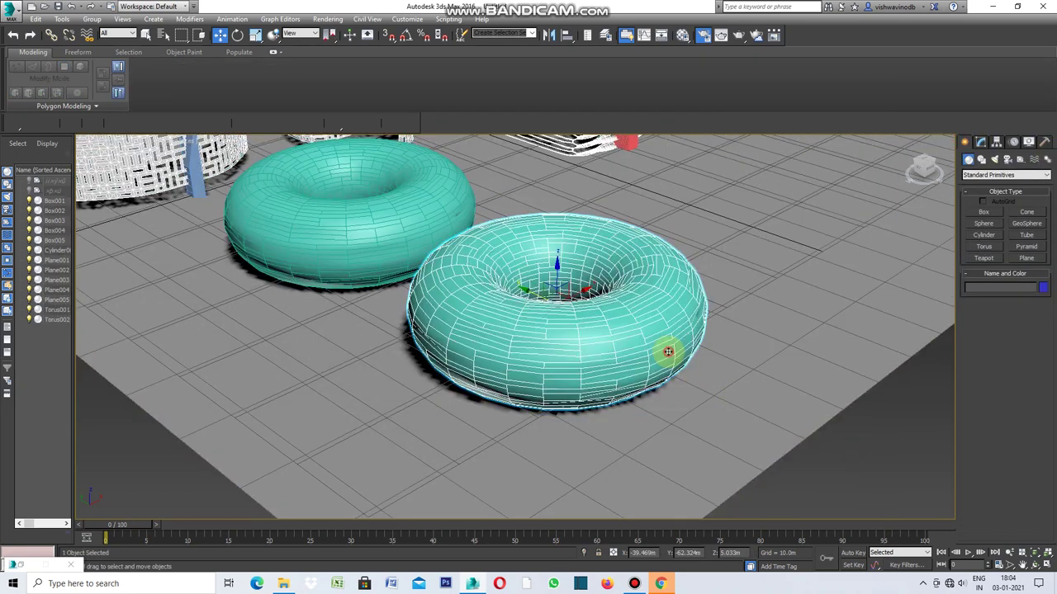
left_click(981, 142)
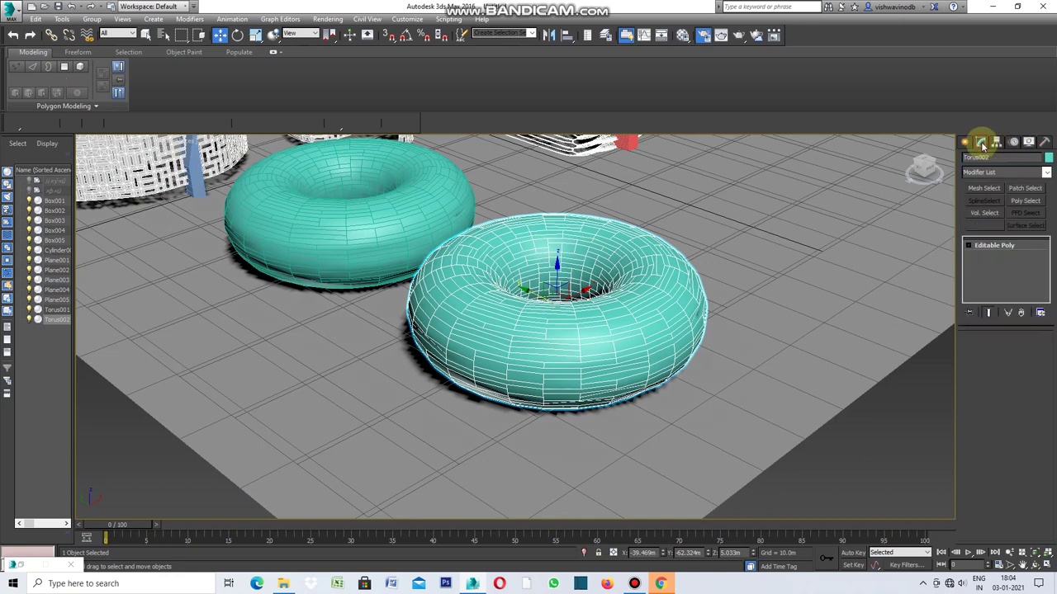
left_click(1046, 173)
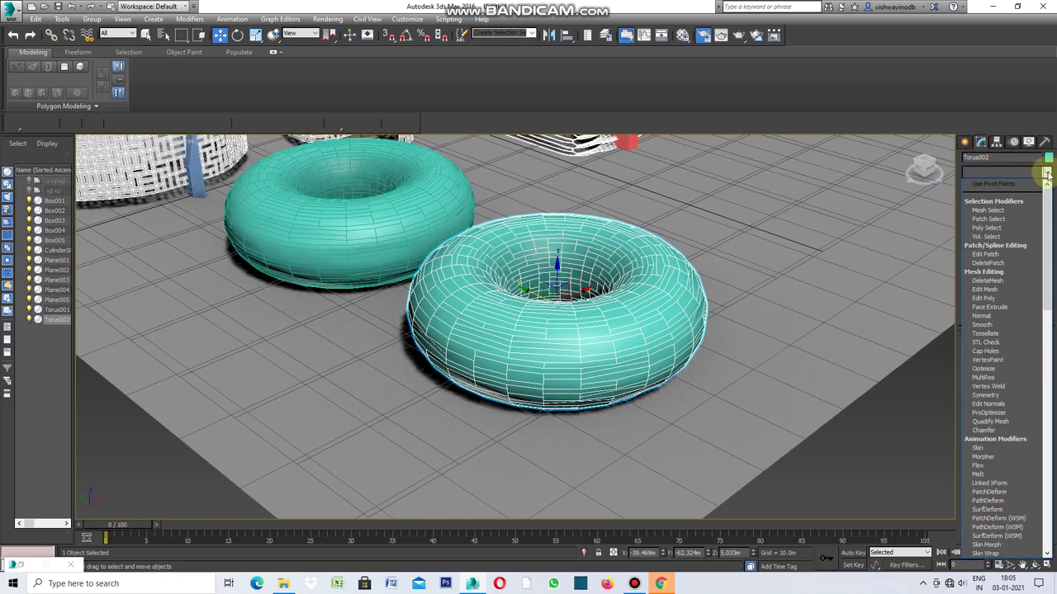
left_click(999, 298)
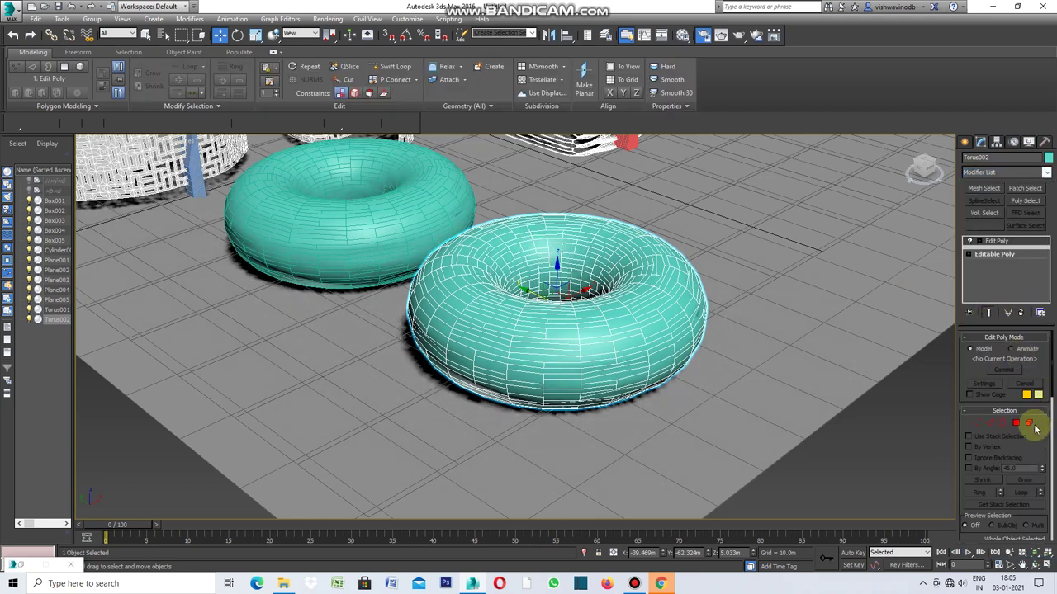
left_click(1017, 424)
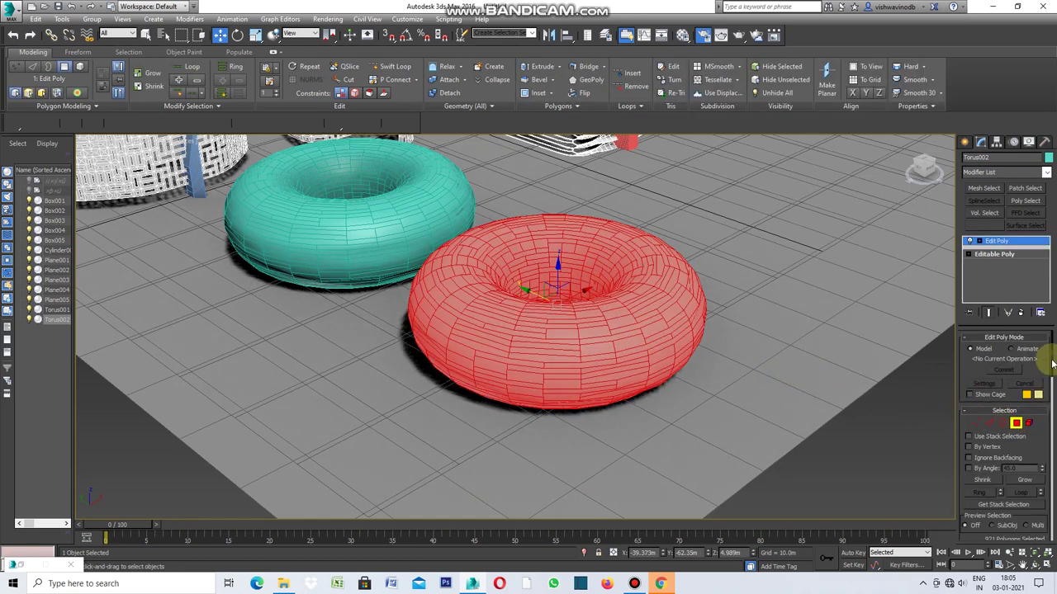
Start an Inset on Torus002's polygons using the By Polygon inset type.
left_click(1011, 349)
left_click_drag(1054, 363, 1054, 387)
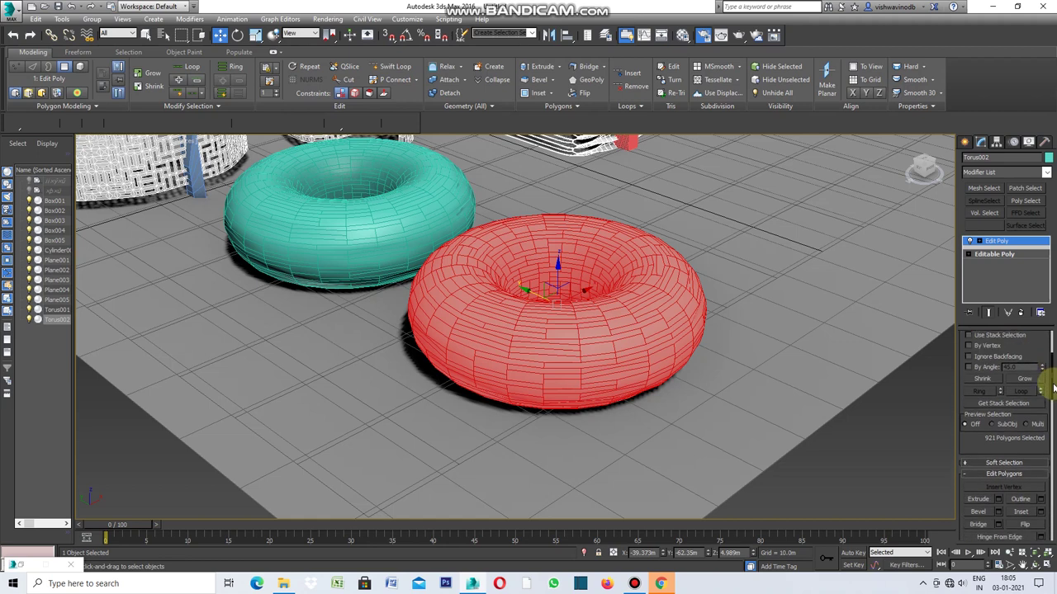
left_click_drag(1054, 388, 1050, 413)
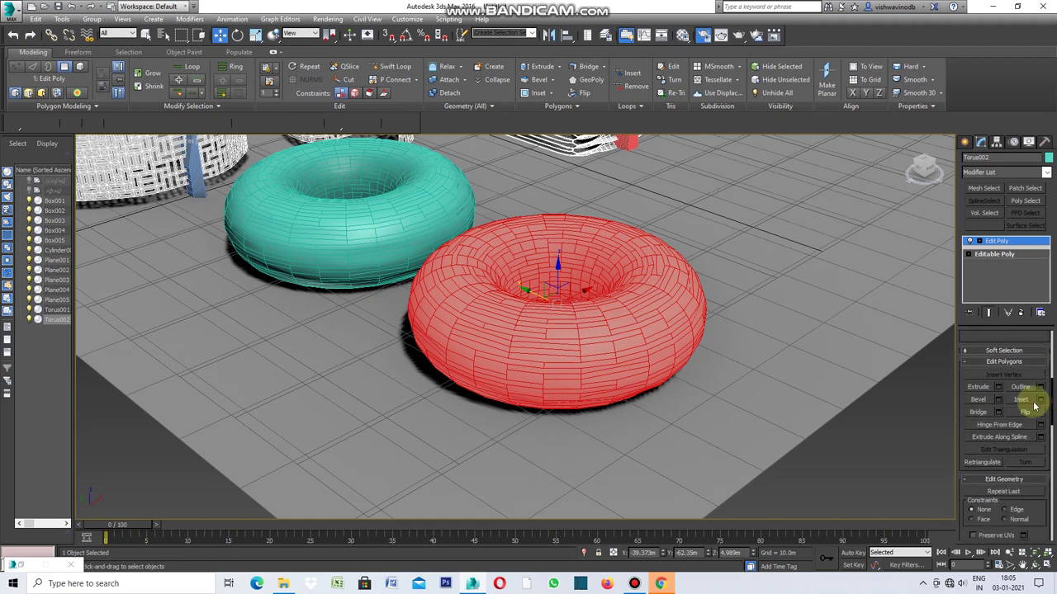
left_click(1040, 401)
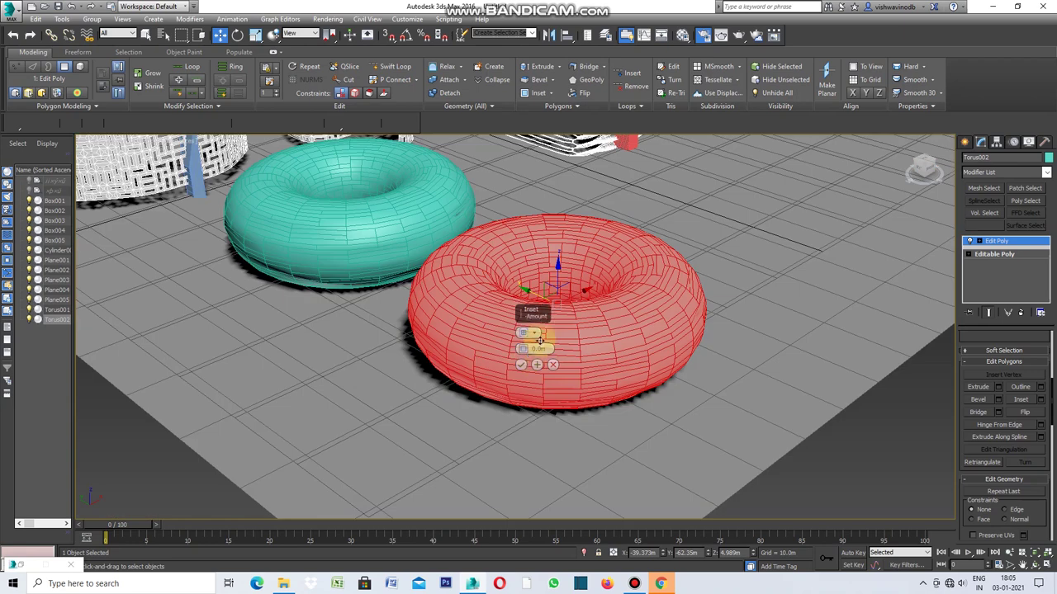
left_click(530, 333)
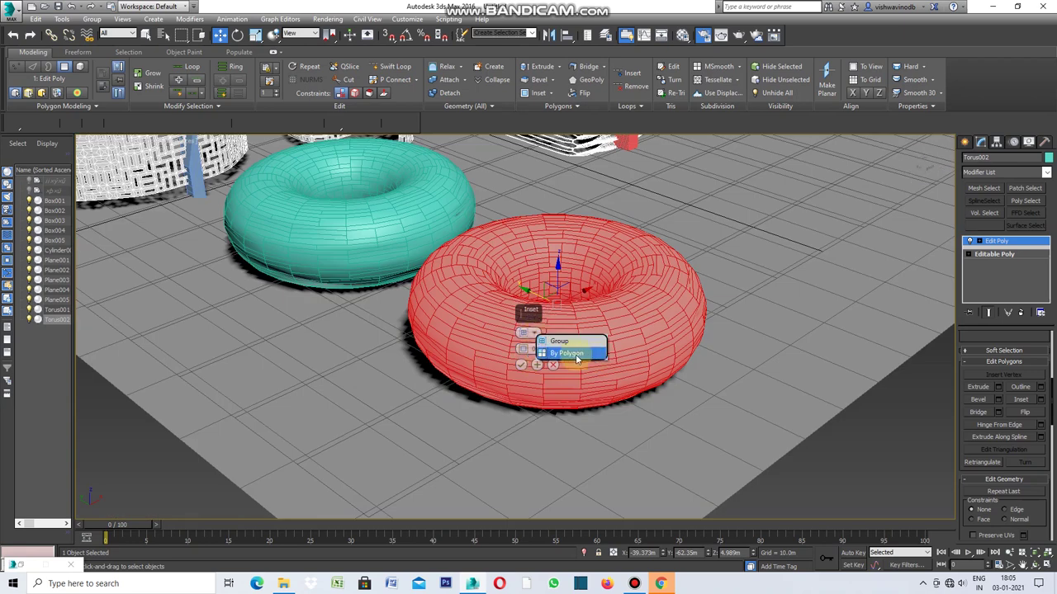
left_click(579, 355)
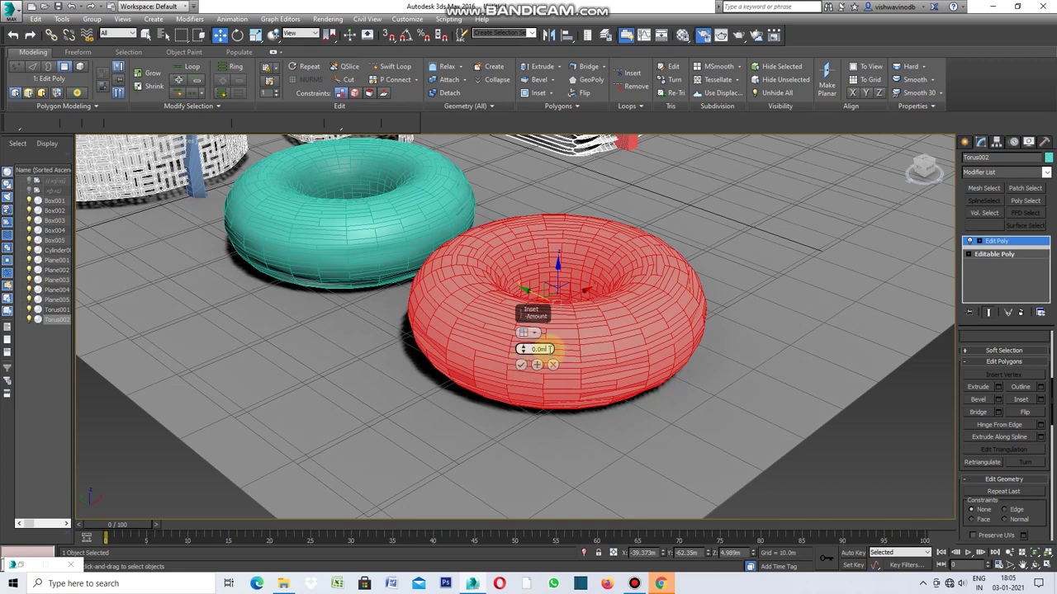
type("0.01")
Step the inset amount through 0.01m and 0.03m to 0.05m and confirm it.
key("Return")
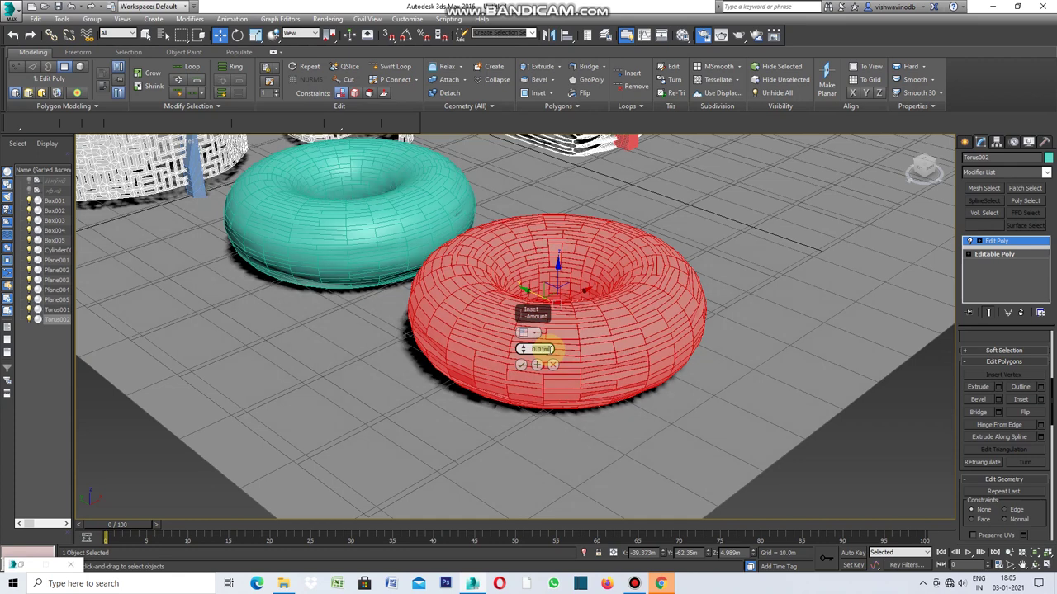
scroll(574, 379, "up", 10)
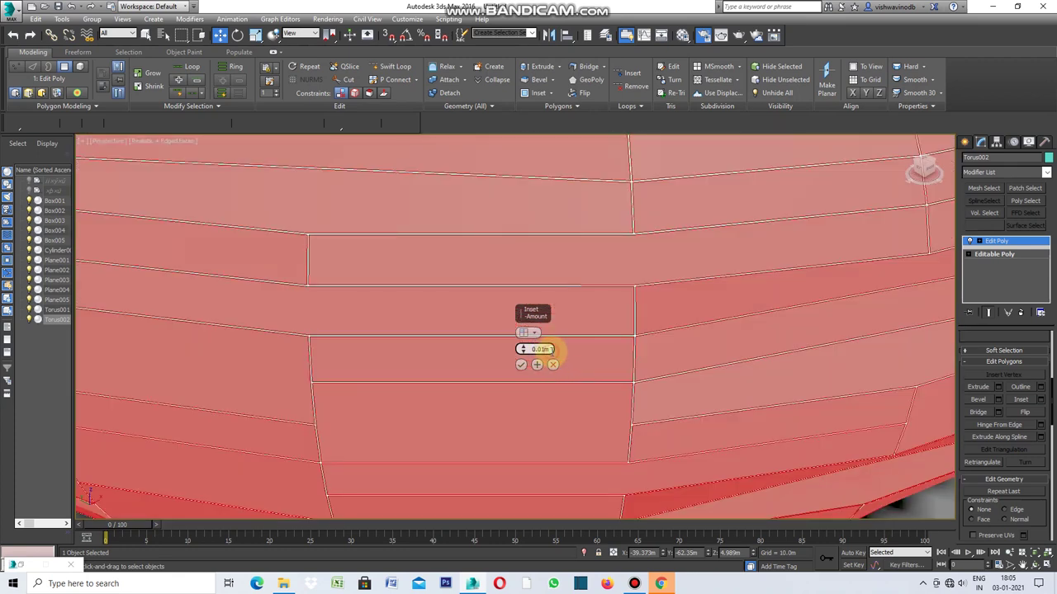
key("BackSpace")
key("Return")
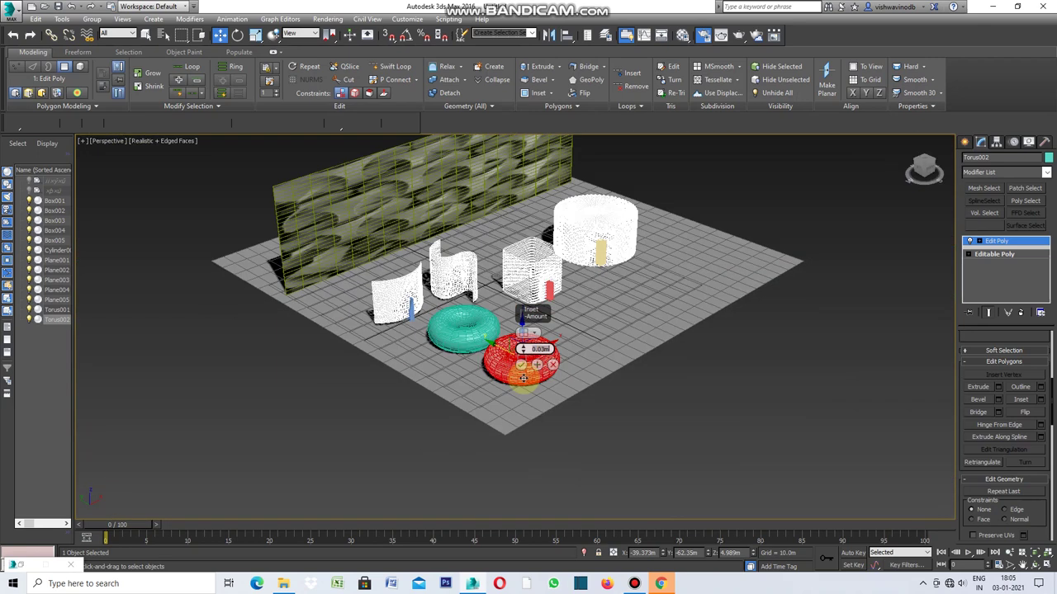
key("z")
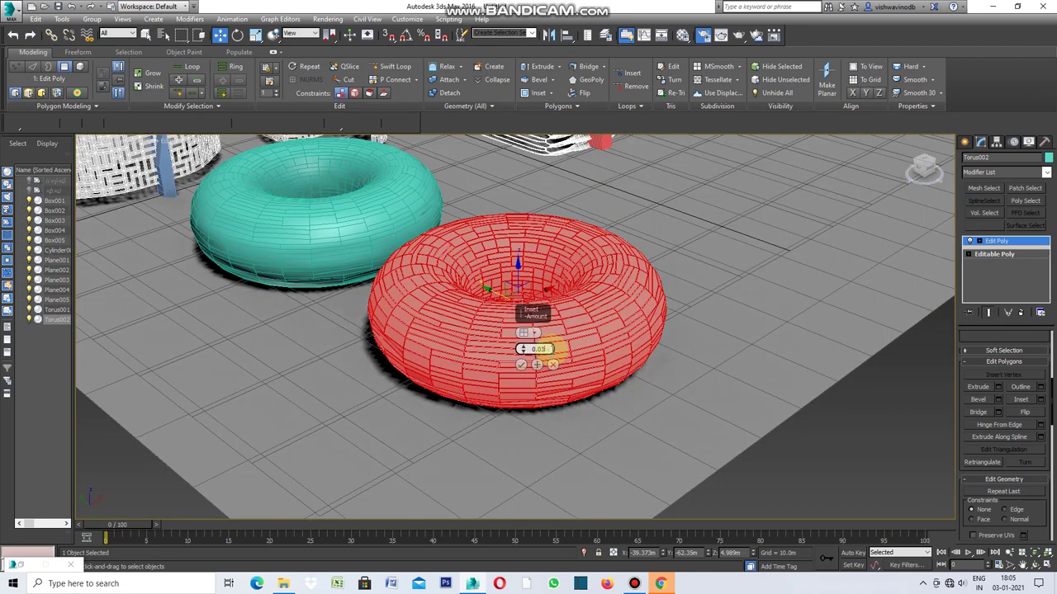
type("0.05")
key("Return")
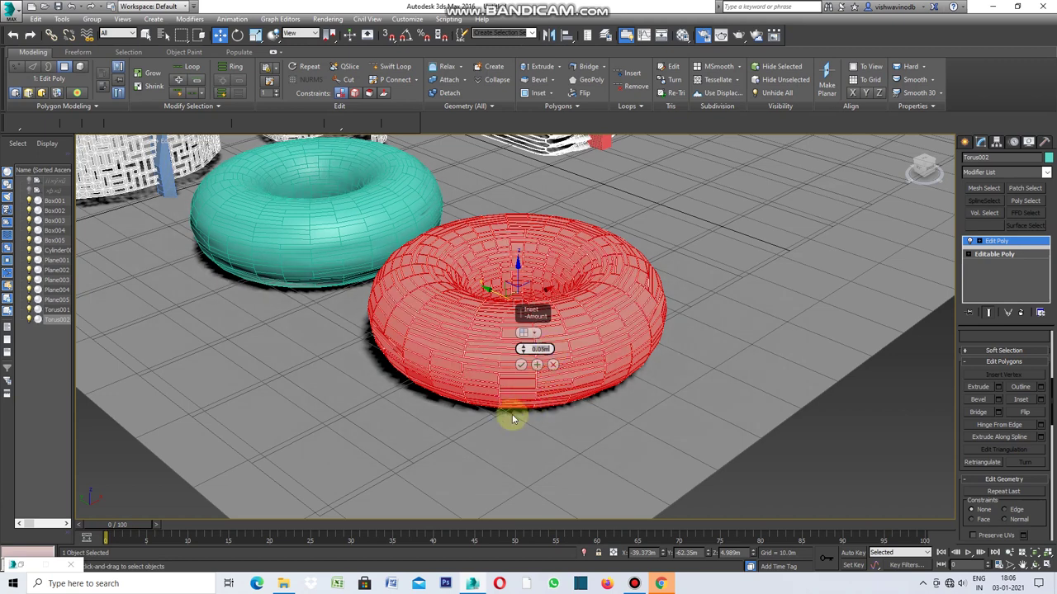
left_click(521, 366)
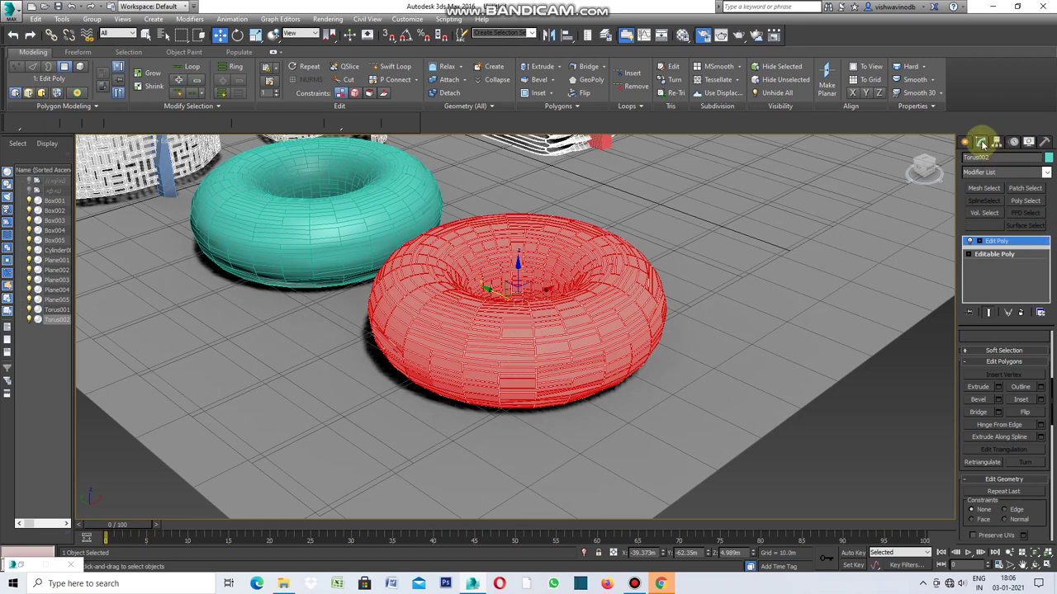
Stack a DeleteMesh modifier on Torus002, then another Edit Poly above it.
left_click(1045, 171)
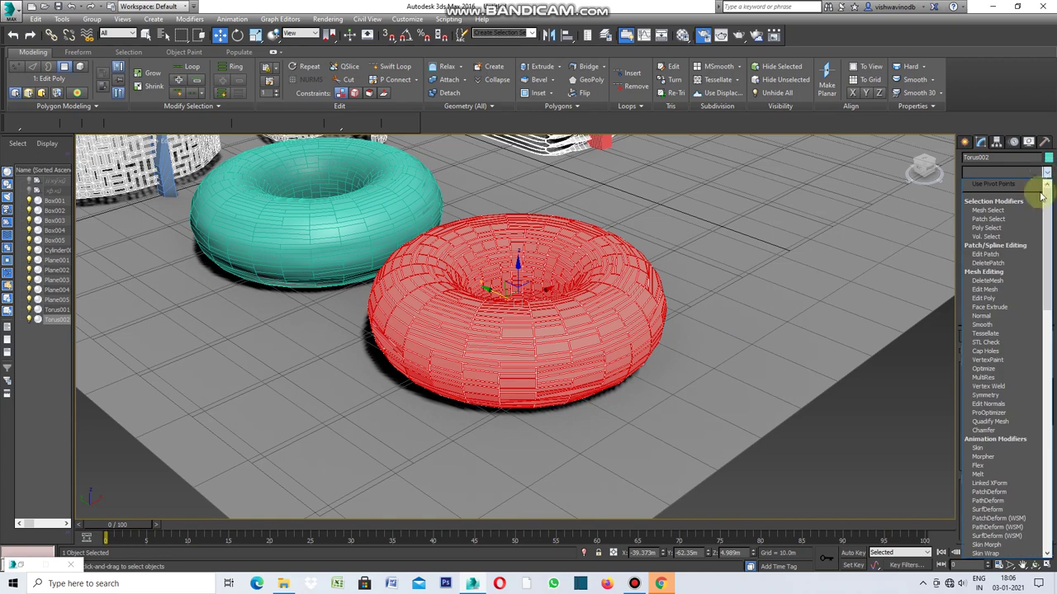
left_click(1001, 282)
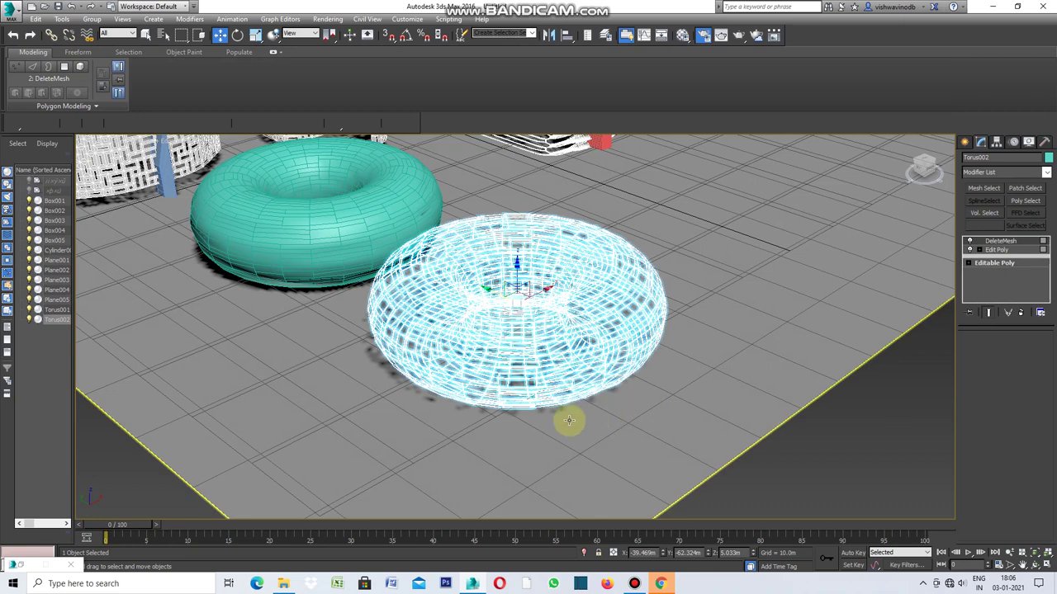
scroll(568, 418, "up", 5)
scroll(569, 418, "down", 5)
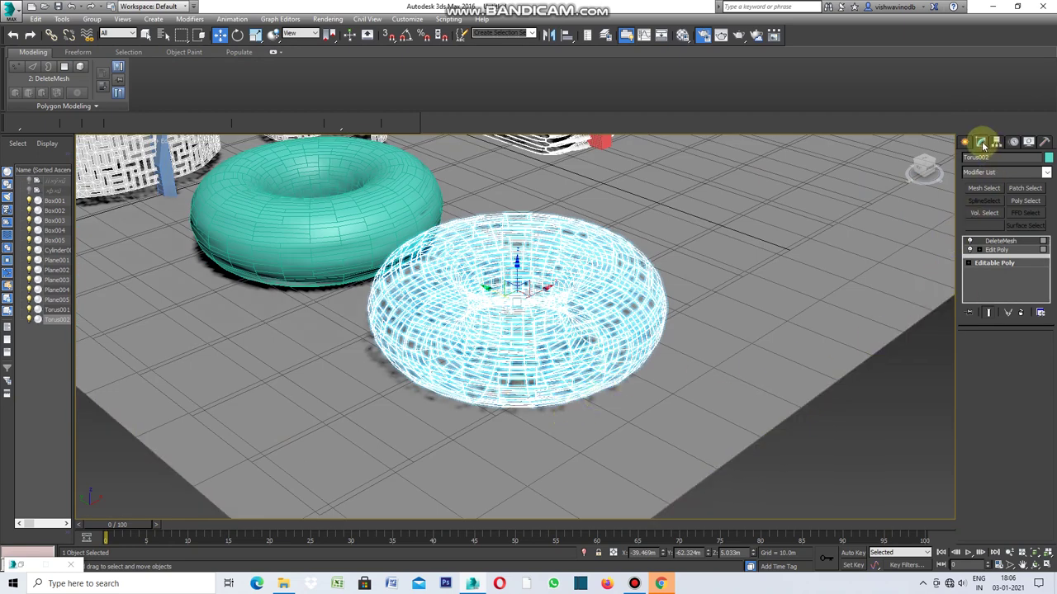
left_click(1045, 171)
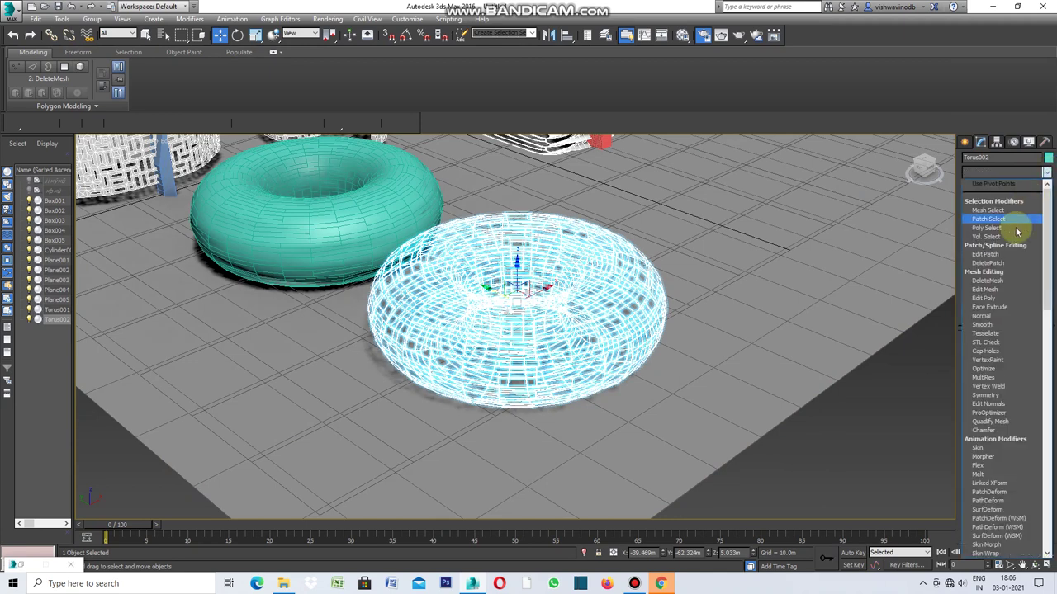
left_click(995, 299)
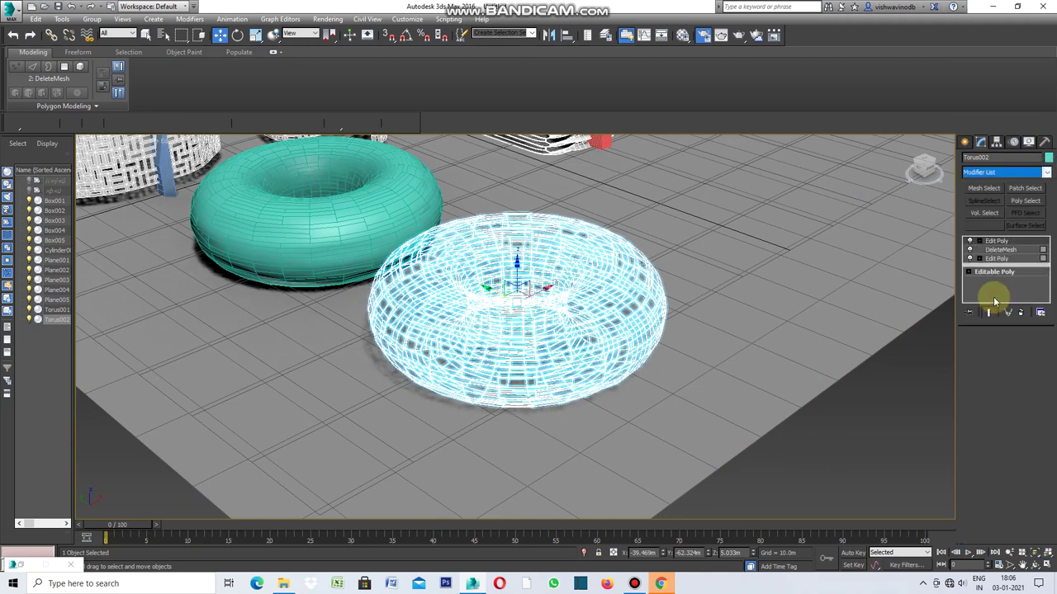
Reselect Torus002 and add a Morpher modifier from the Modifier List.
scroll(974, 380, "down", 3)
scroll(986, 384, "up", 2)
scroll(990, 386, "up", 2)
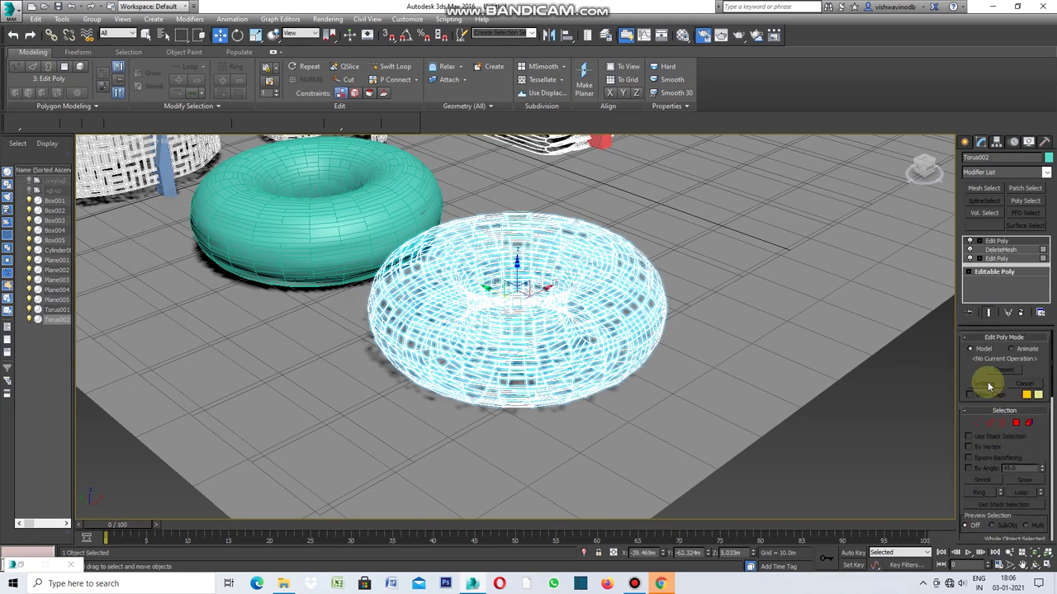
left_click(890, 397)
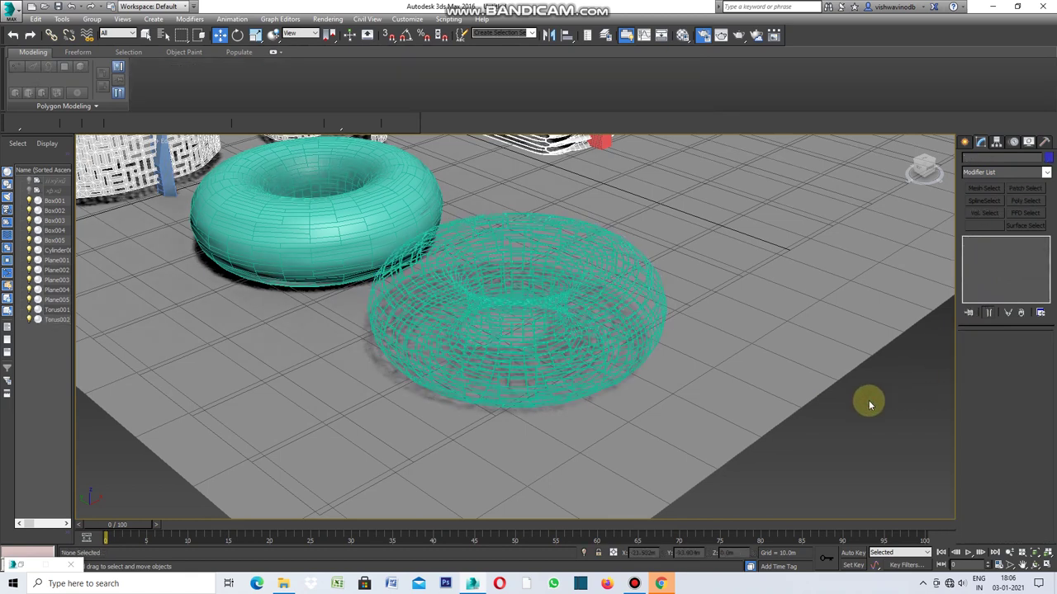
left_click(604, 338)
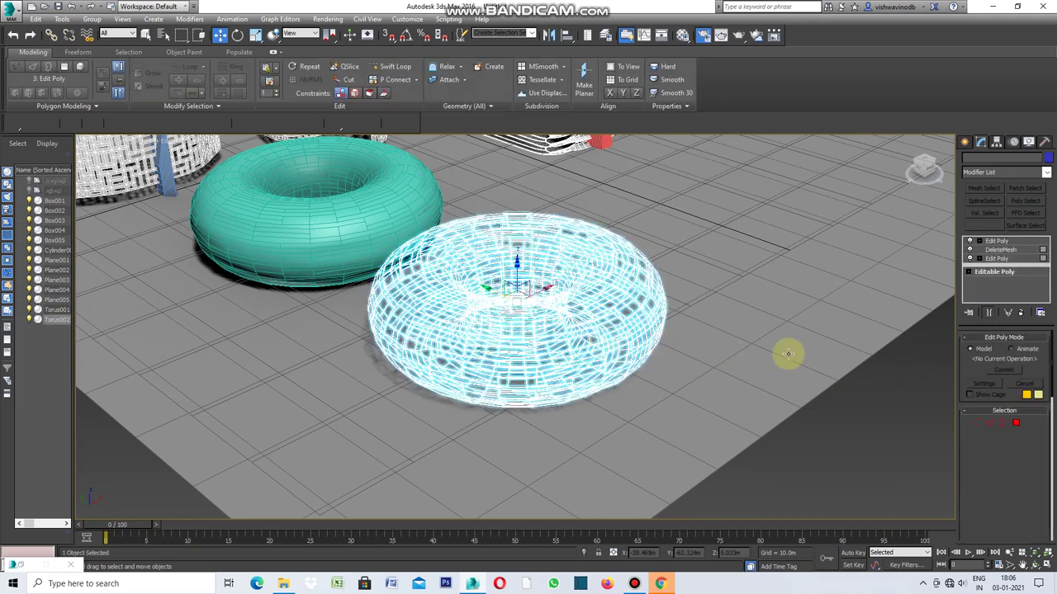
left_click(1045, 173)
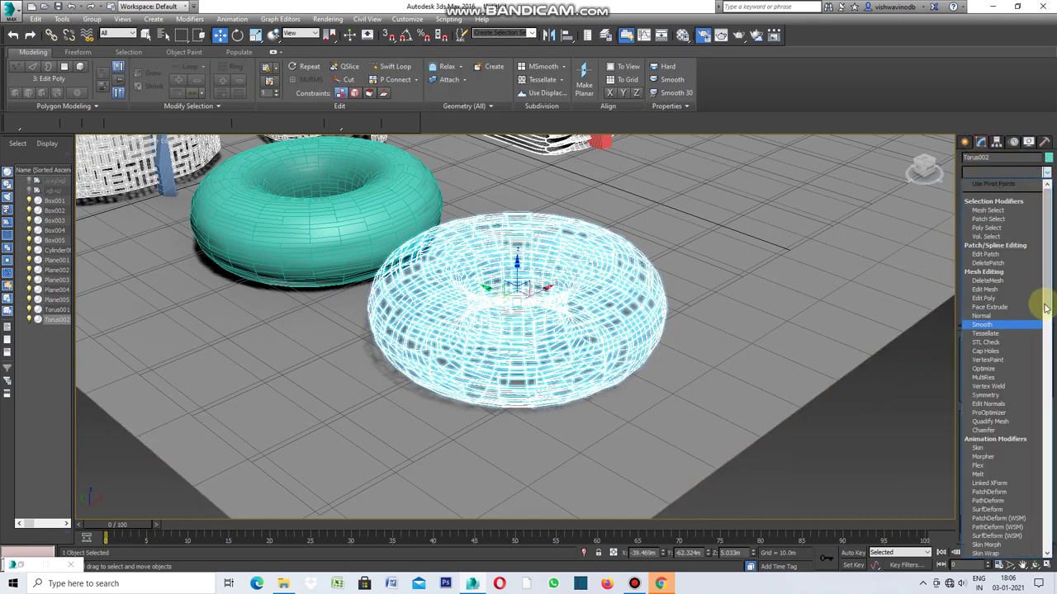
mouse_move(1046, 296)
left_mouse_down()
mouse_move(1053, 364)
mouse_move(1050, 314)
left_mouse_up()
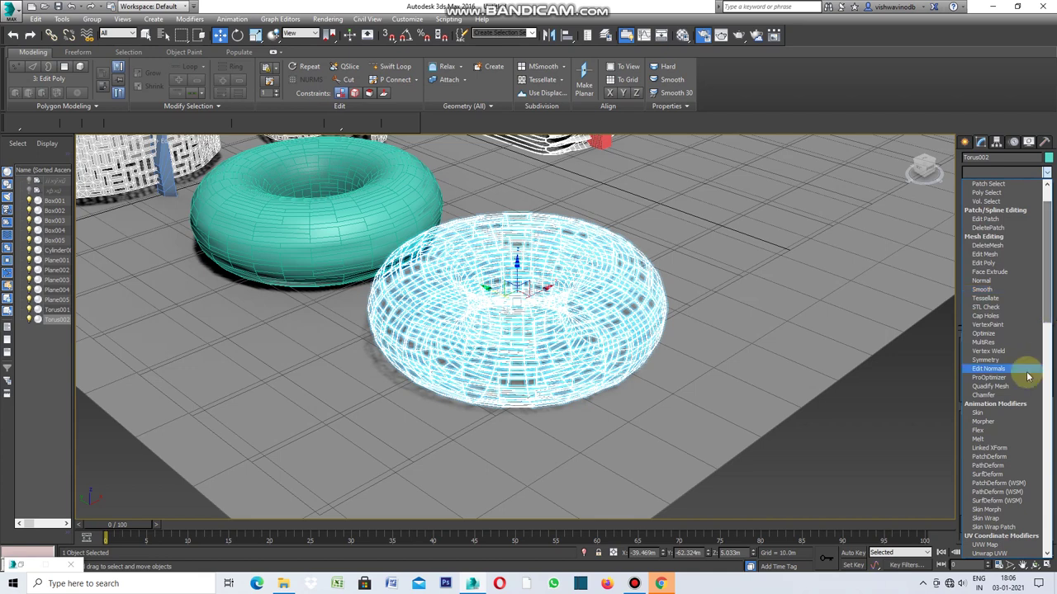
left_click(988, 423)
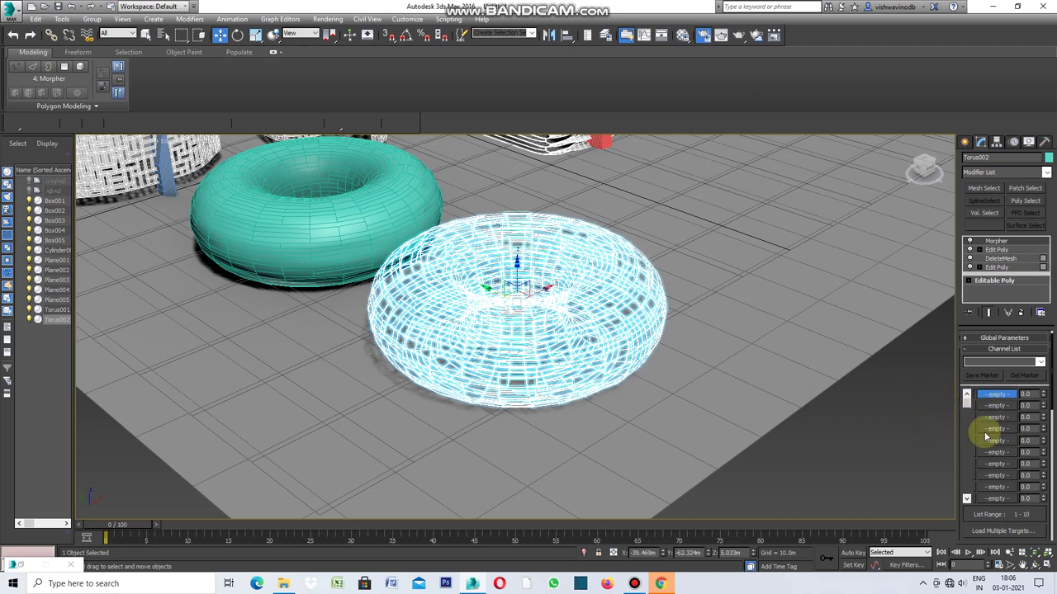
Capture Torus002's current shape as morph target '01' in Morpher channel 1.
scroll(986, 432, "down", 3)
scroll(986, 434, "down", 1)
scroll(986, 434, "down", 1)
scroll(985, 435, "down", 1)
scroll(986, 434, "down", 1)
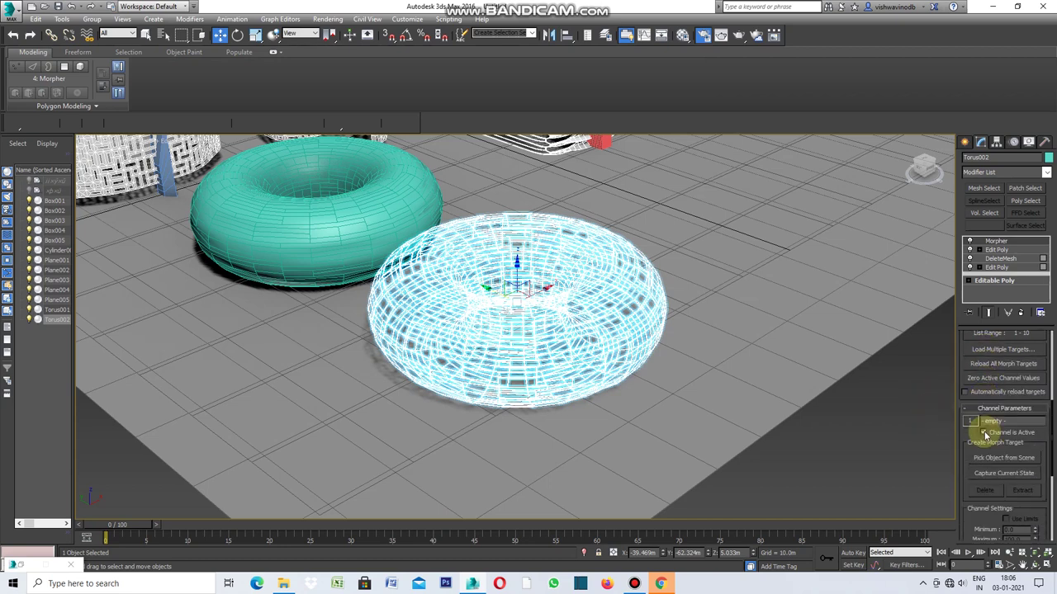
left_click(1000, 477)
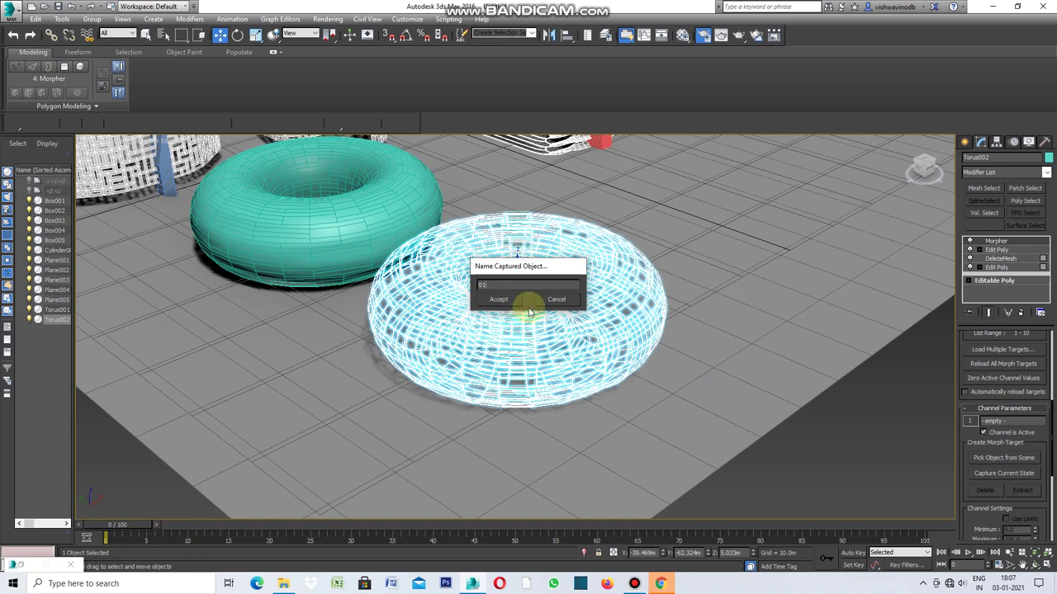
left_click(499, 300)
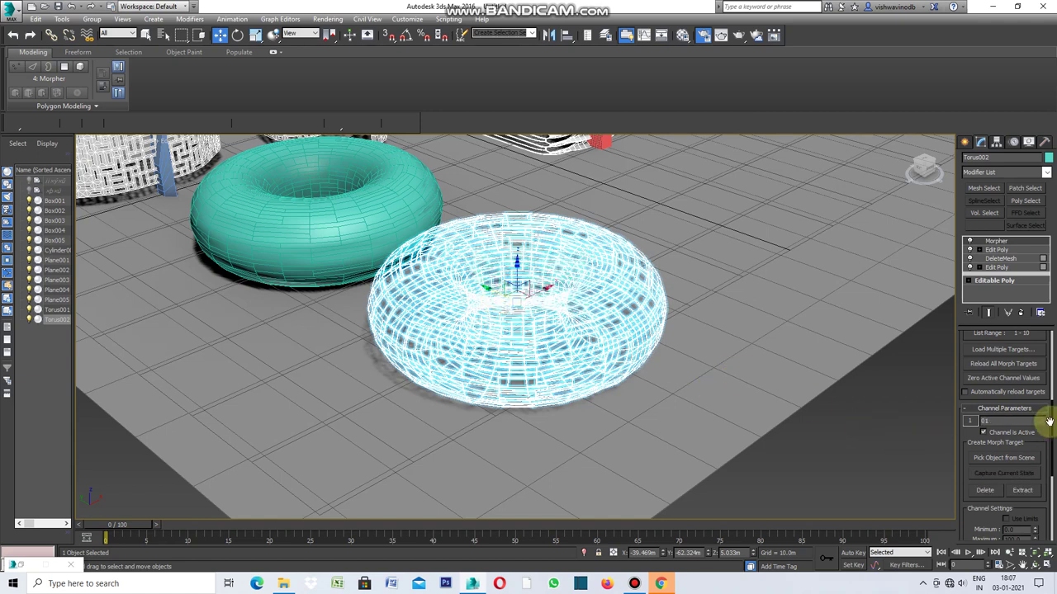
Return to the bottom Edit Poly and reopen its Inset settings on Torus002.
left_click(997, 268)
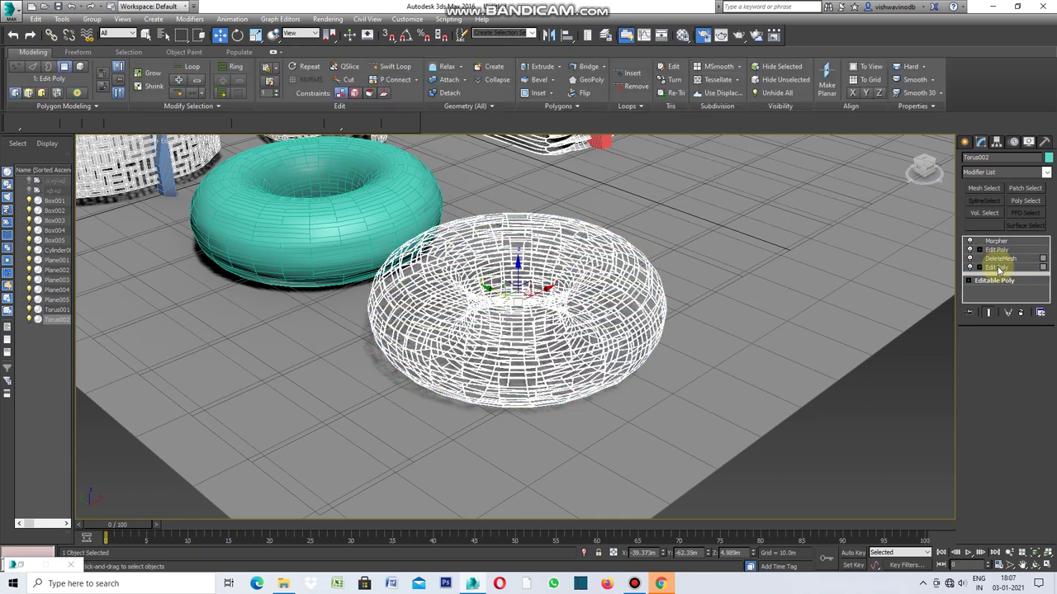
left_click(986, 386)
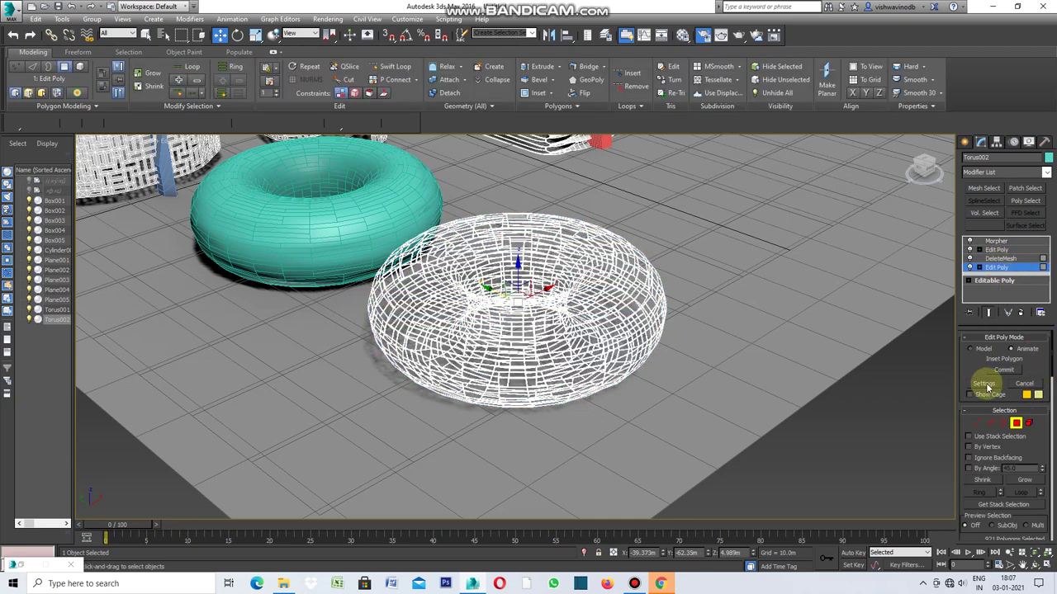
left_click(986, 386)
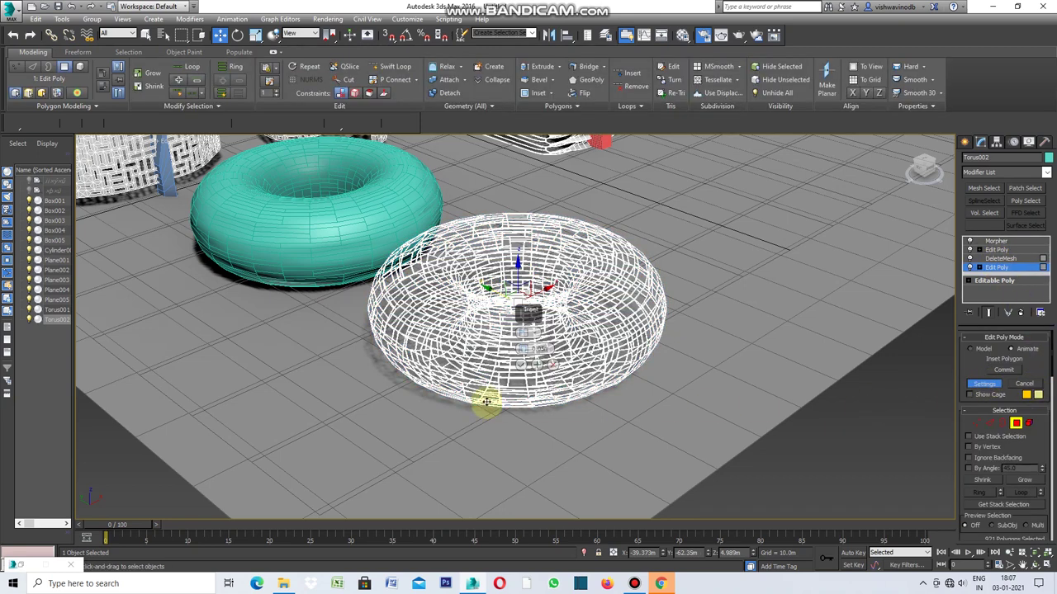
scroll(488, 401, "up", 10)
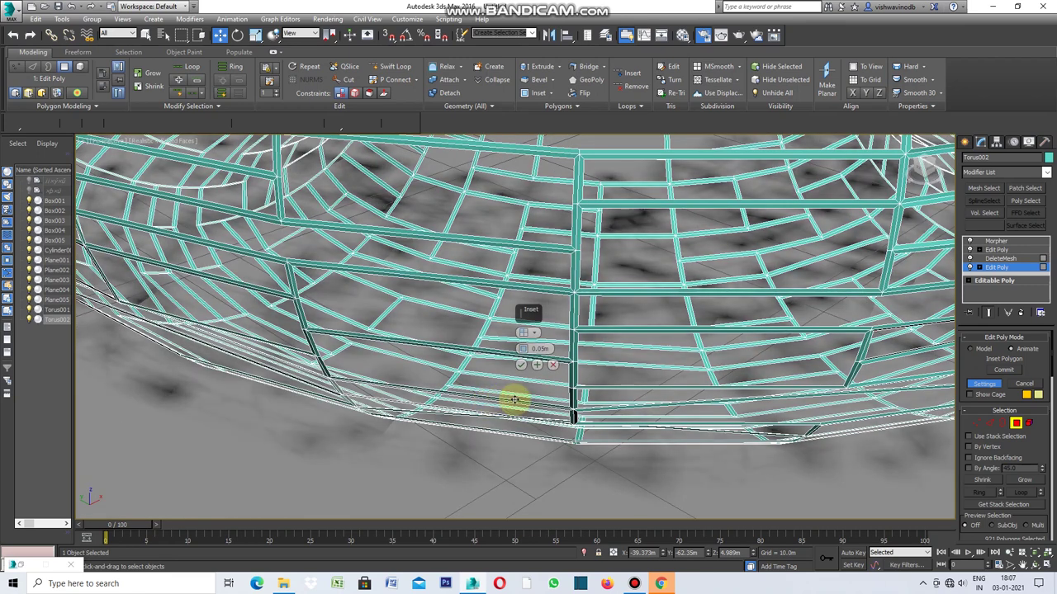
scroll(513, 400, "down", 10)
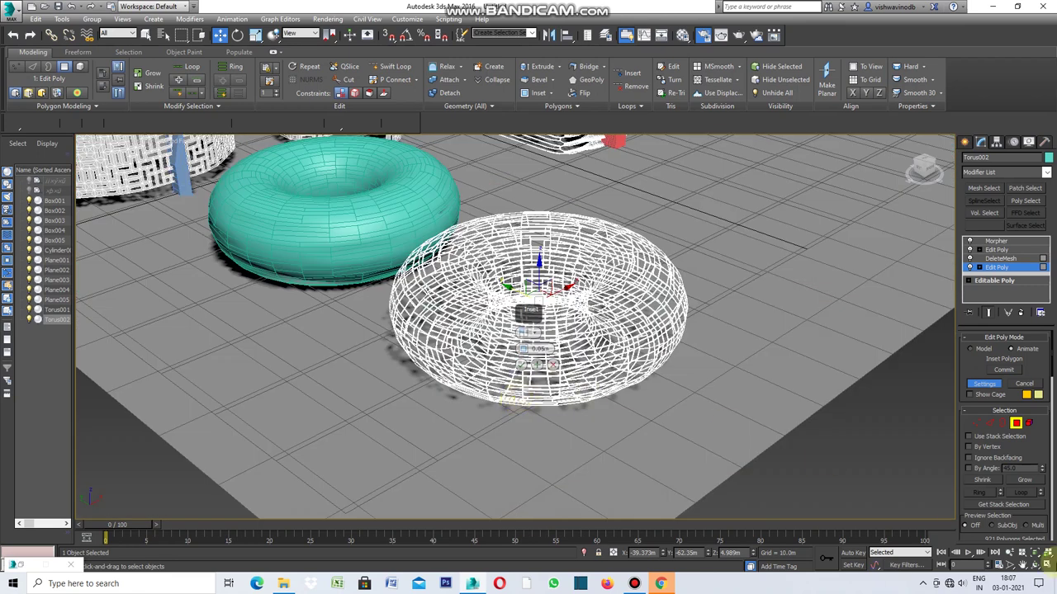
left_click(1010, 566)
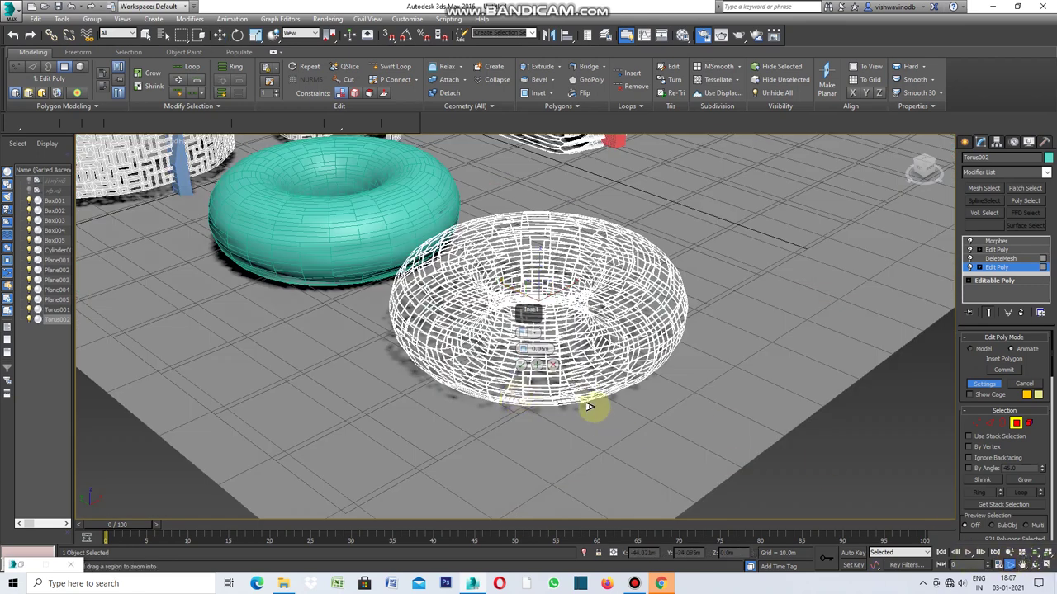
scroll(592, 400, "up", 2)
scroll(592, 400, "up", 2)
scroll(604, 372, "up", 2)
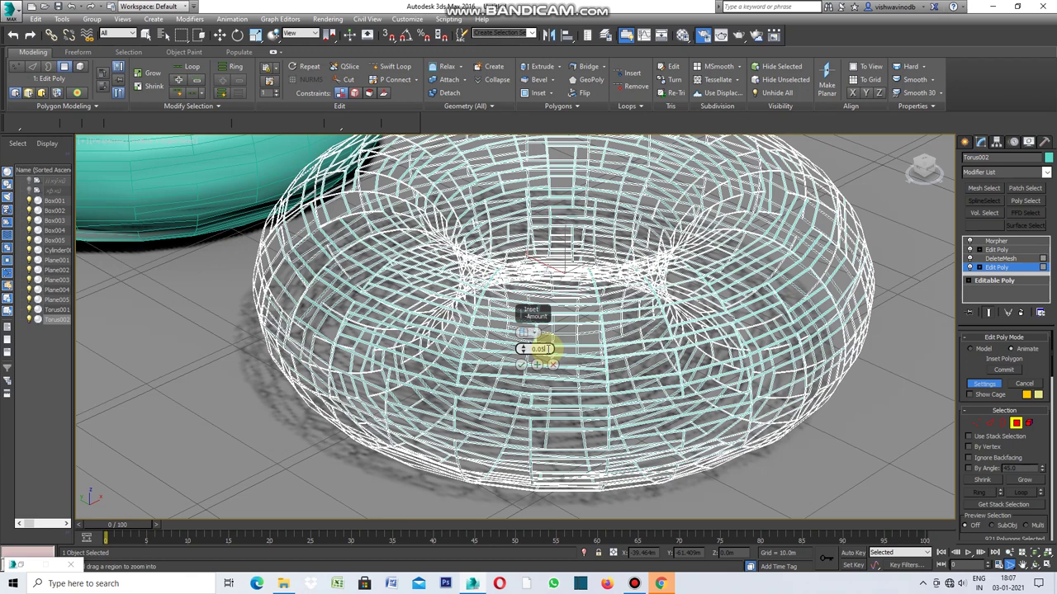
type("0.2")
type("0.3")
Try inset amounts of 0.2m and 0.3m, then commit 0.5m.
key("Return")
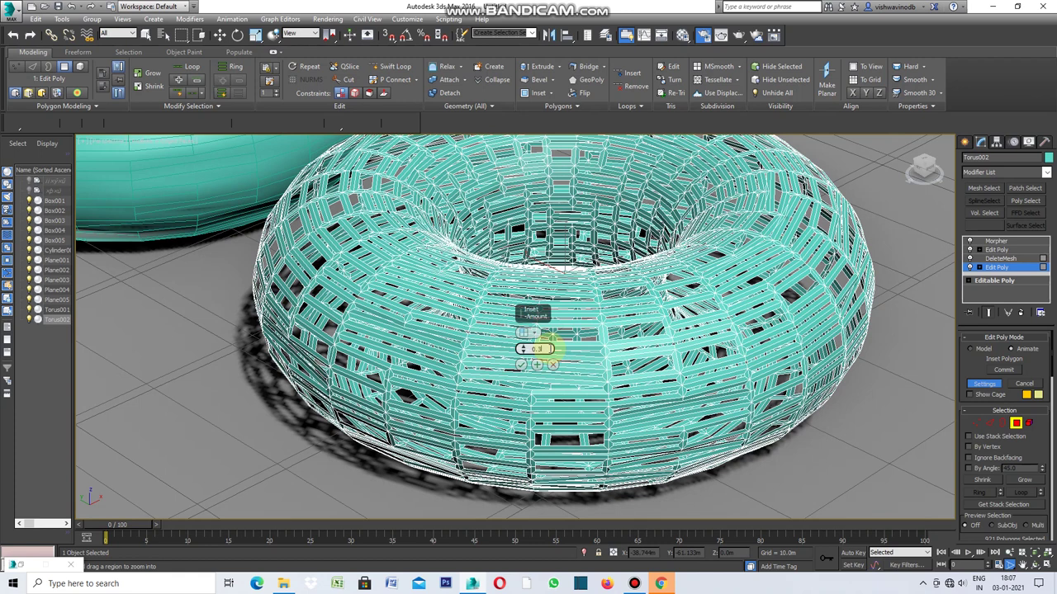
key("Return")
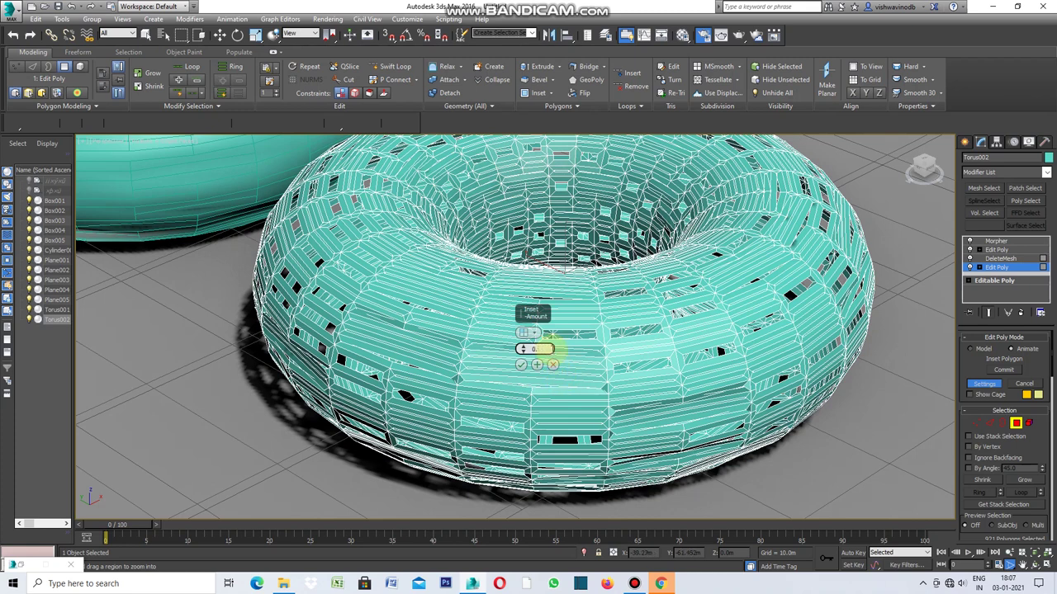
type("5")
type("3m")
key("Return")
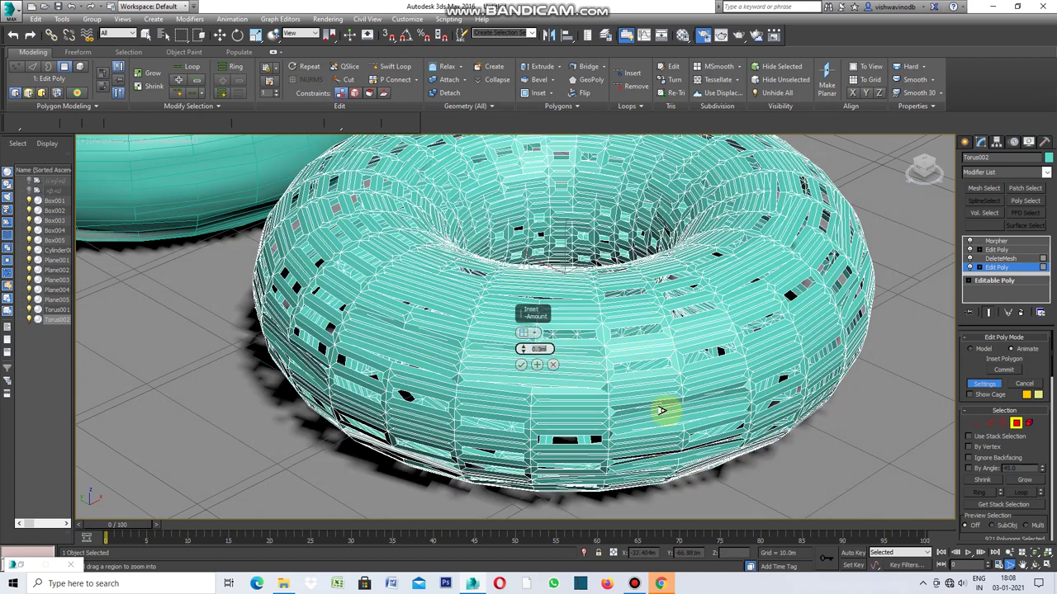
left_click(521, 366)
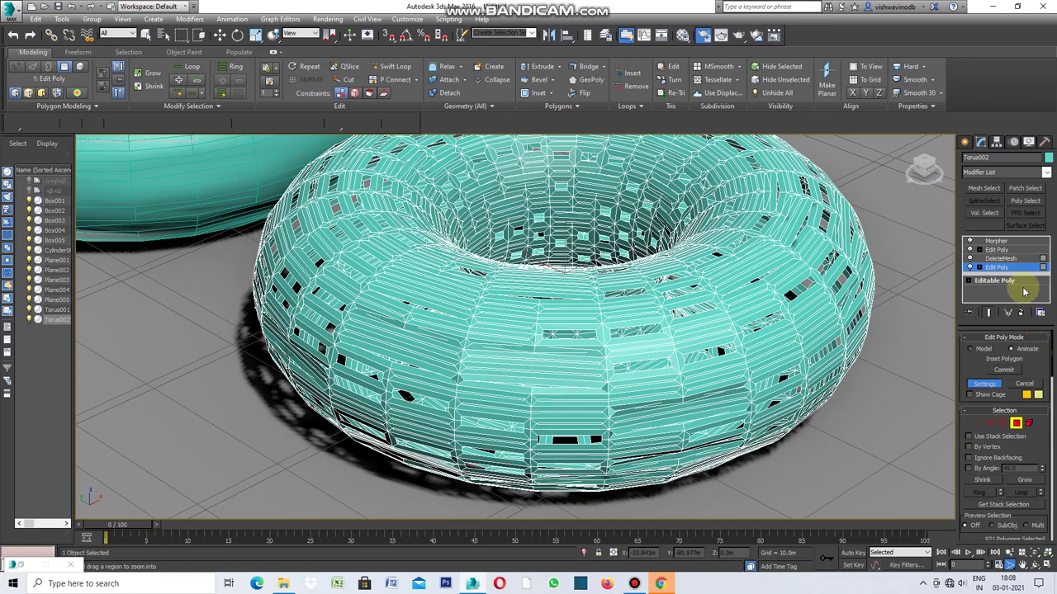
Capture the torus's current shape into Morpher channel 2 as target '02', then reselect channel 01.
left_click(996, 242)
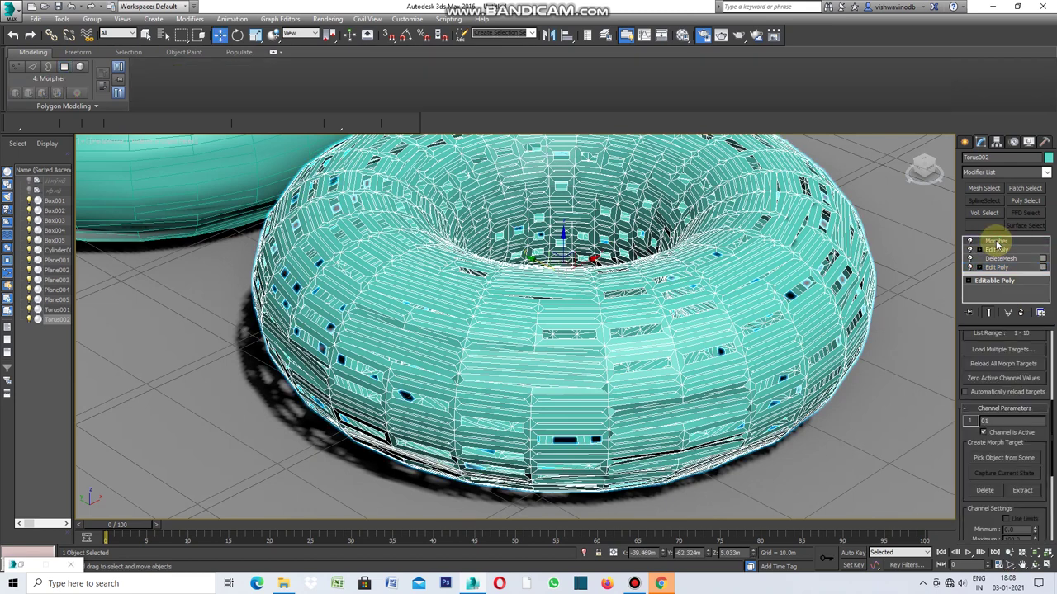
scroll(1052, 446, "up", 3)
scroll(1040, 413, "up", 3)
left_click(1001, 417)
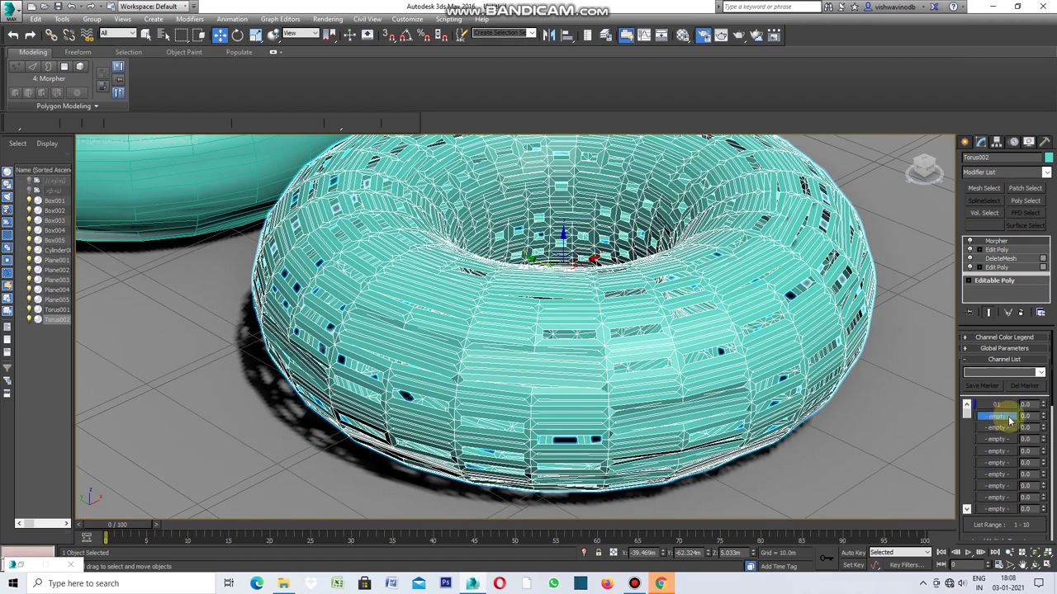
mouse_move(1052, 375)
left_mouse_down()
mouse_move(1051, 525)
mouse_move(1049, 503)
left_mouse_up()
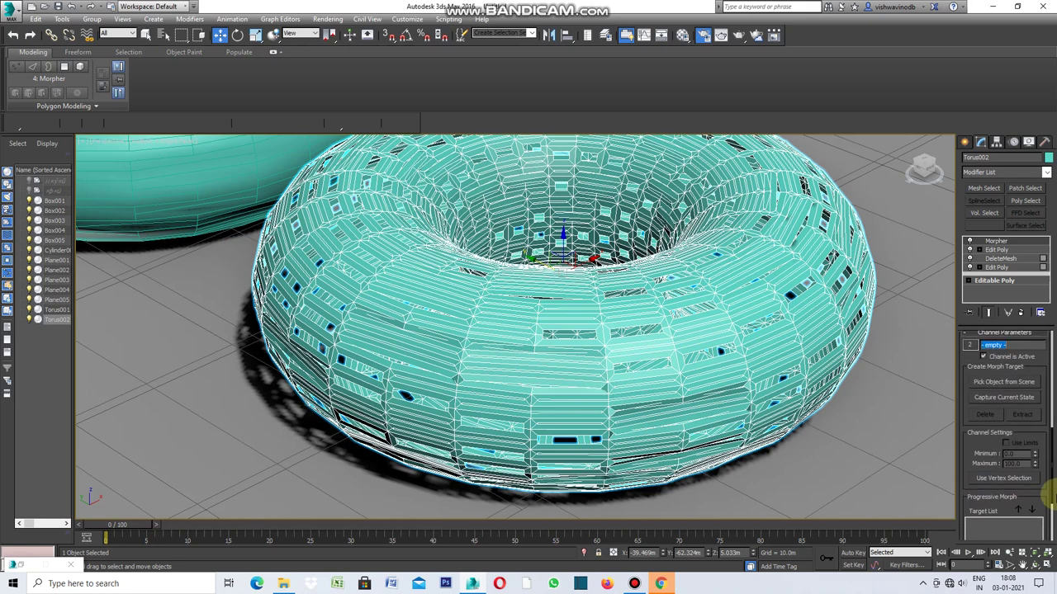
left_click(1008, 400)
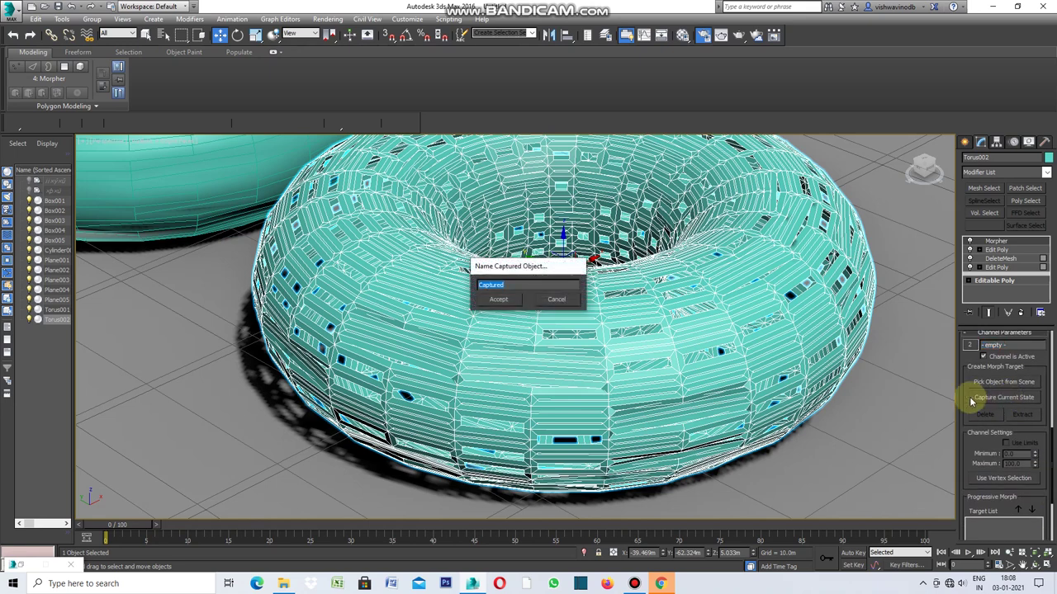
type("02")
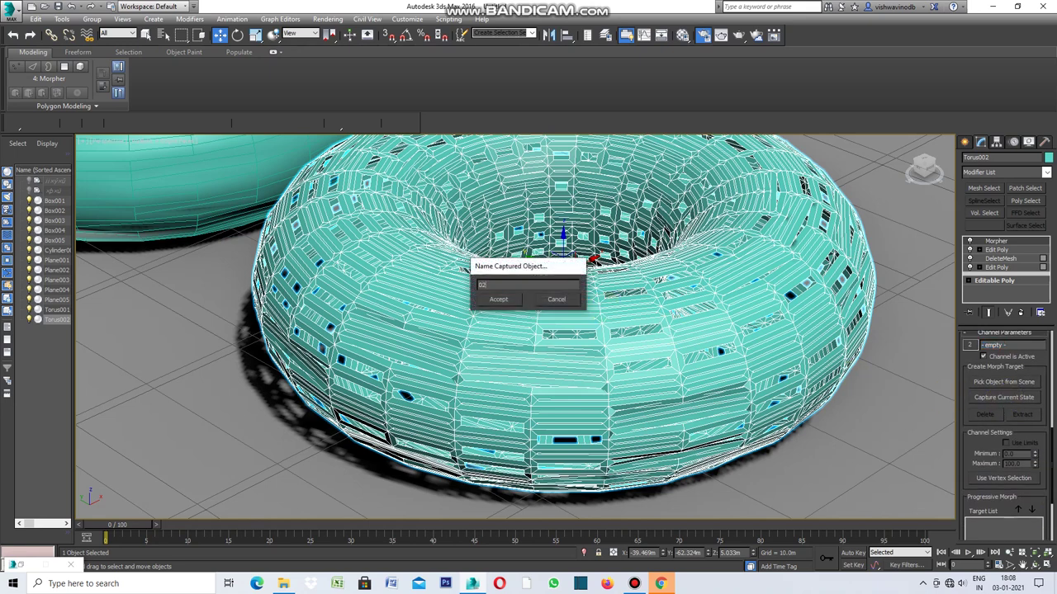
left_click(500, 299)
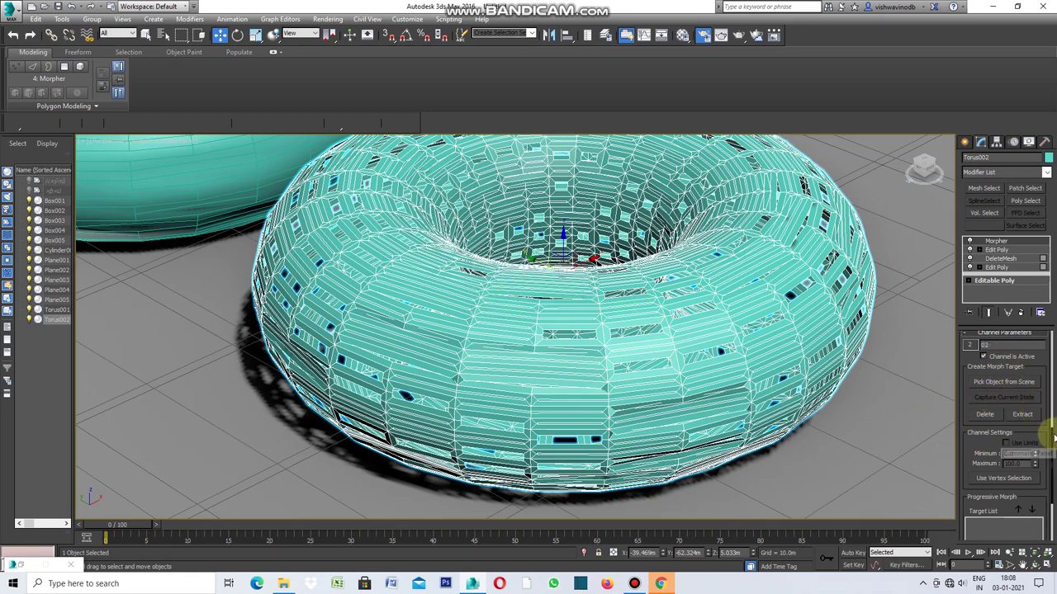
scroll(1053, 443, "up", 5)
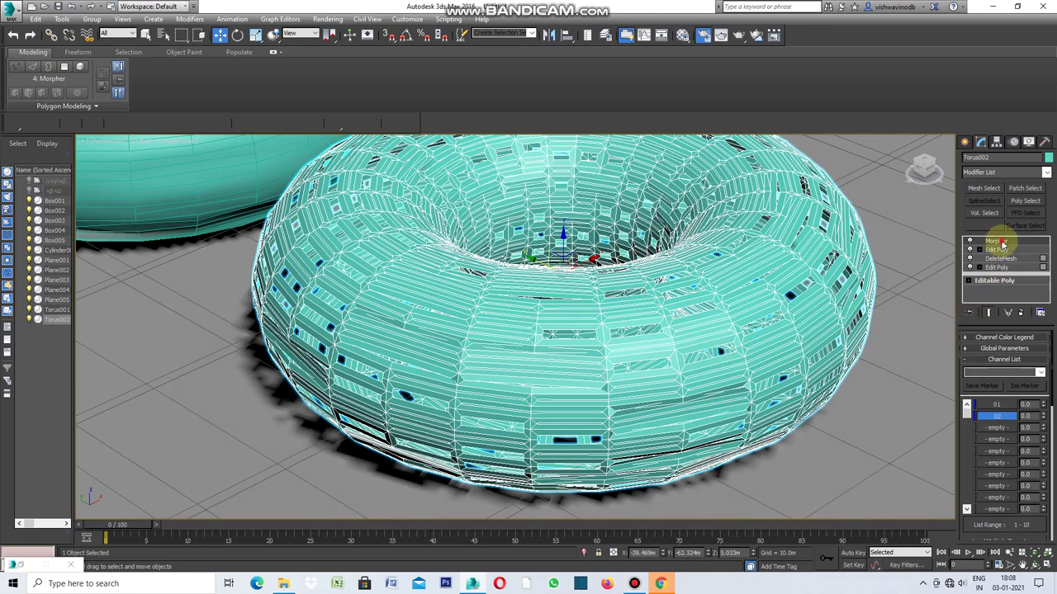
left_click(1000, 405)
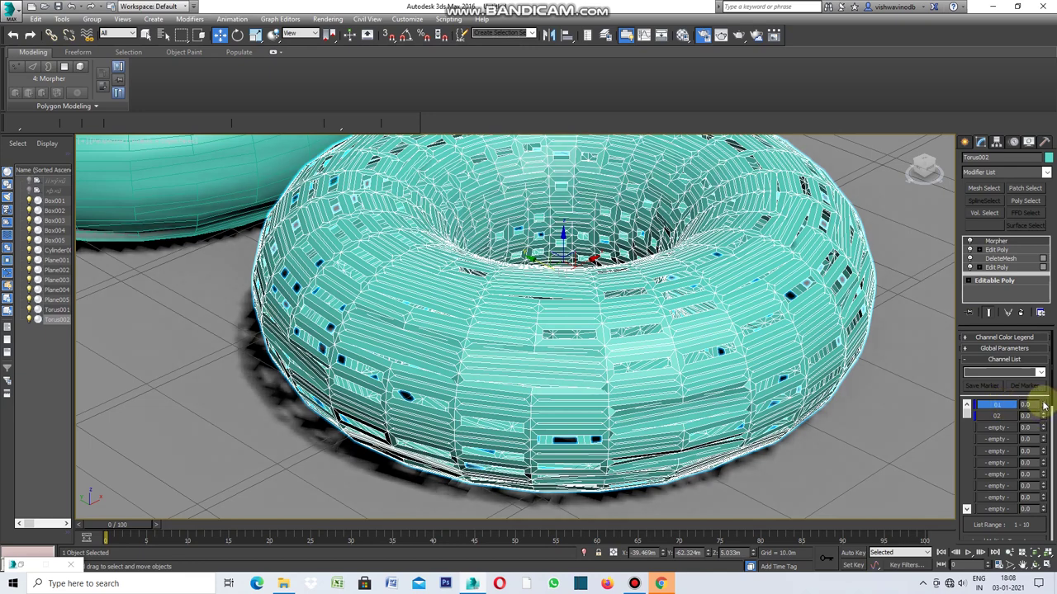
Drag channel 01 toward 100 to preview the torus morph, then return it to 0.
left_click_drag(1044, 405, 1042, 354)
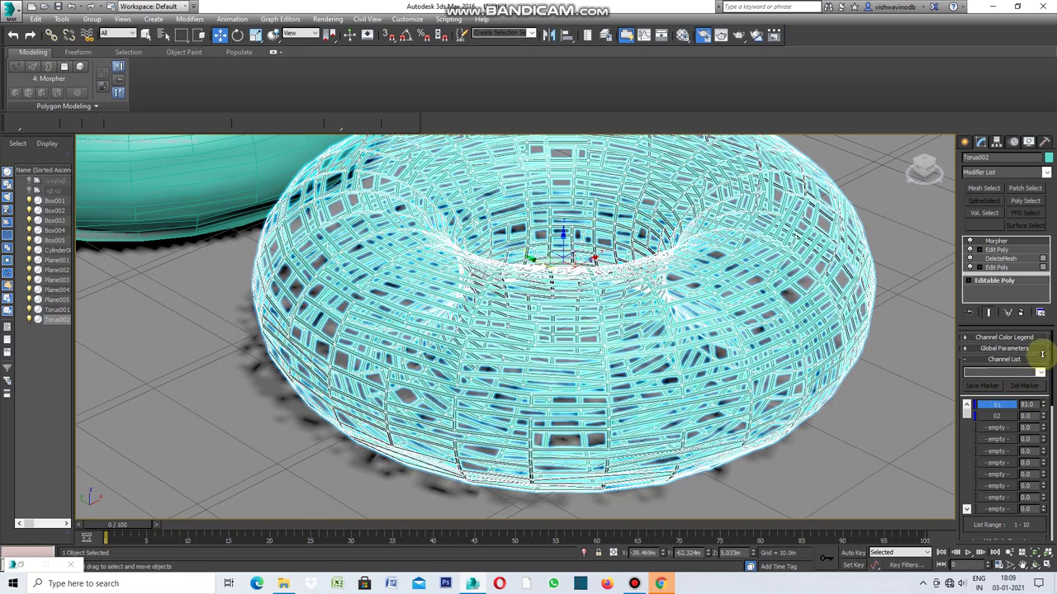
mouse_move(1042, 354)
left_mouse_down()
mouse_move(1041, 403)
mouse_move(1031, 337)
mouse_move(1040, 429)
mouse_move(1046, 340)
mouse_move(1044, 391)
mouse_move(1048, 343)
mouse_move(1044, 369)
left_mouse_up()
right_click(1044, 404)
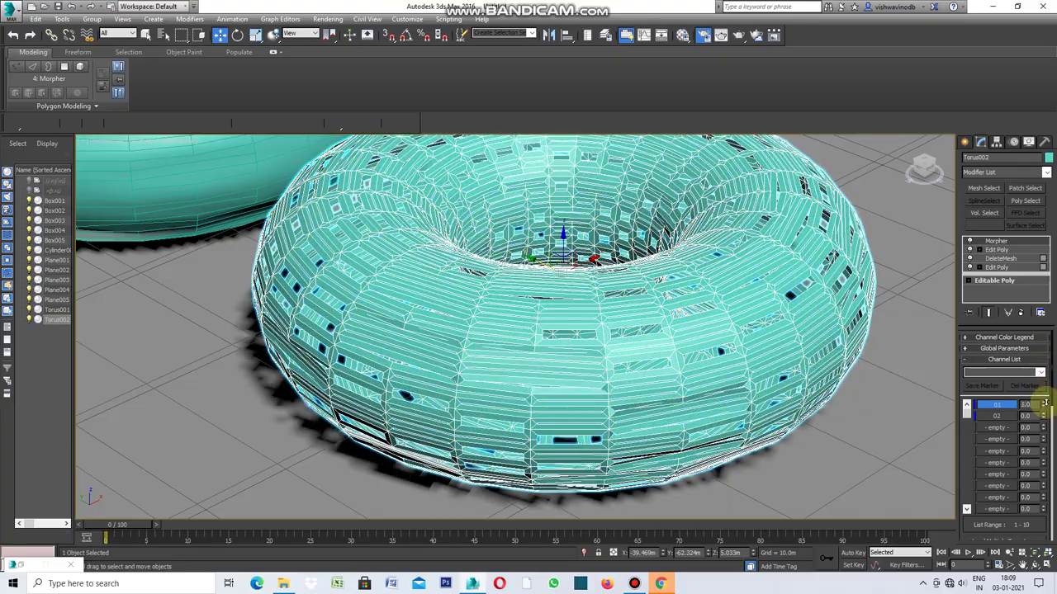
left_click_drag(1044, 404, 1045, 366)
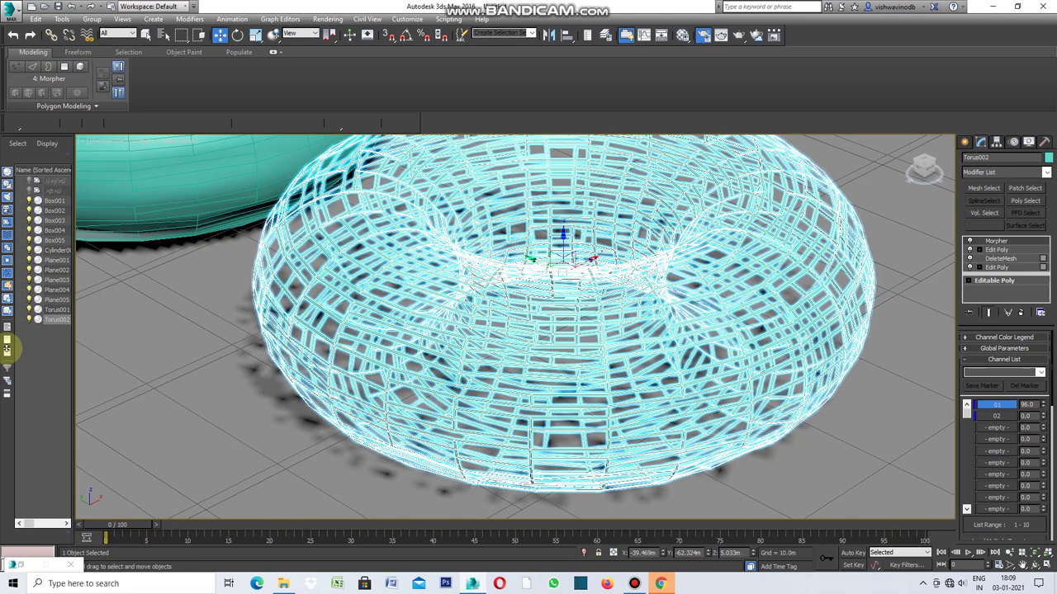
left_click_drag(7, 348, 5, 427)
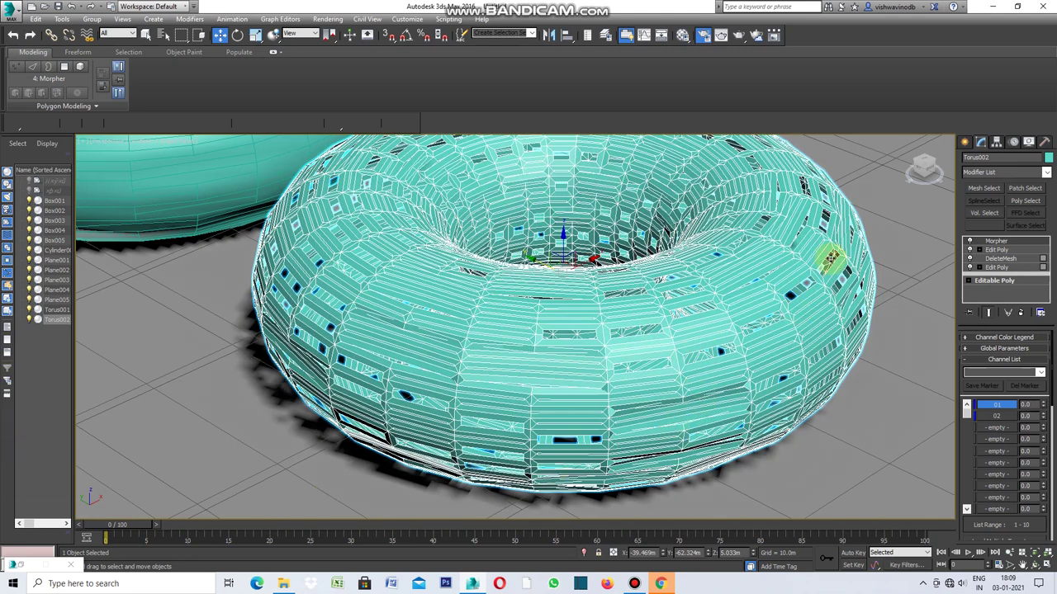
left_click(1045, 172)
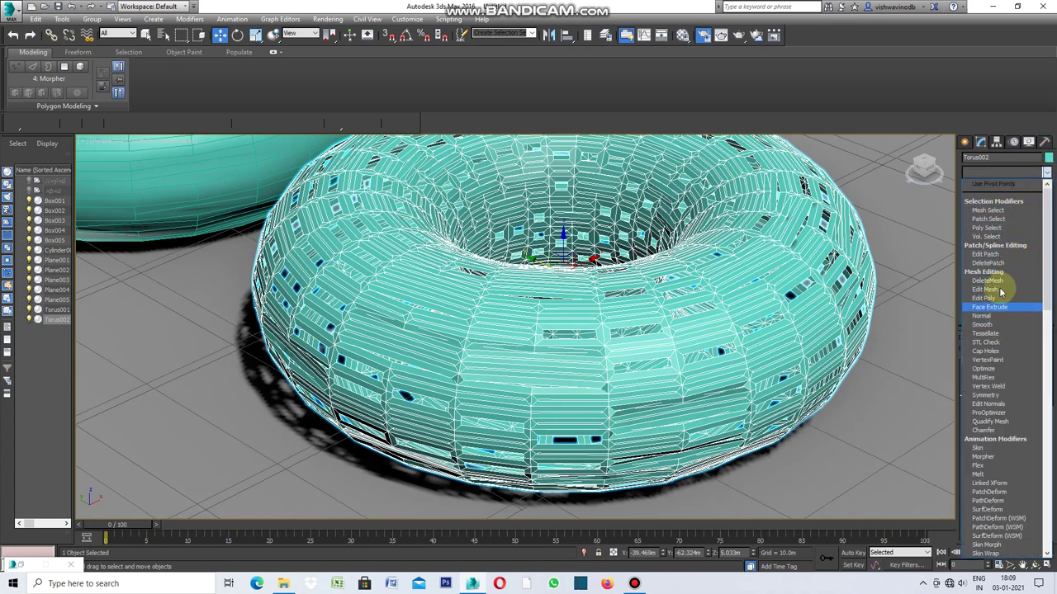
Add Vol. Select at Vertex level, selecting by Mesh Object, with soft selection and falloff 9.6.
left_click(997, 237)
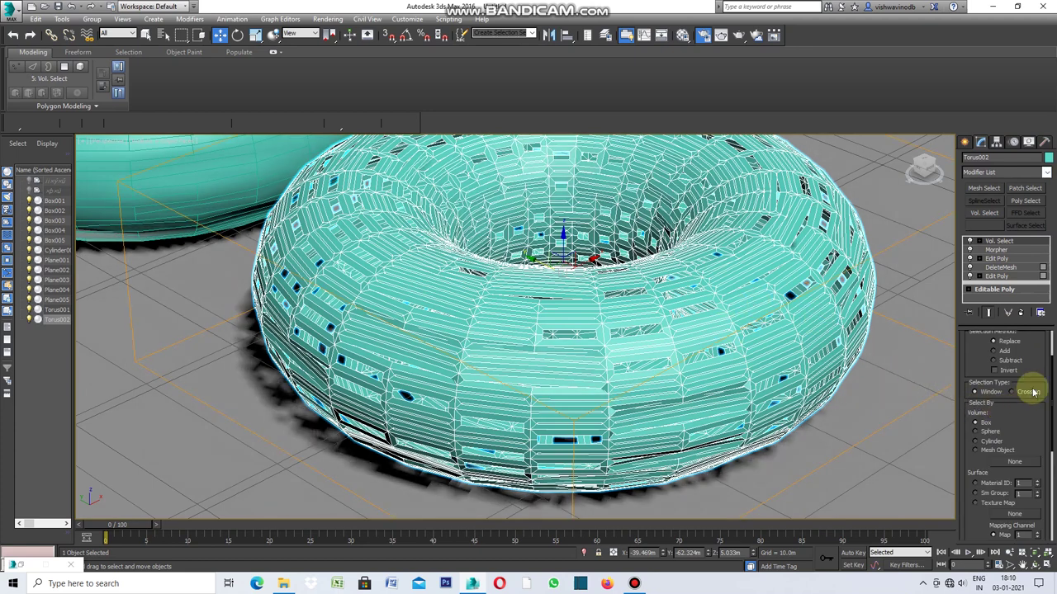
scroll(1029, 393, "up", 2)
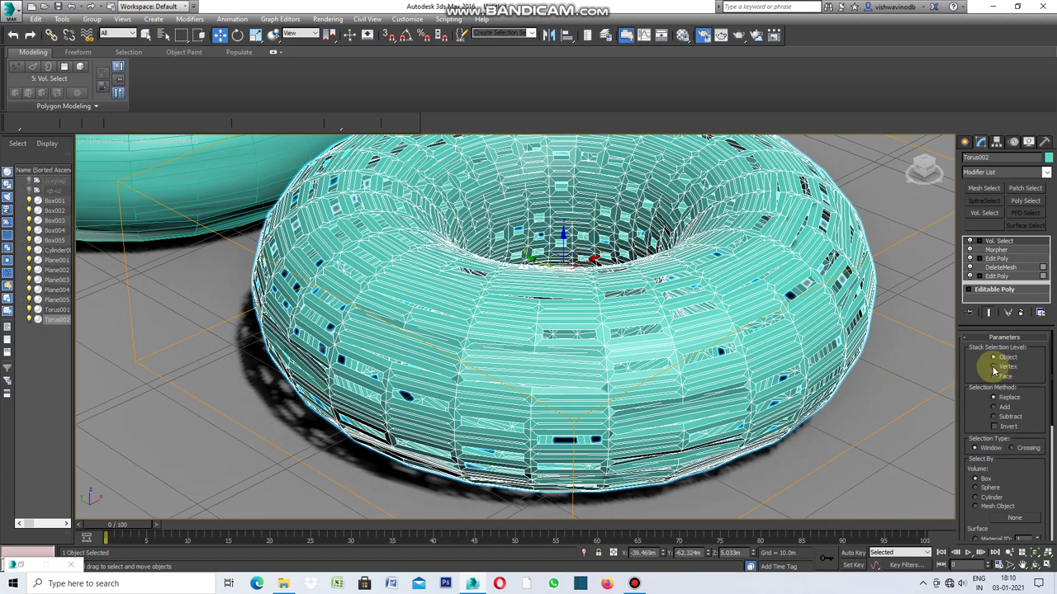
left_click(993, 367)
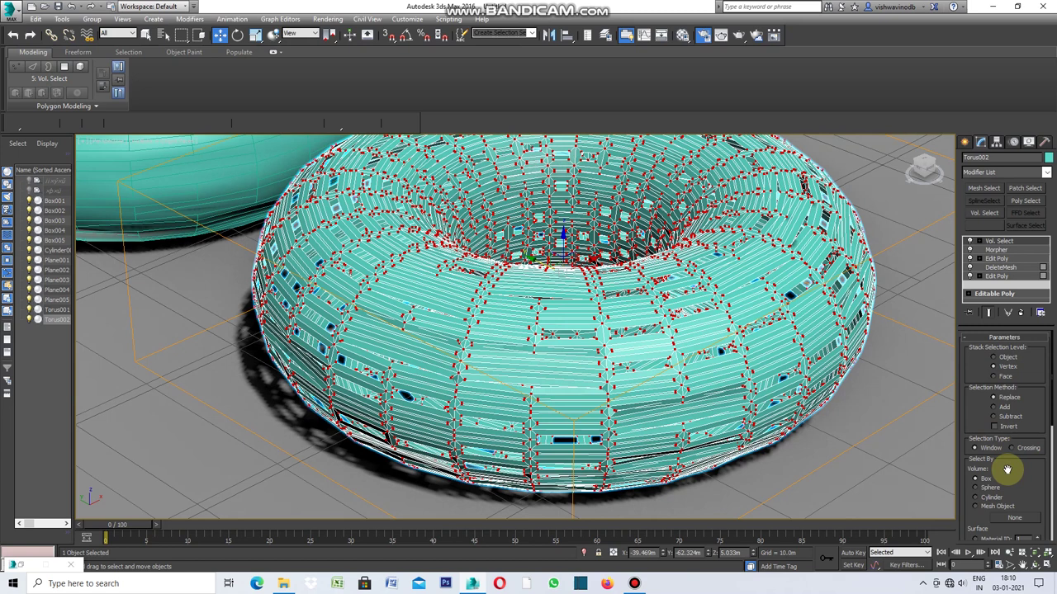
scroll(1007, 469, "down", 1)
left_click(977, 491)
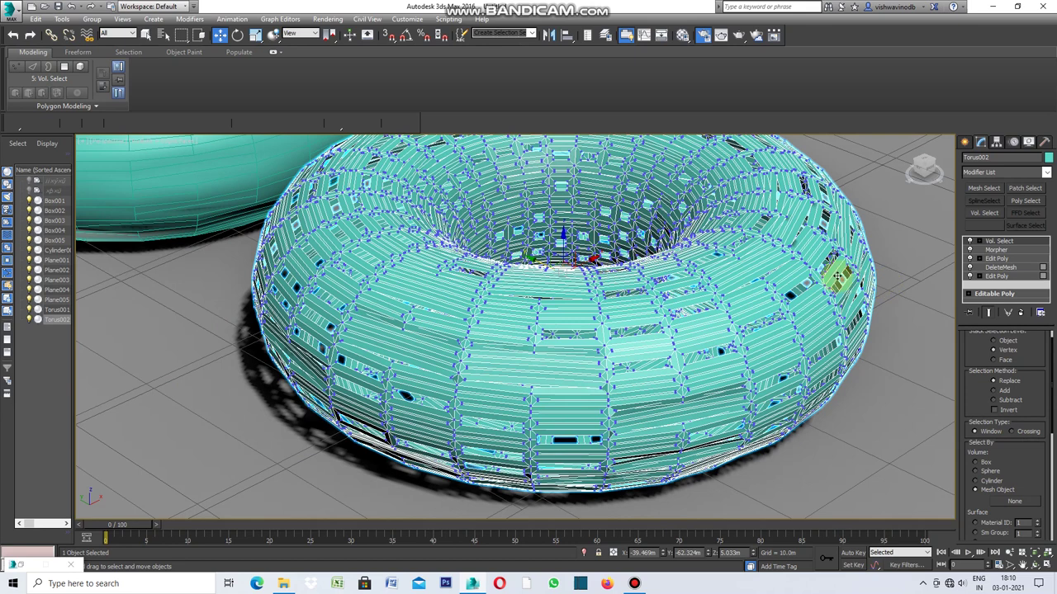
scroll(1015, 435, "down", 1)
scroll(1014, 435, "down", 1)
scroll(1014, 435, "down", 1)
scroll(1013, 432, "down", 2)
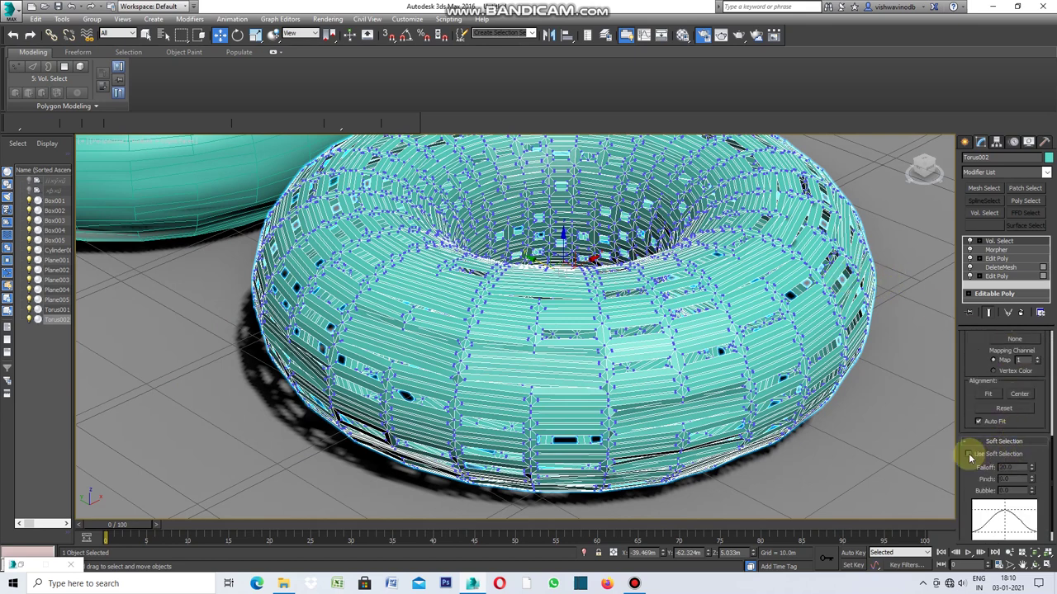
left_click(968, 454)
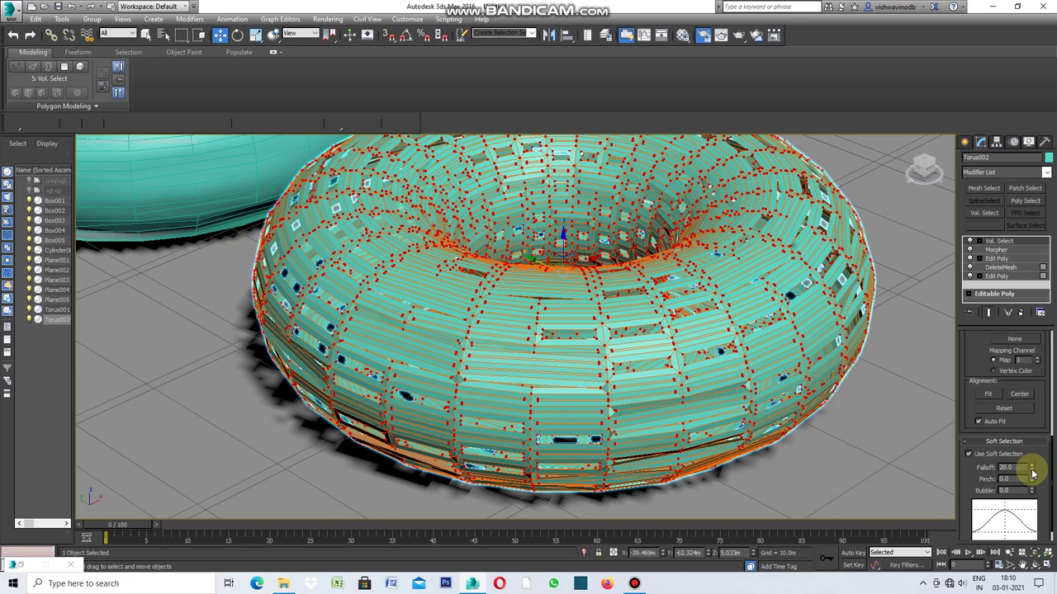
left_click_drag(1031, 470, 1031, 487)
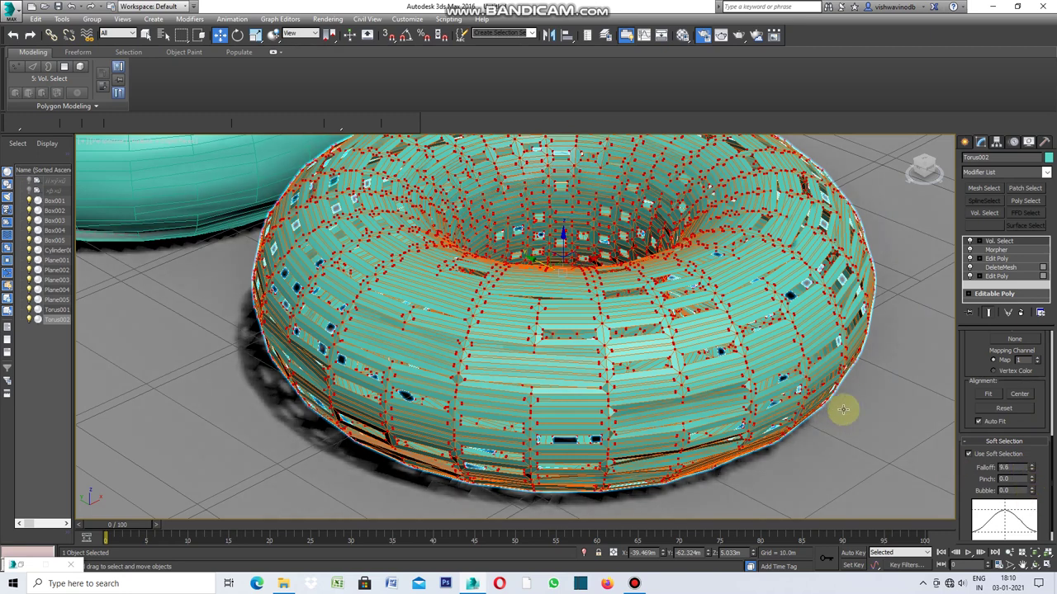
Draw a tall box, Box006, at the torus's front edge with length and width 1.0m.
left_click(968, 142)
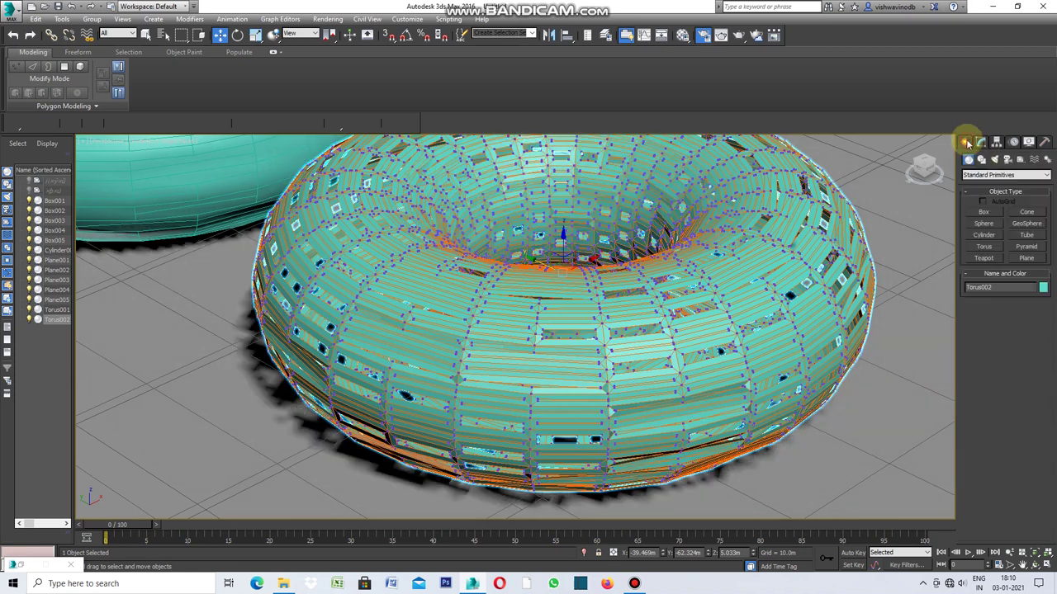
left_click(983, 213)
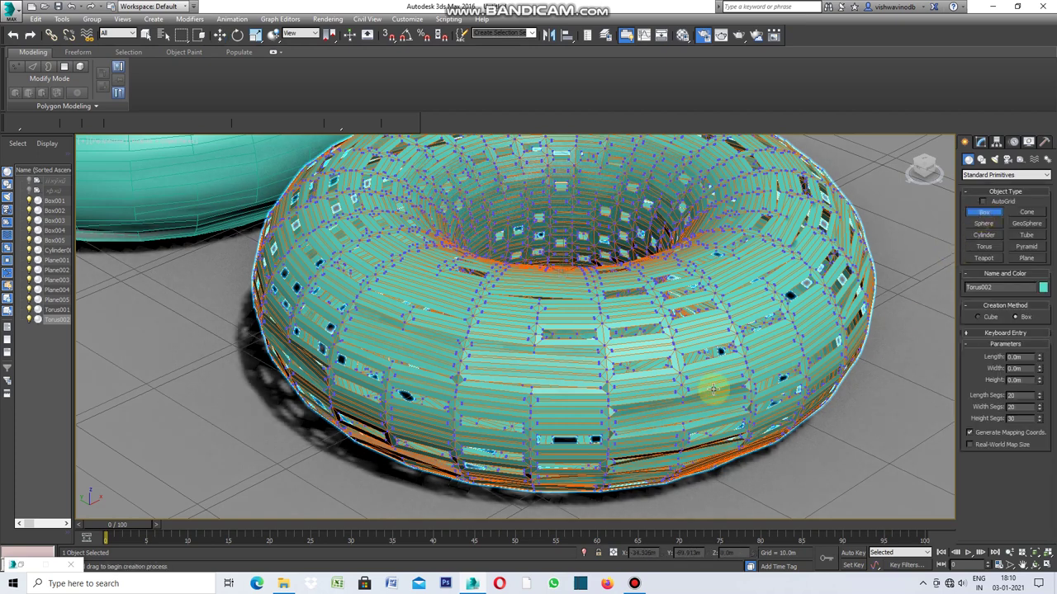
scroll(505, 285, "down", 3)
left_click_drag(570, 387, 575, 400)
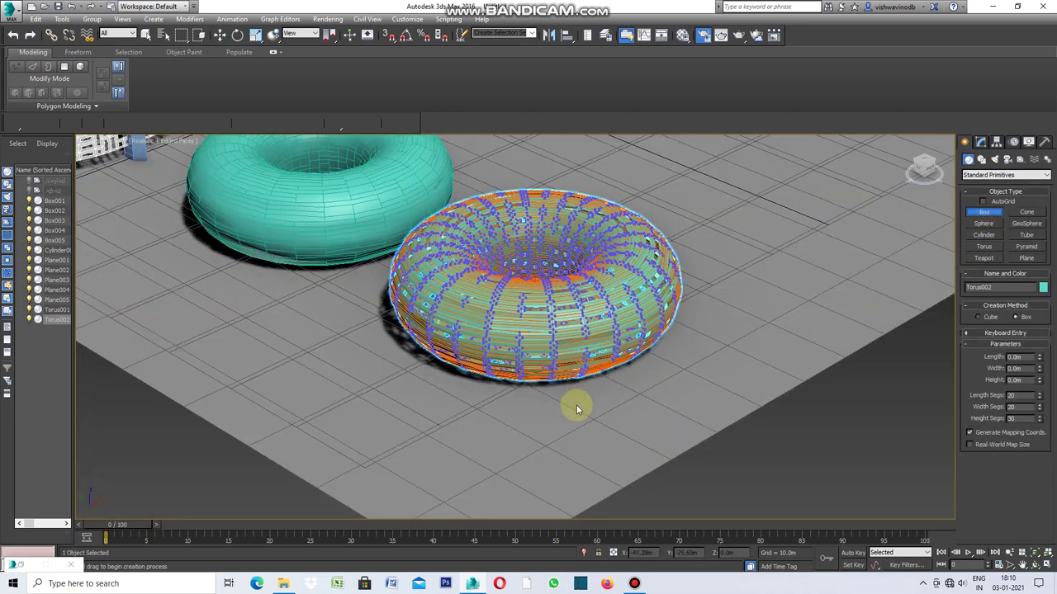
left_click_drag(579, 402, 583, 405)
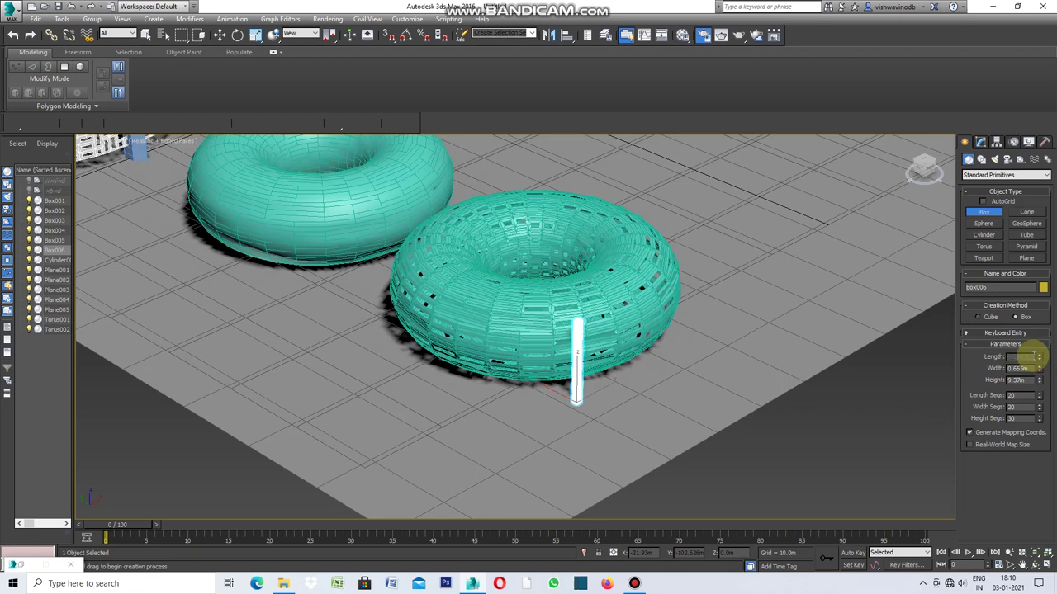
left_click_drag(1037, 356, 1032, 376)
left_click(1023, 368)
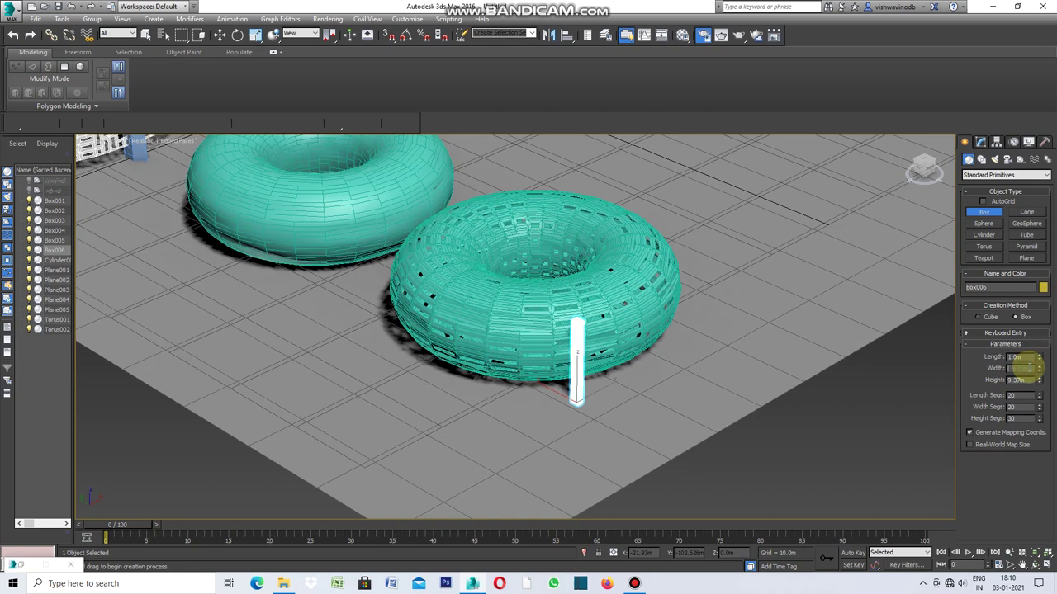
type("1")
key("Return")
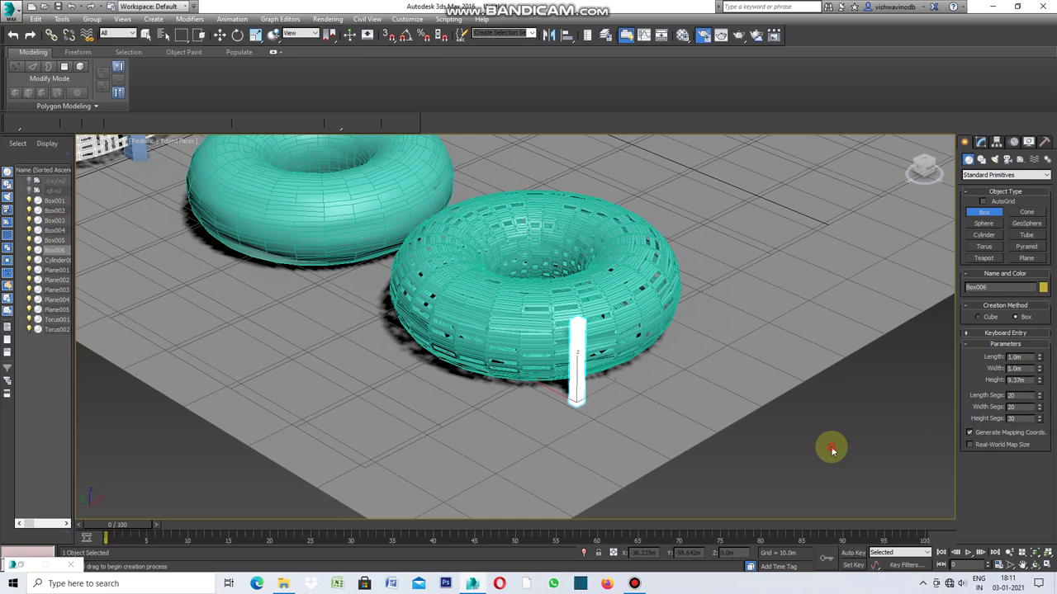
left_click(629, 324)
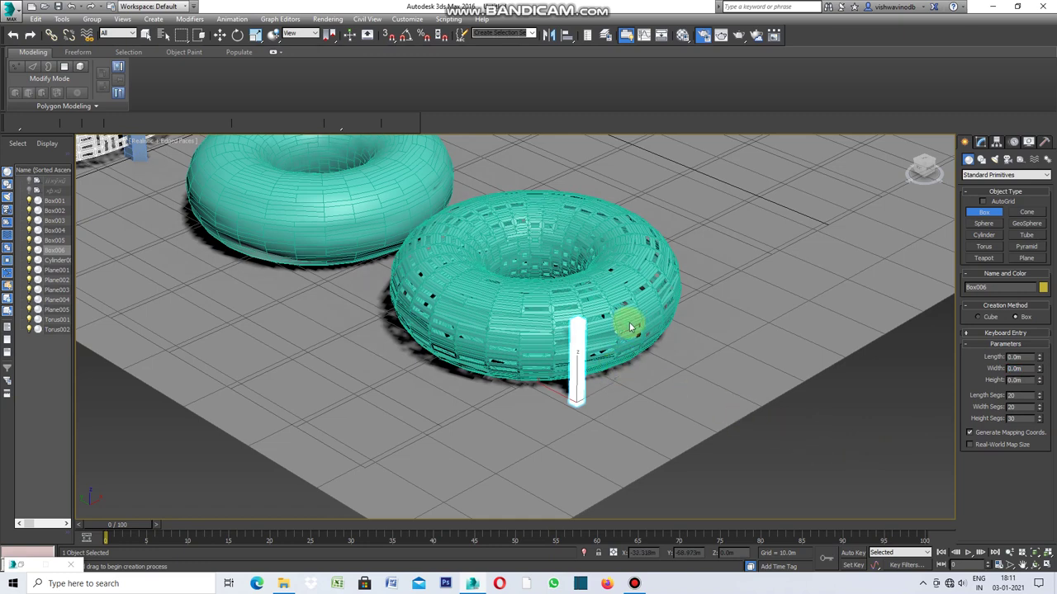
left_click(965, 141)
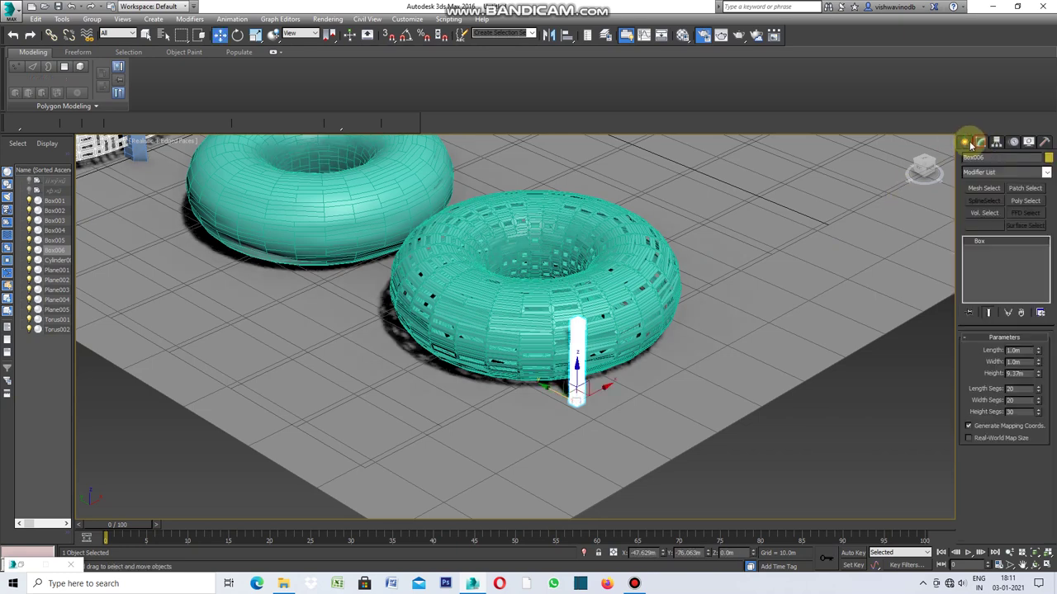
Select Torus002 and set its Morpher channel 01 value to 100.
left_click(634, 305)
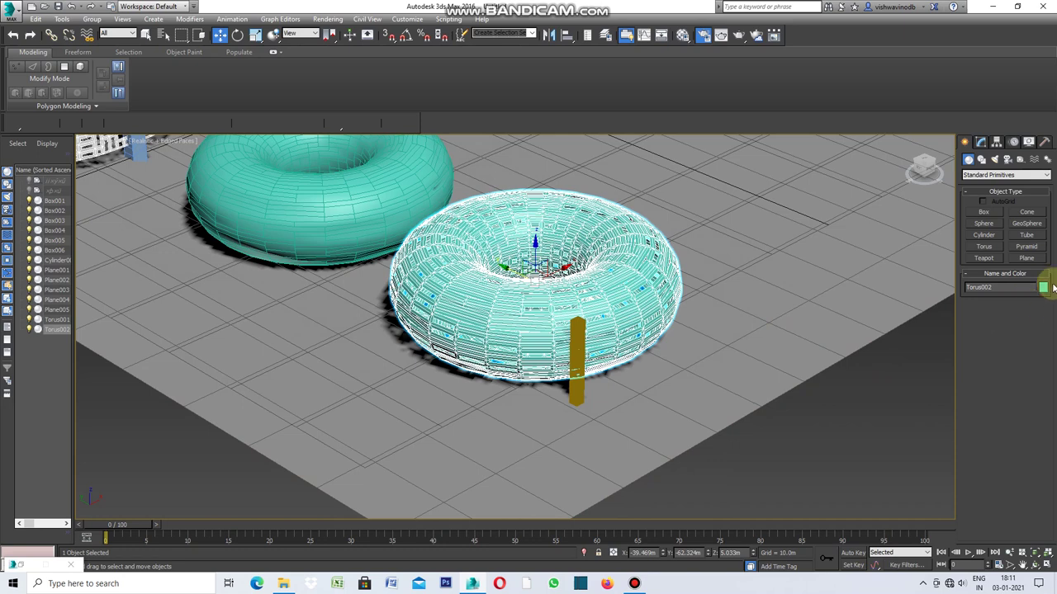
left_click(980, 141)
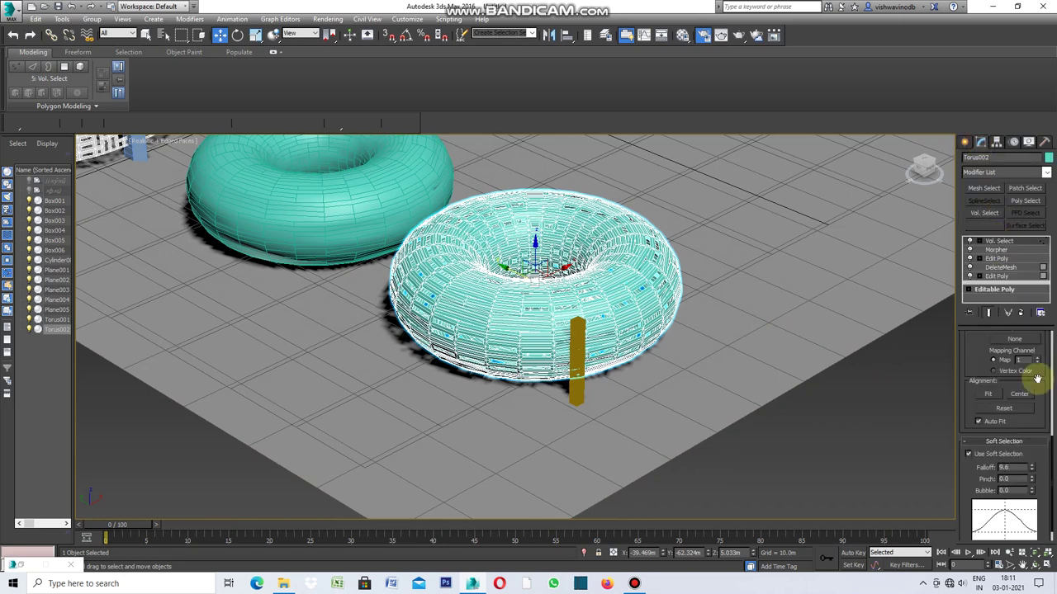
scroll(1021, 444, "up", 4)
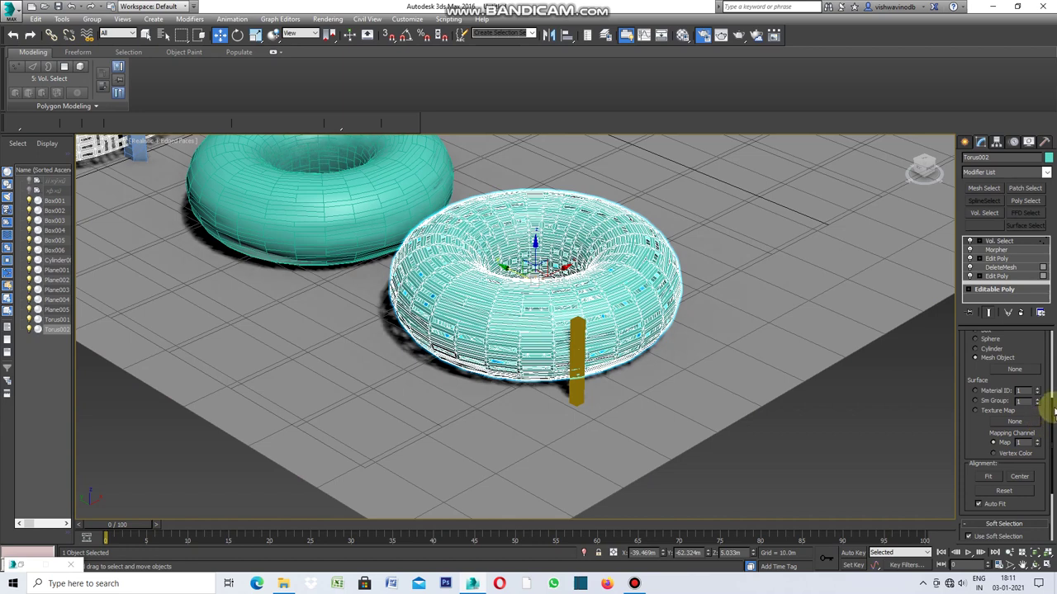
left_click_drag(1052, 417, 1052, 355)
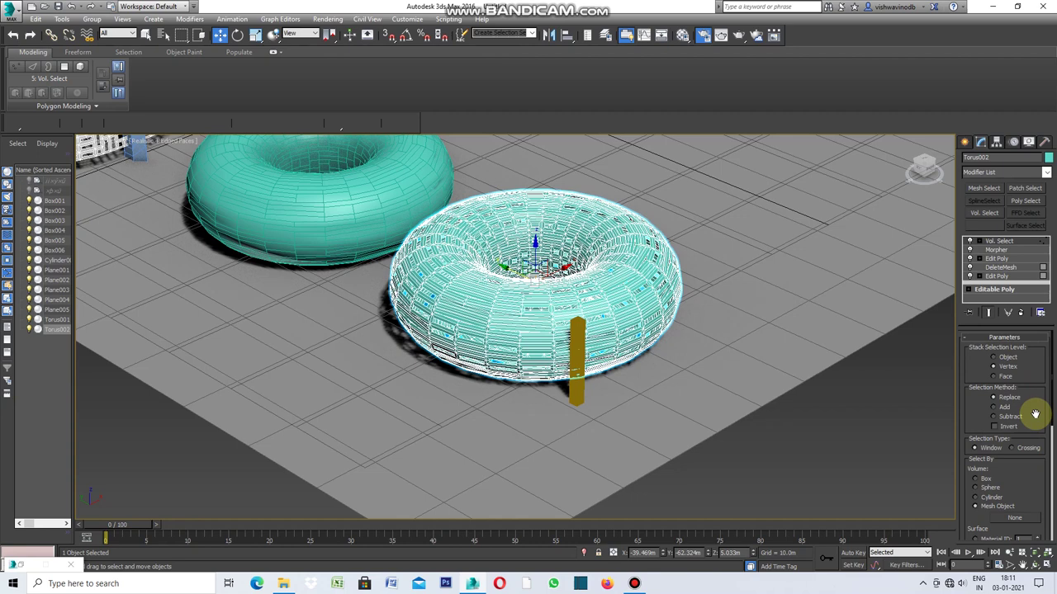
left_click(998, 250)
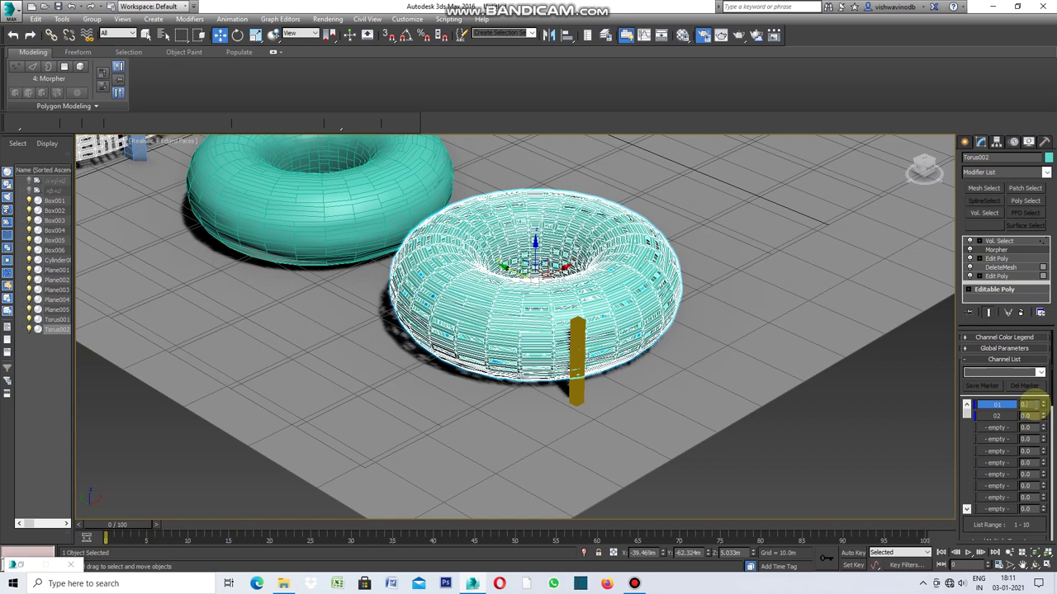
left_click(1034, 405)
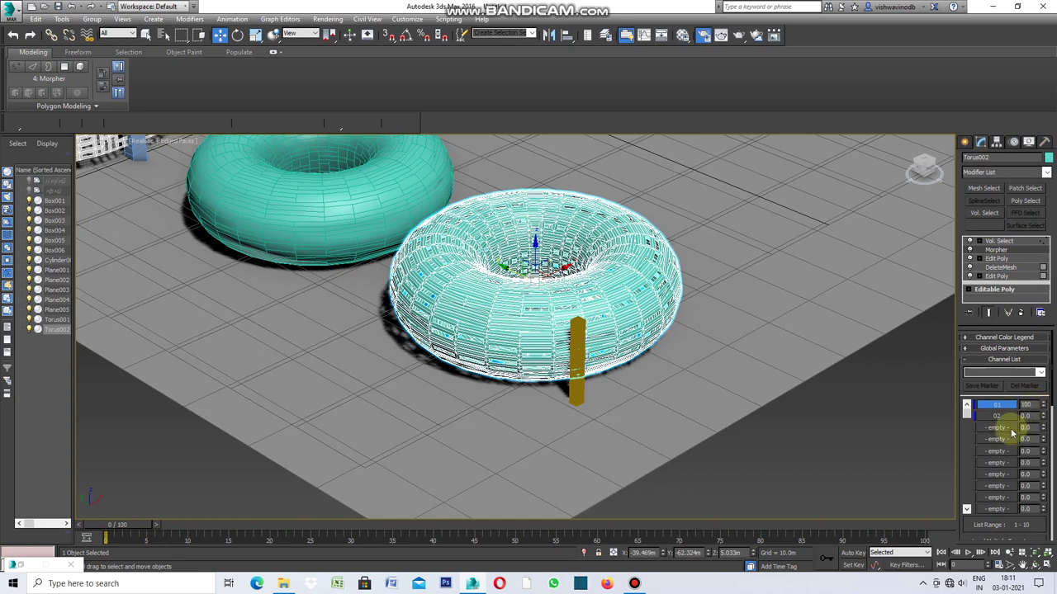
left_click(925, 407)
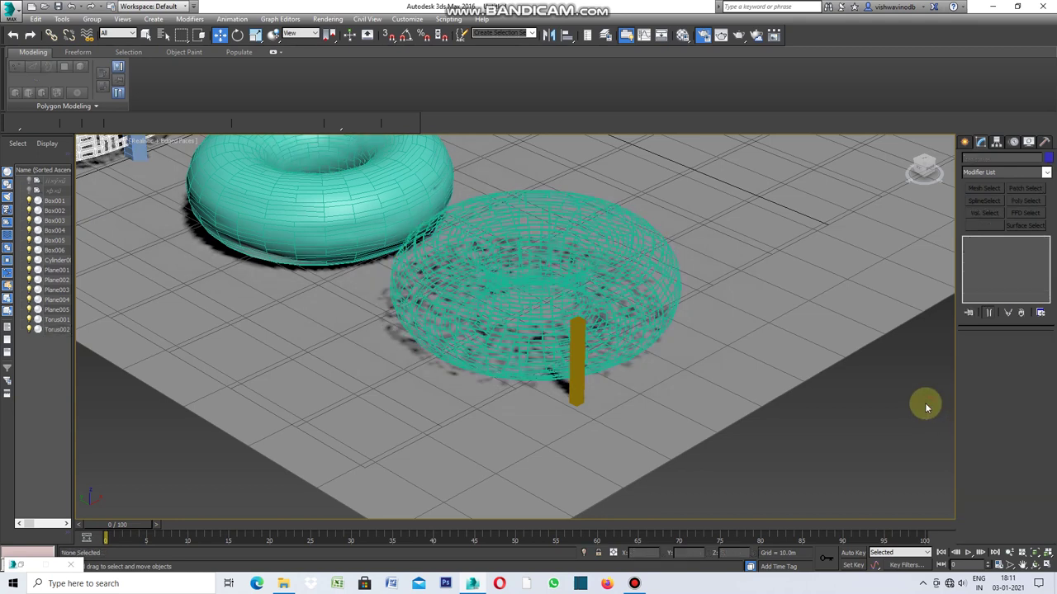
Pick the yellow box Box006 as Torus002's Vol. Select mesh object.
left_click(599, 274)
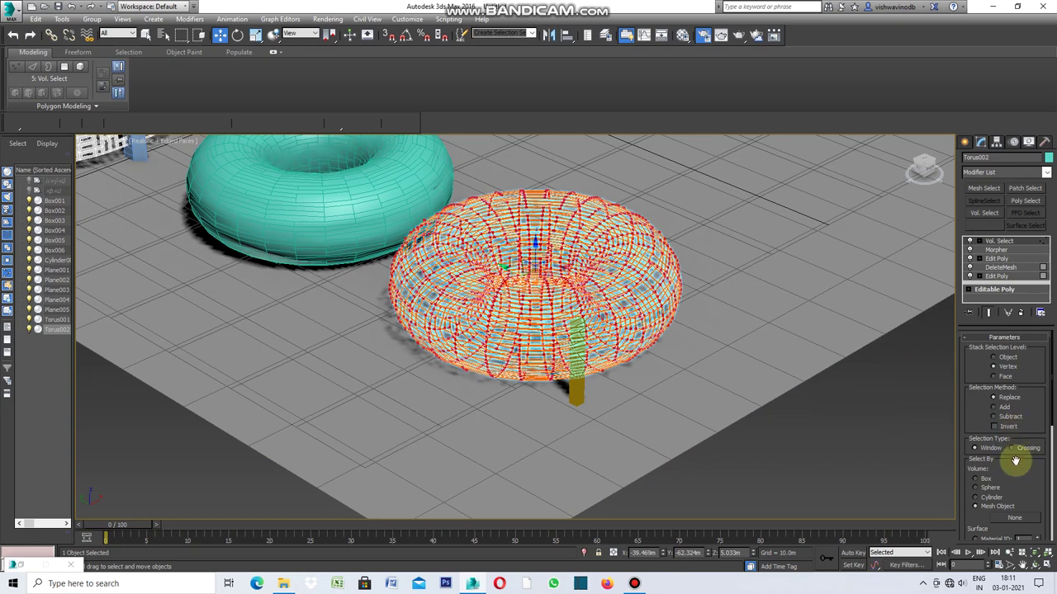
left_click(1015, 518)
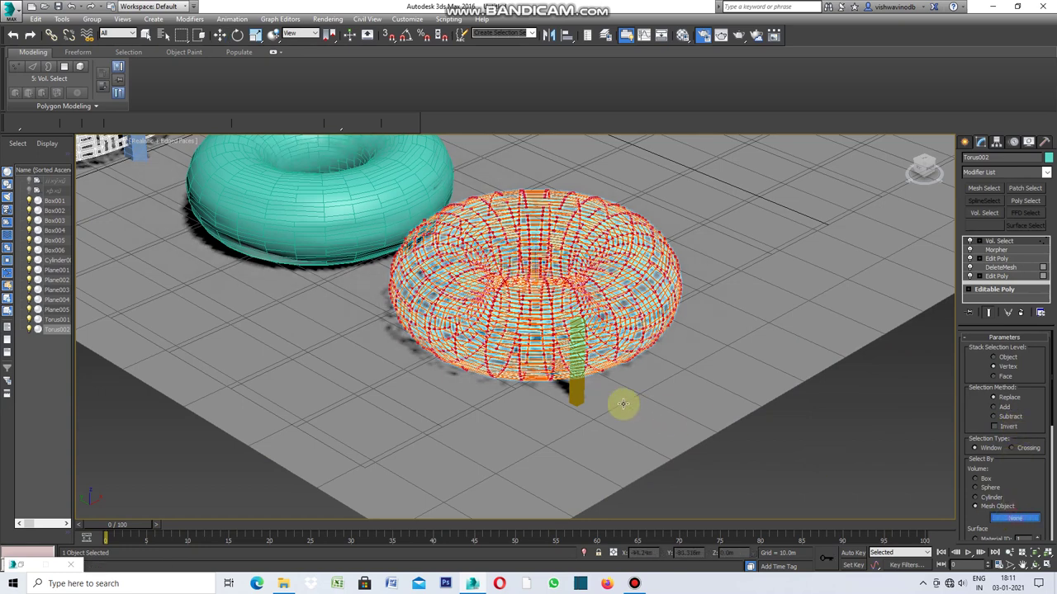
key("w")
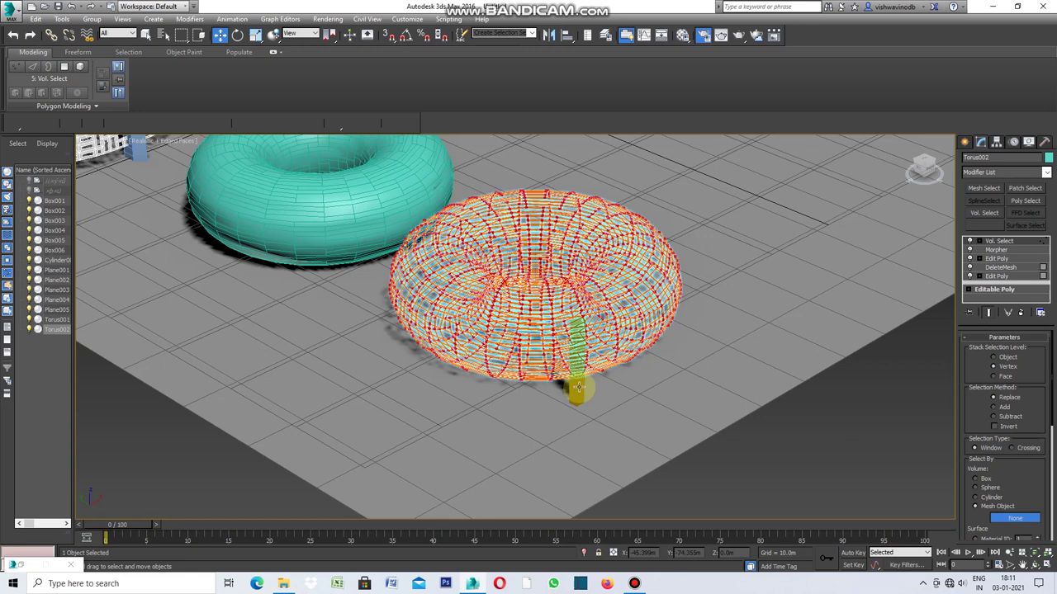
left_click(578, 382)
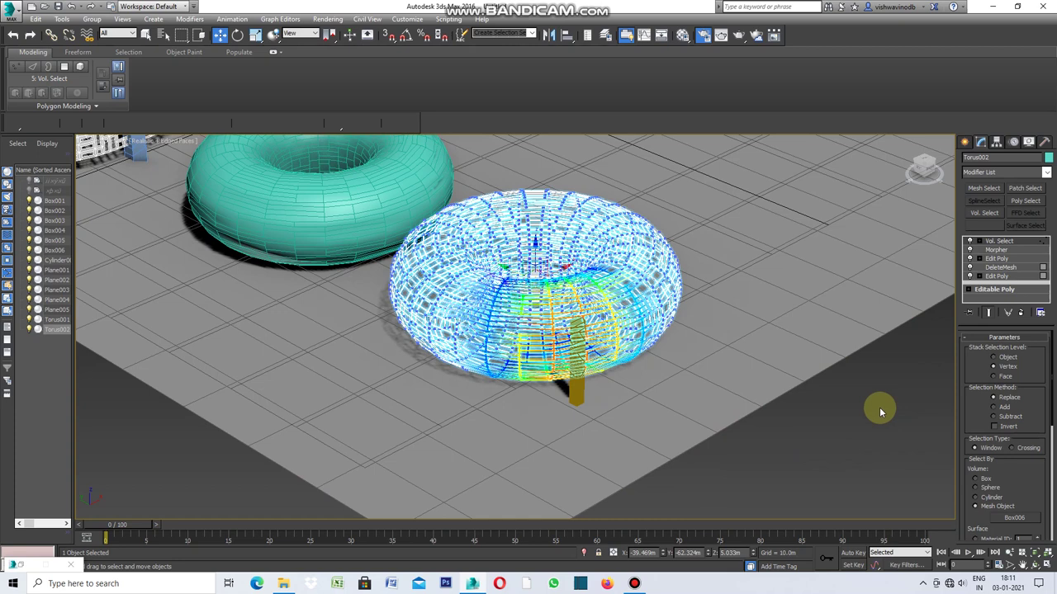
Drag Vol. Select below Morpher in Torus002's modifier stack, then select Box006.
left_click(1030, 242)
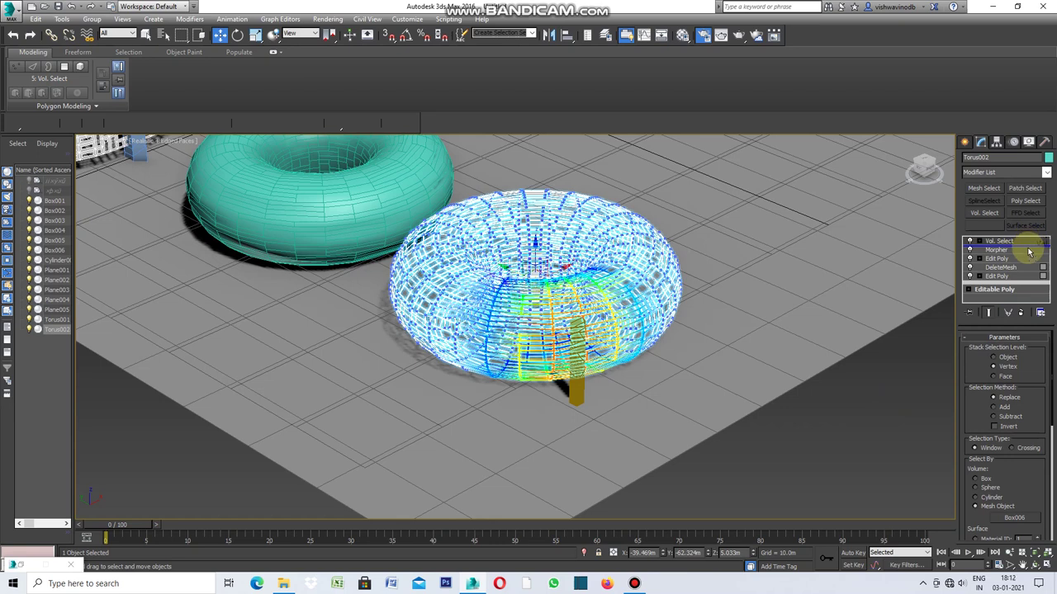
left_click_drag(1029, 257, 925, 413)
left_click(917, 414)
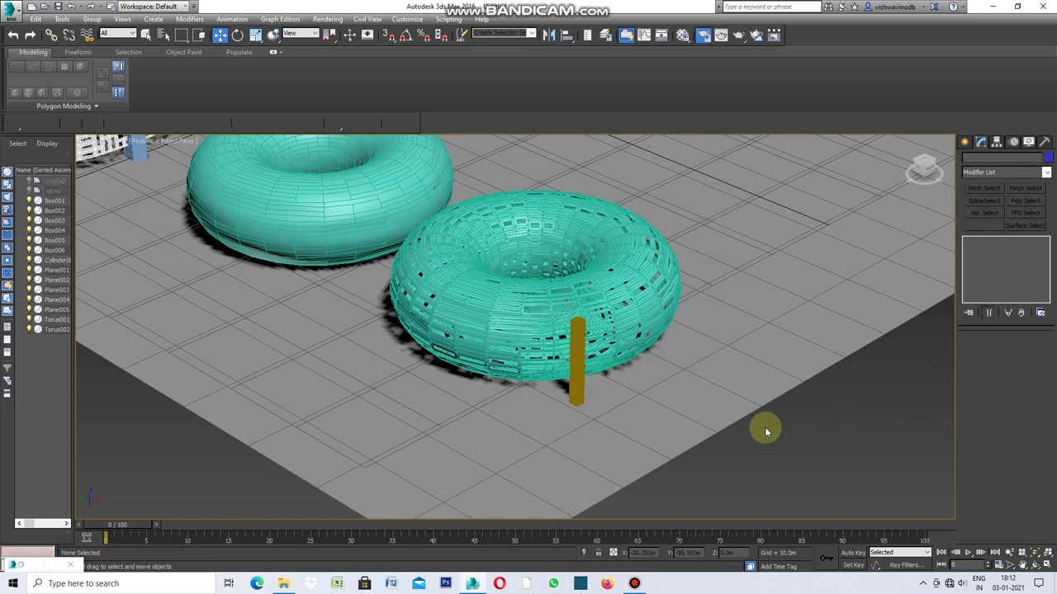
left_click(577, 379)
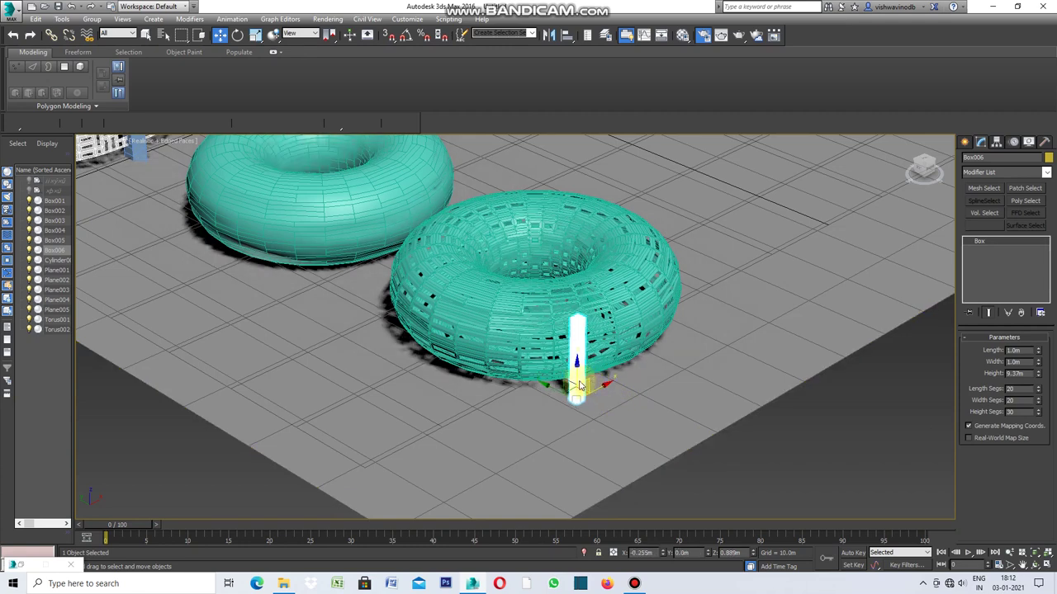
Nudge Box006 slightly up-left, then tick Invert in Torus002's Vol. Select.
left_click_drag(575, 385, 573, 376)
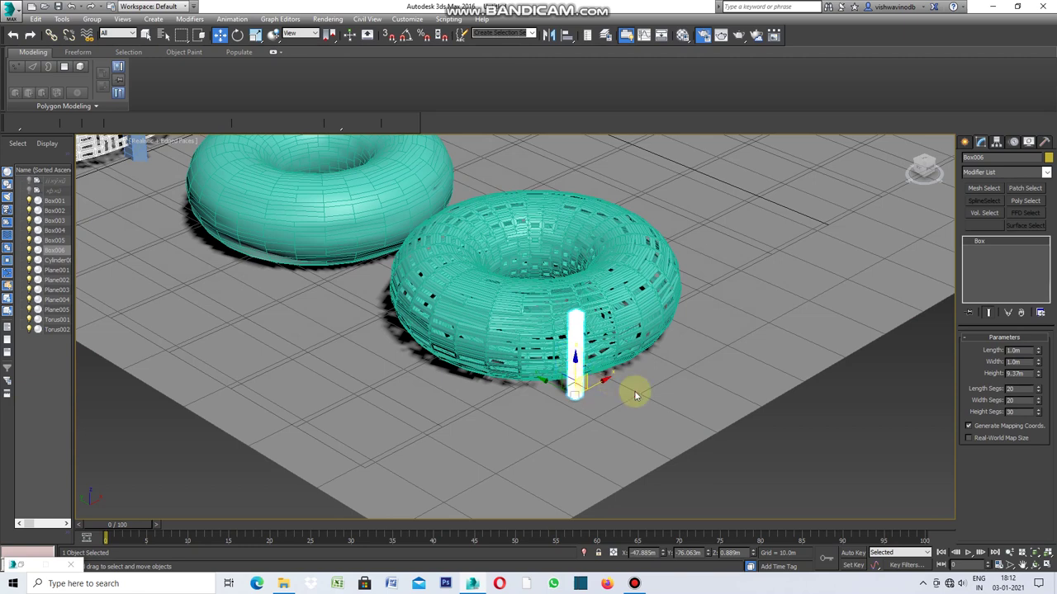
left_click(781, 447)
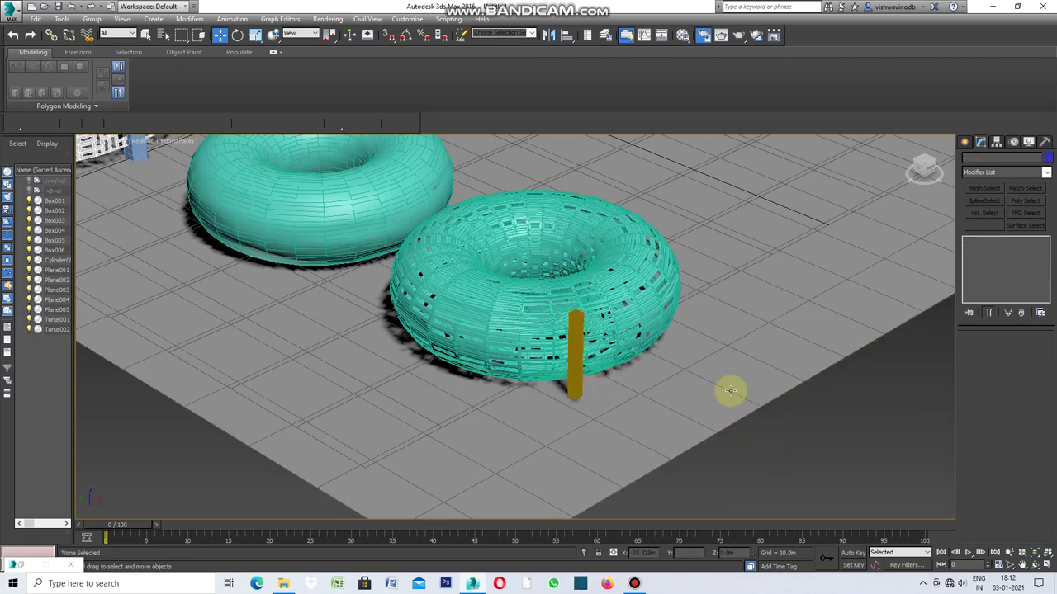
left_click(400, 341)
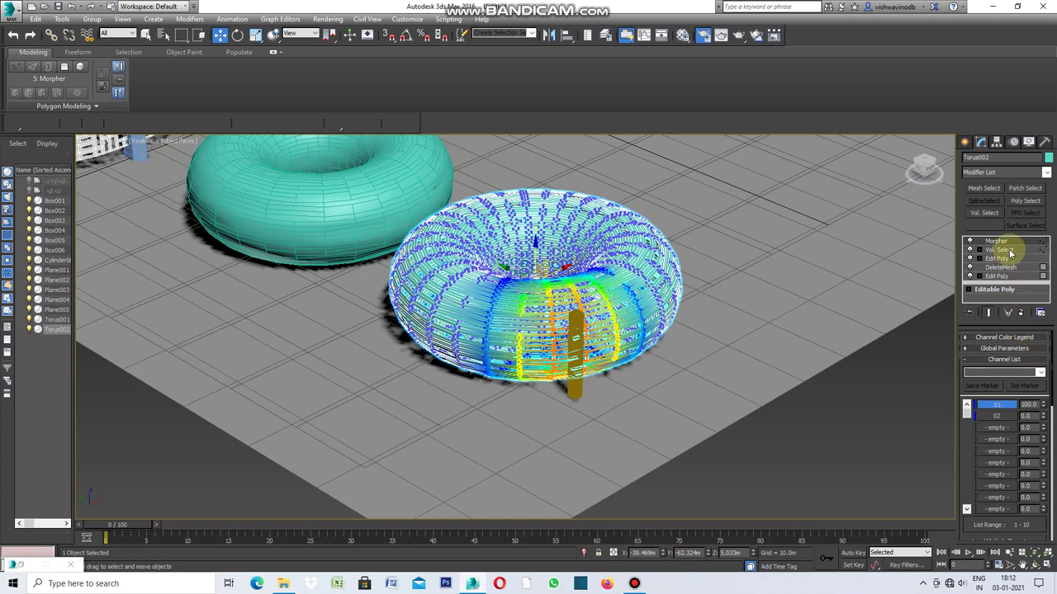
left_click(1009, 251)
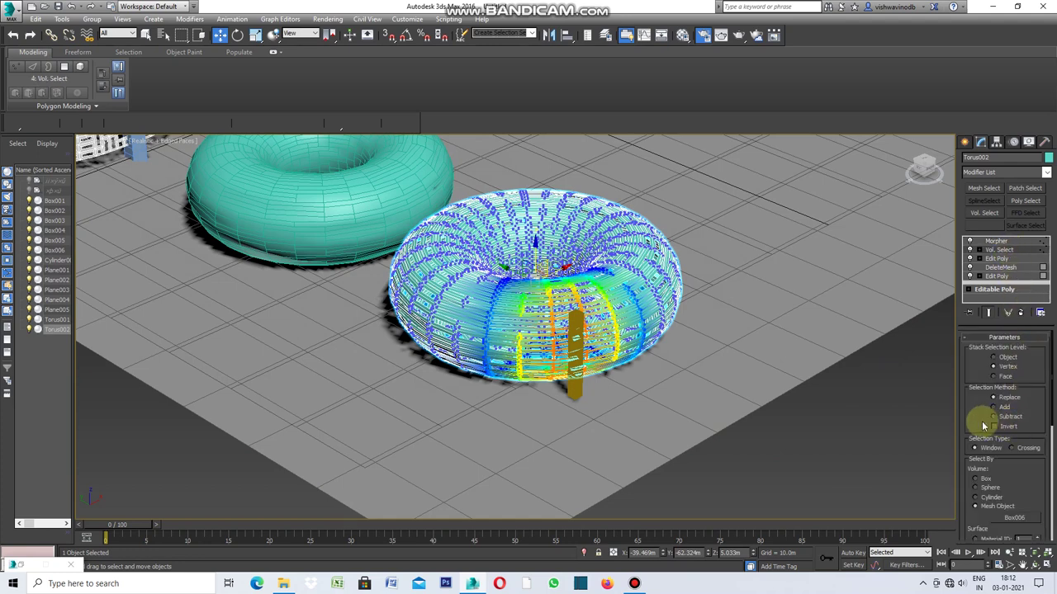
left_click(993, 426)
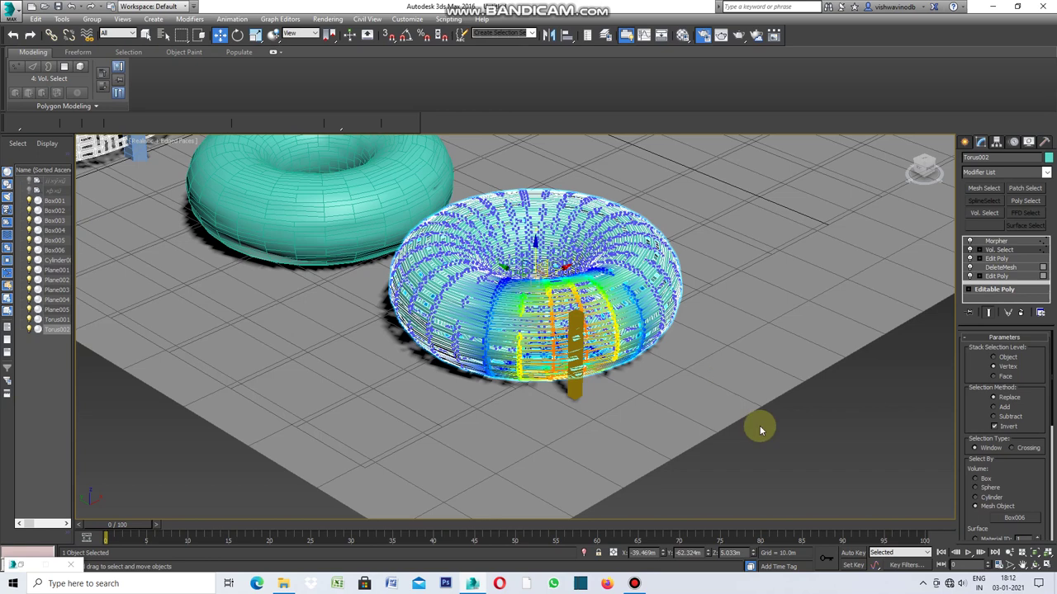
left_click(785, 438)
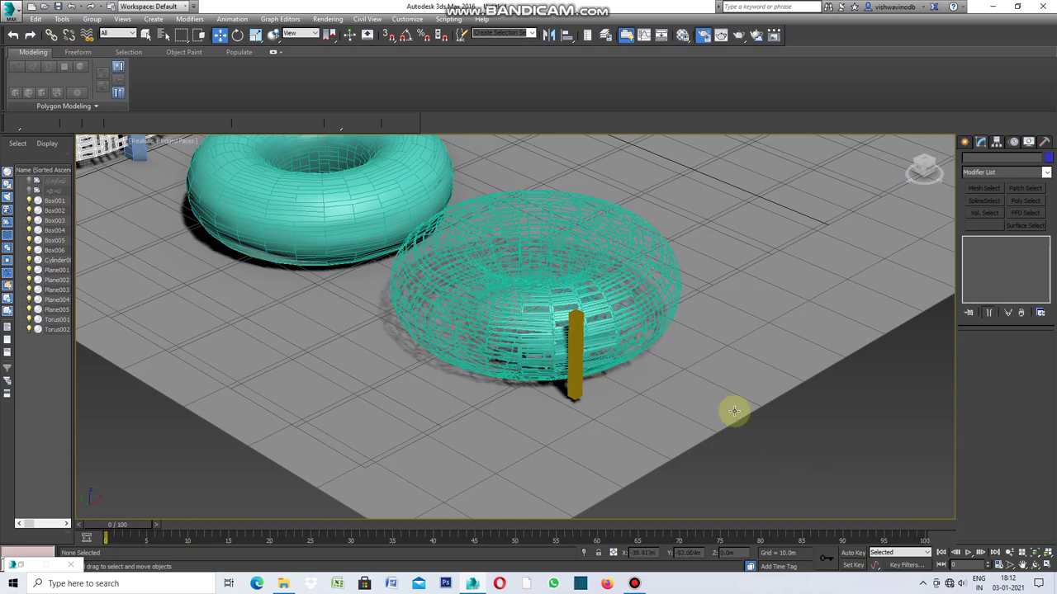
Pick white in the Object Color dialog for Torus002.
left_click(640, 333)
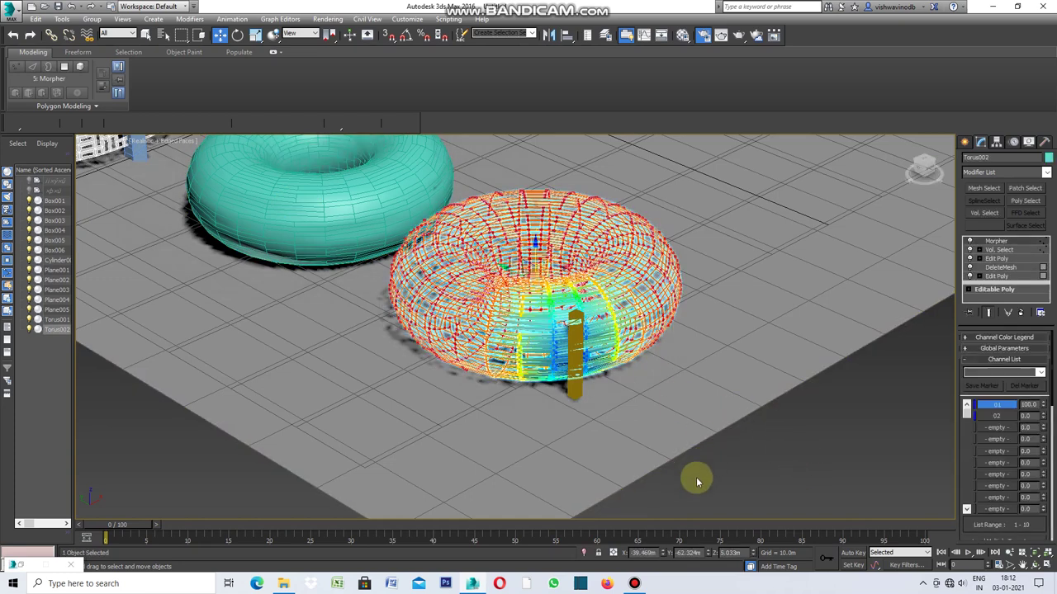
scroll(697, 482, "down", 5)
scroll(629, 337, "up", 4)
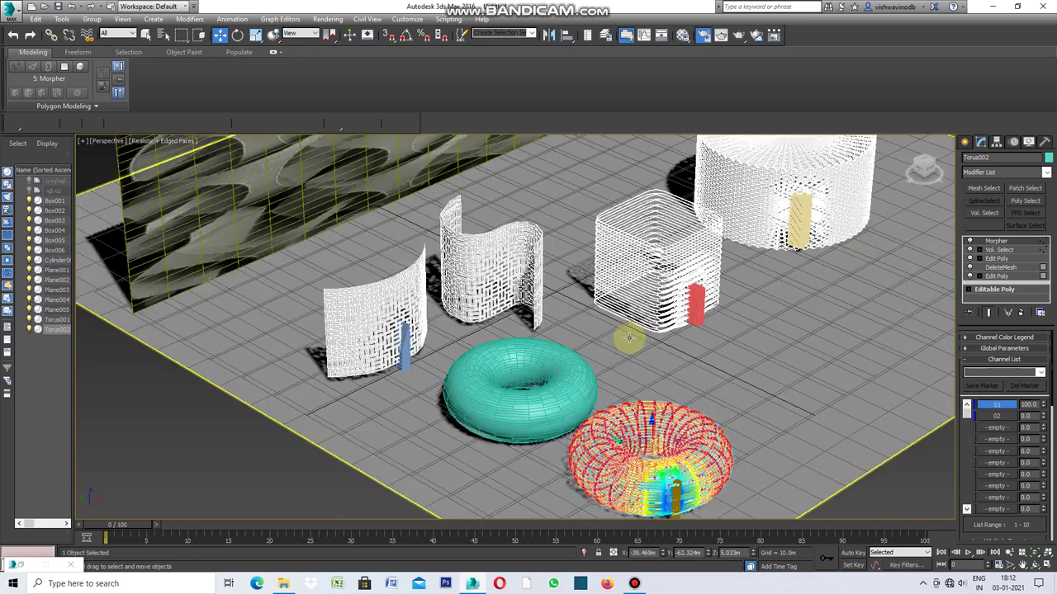
left_click(1048, 159)
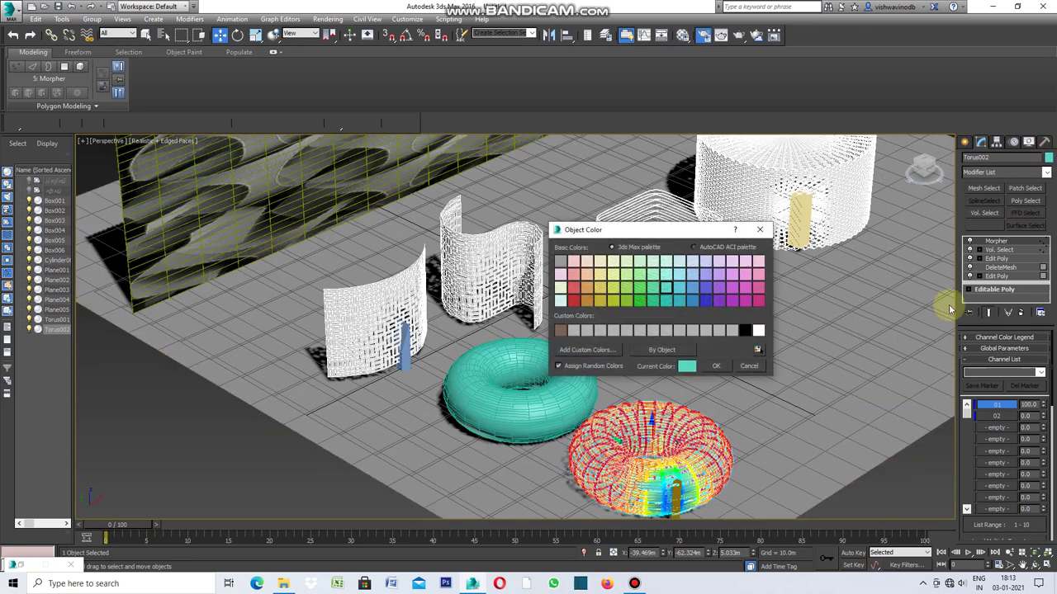
left_click(758, 331)
left_click(716, 366)
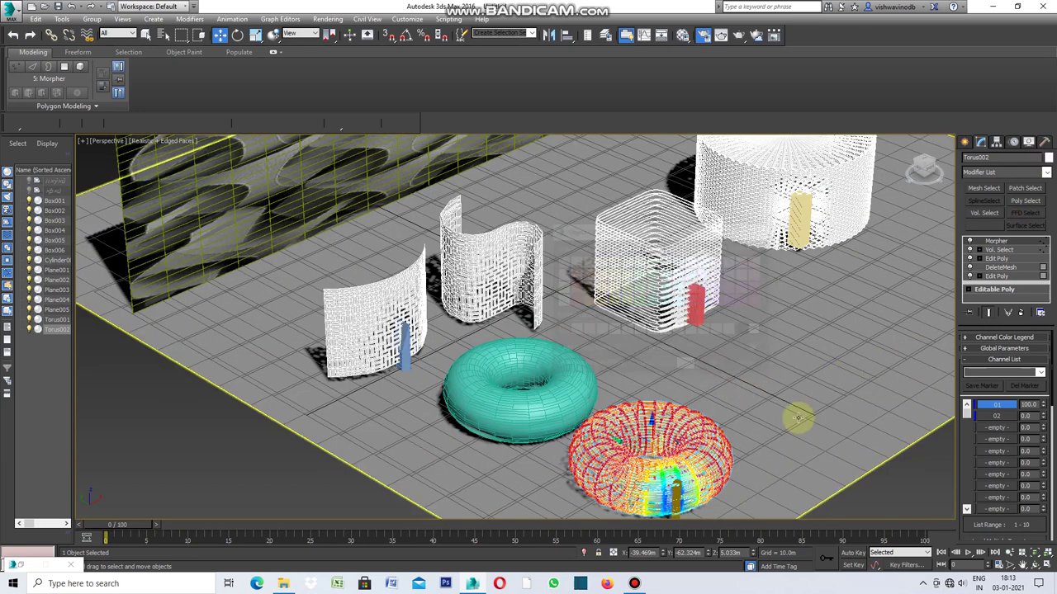
left_click(919, 491)
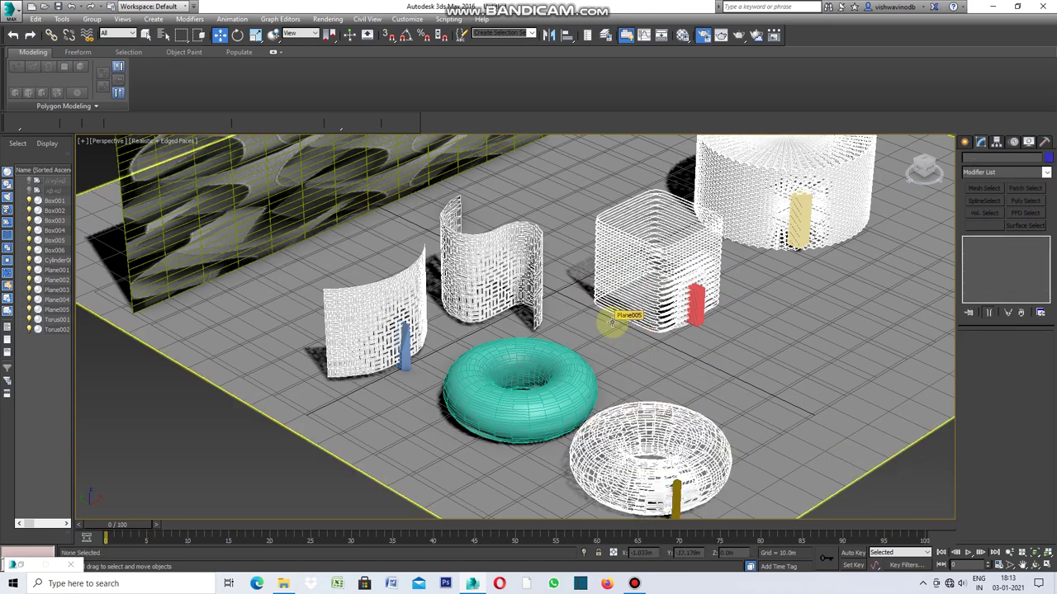
scroll(611, 323, "down", 4)
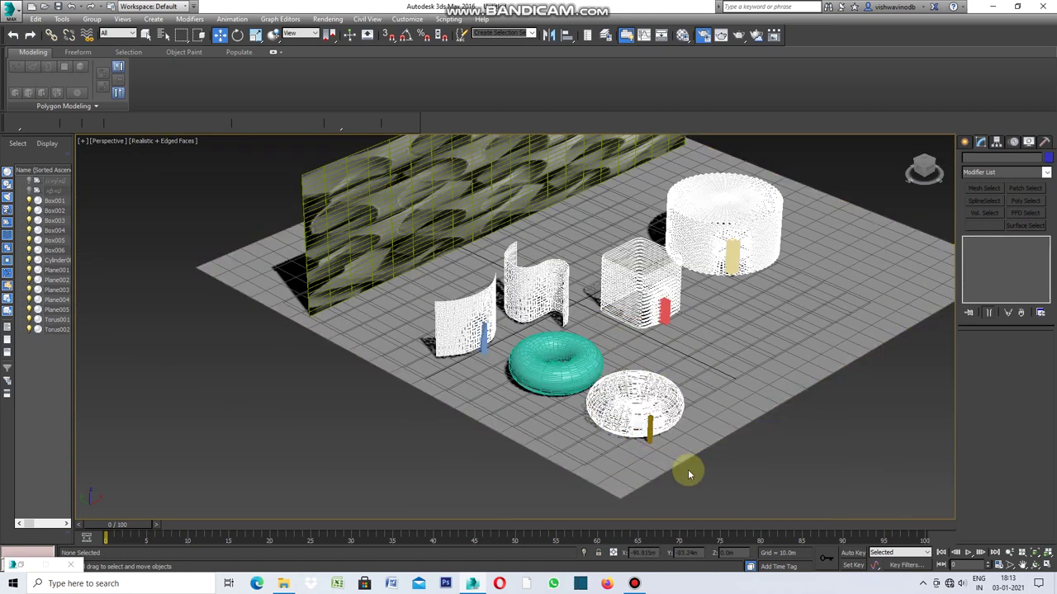
scroll(688, 468, "up", 3)
scroll(689, 457, "up", 2)
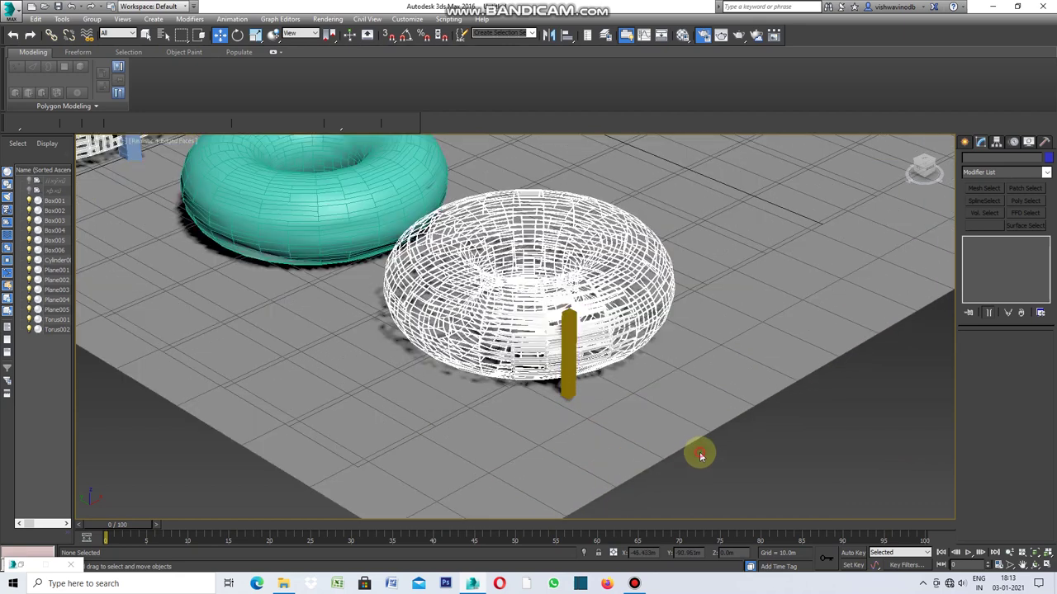
Slide the small box rightward along the ground beside the curved lattice wall.
left_click(345, 225)
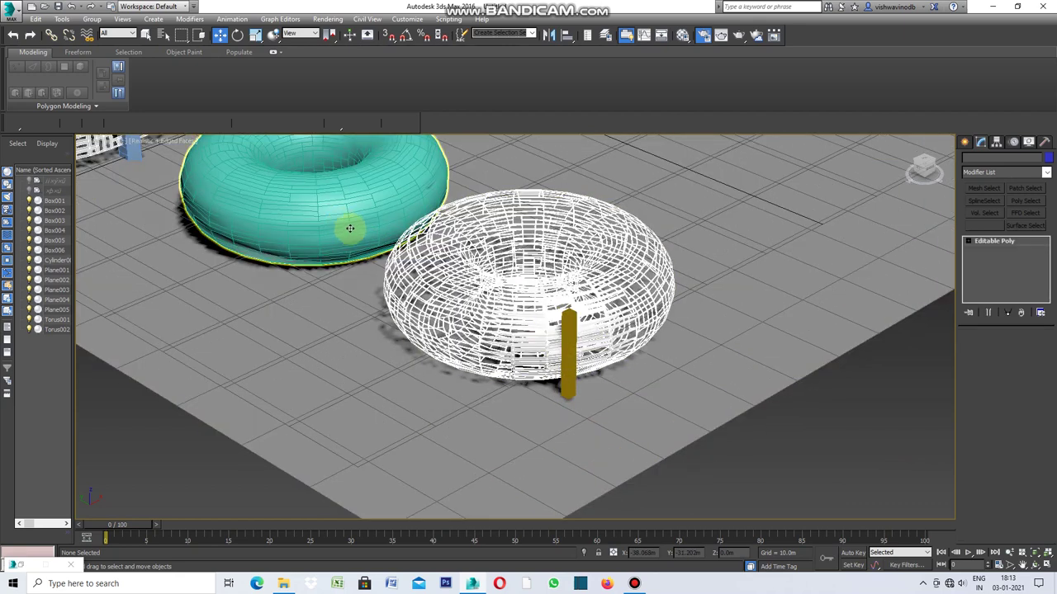
left_click(377, 221)
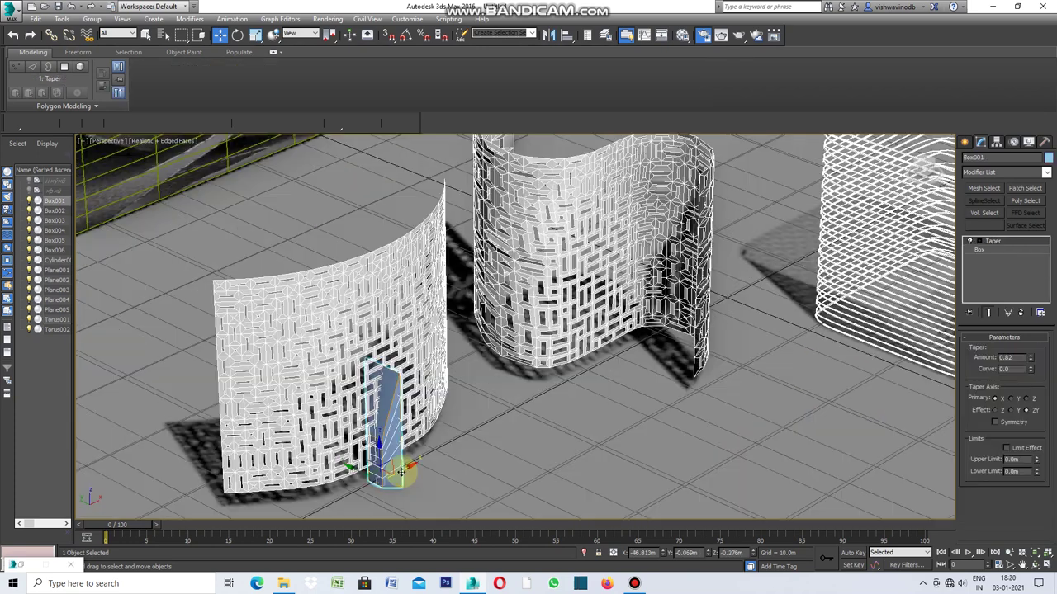
mouse_move(401, 472)
left_mouse_down()
mouse_move(631, 342)
mouse_move(555, 355)
mouse_move(349, 436)
mouse_move(300, 420)
mouse_move(514, 314)
mouse_move(566, 305)
mouse_move(295, 359)
mouse_move(404, 333)
mouse_move(436, 306)
mouse_move(377, 337)
mouse_move(361, 454)
mouse_move(373, 286)
mouse_move(370, 331)
mouse_move(401, 424)
mouse_move(414, 426)
mouse_move(401, 302)
mouse_move(406, 419)
left_mouse_up()
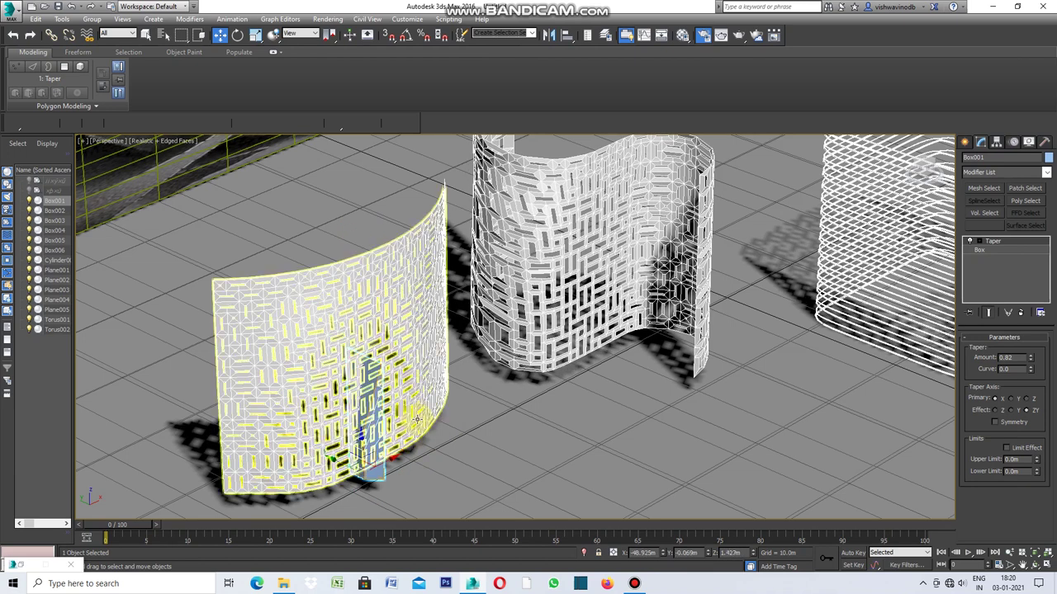
Pan and zoom the perspective view onto the square slatted lattice and red box.
left_click(1021, 564)
mouse_move(731, 370)
left_mouse_down()
mouse_move(633, 396)
mouse_move(414, 402)
mouse_move(347, 424)
left_mouse_up()
left_click_drag(484, 425, 472, 424)
left_click_drag(560, 414, 608, 443)
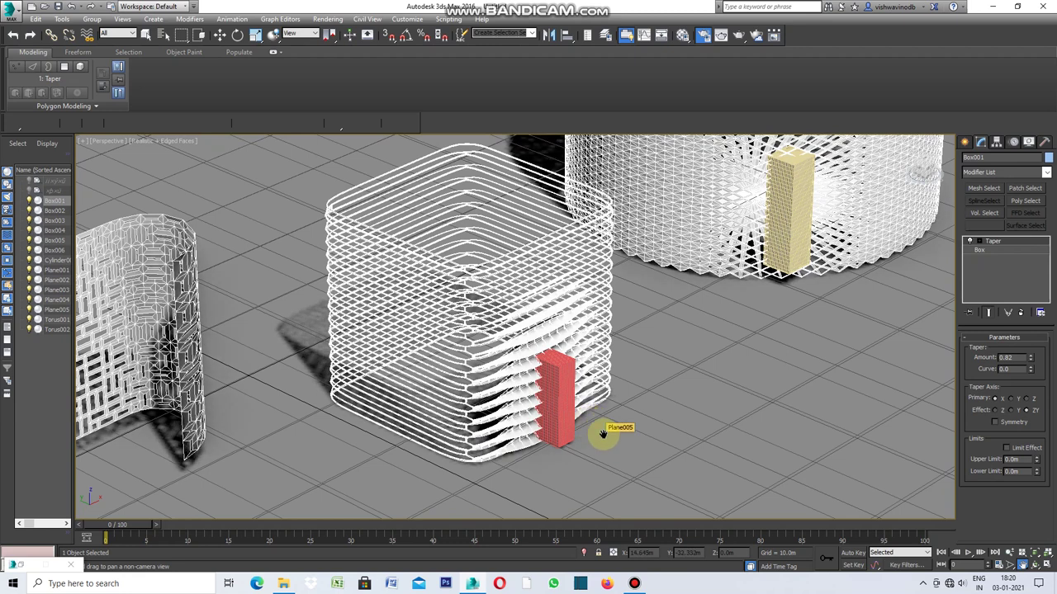
scroll(602, 433, "up", 2)
scroll(627, 438, "up", 1)
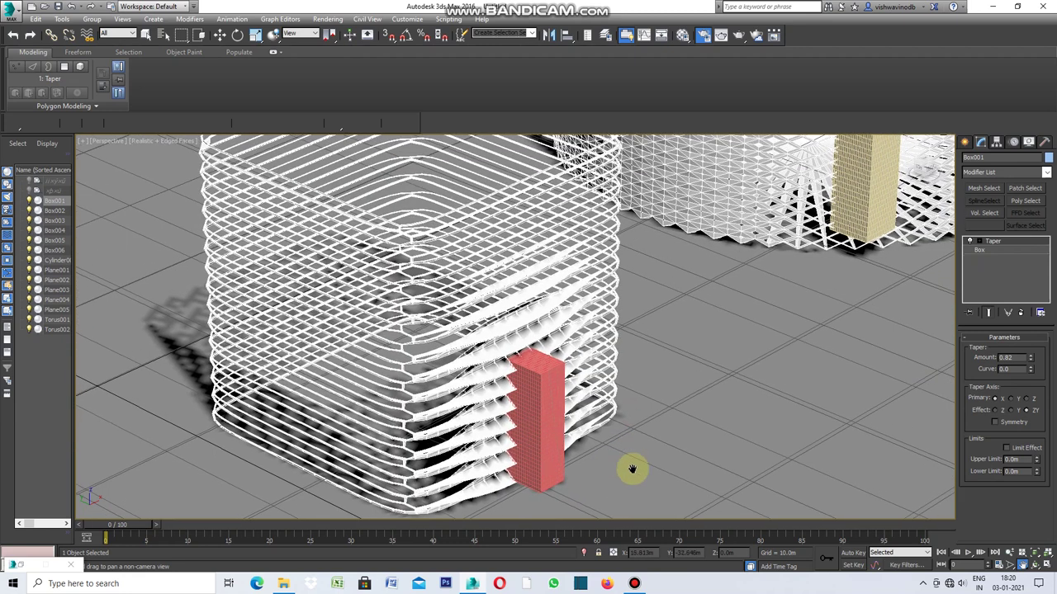
Lift Box003 up on Z and slide it along X toward the middle of the square lattice.
left_click(145, 34)
left_click(527, 401)
left_click(527, 401)
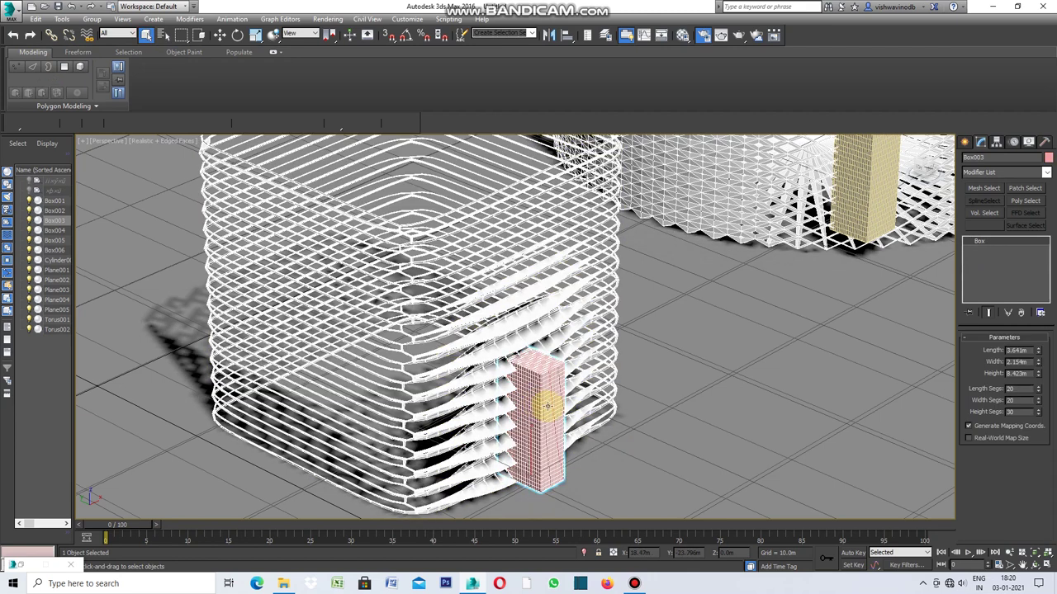
left_click(220, 34)
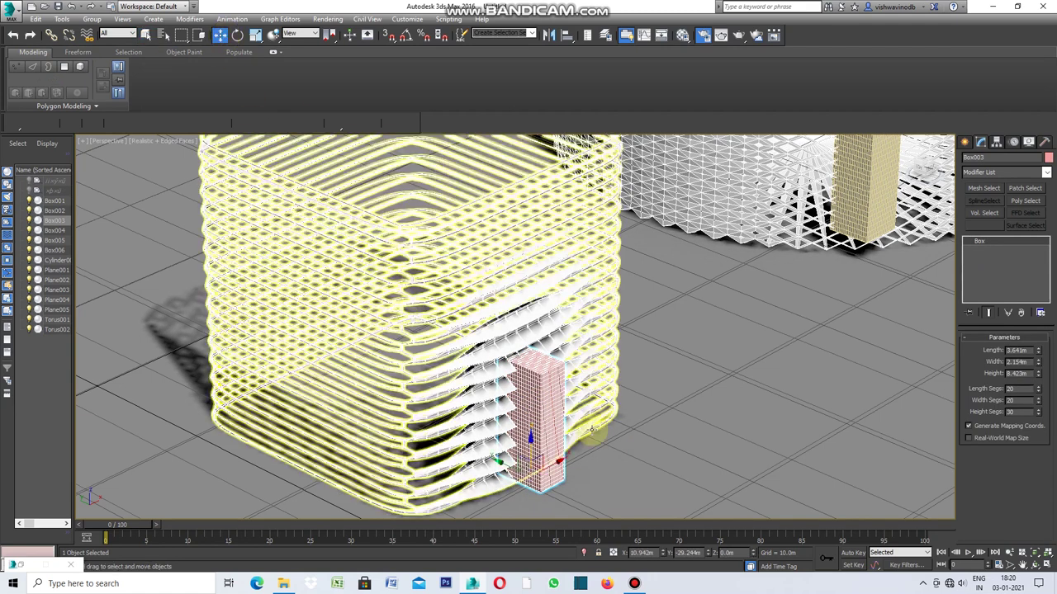
mouse_move(529, 451)
left_mouse_down()
mouse_move(529, 439)
mouse_move(534, 452)
left_mouse_up()
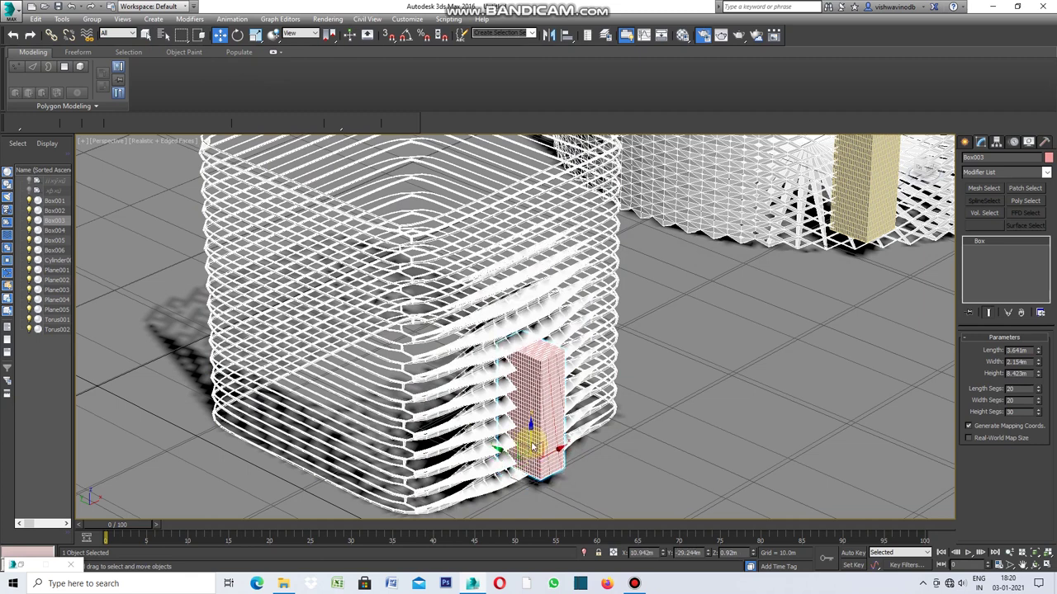
left_click_drag(530, 423, 529, 355)
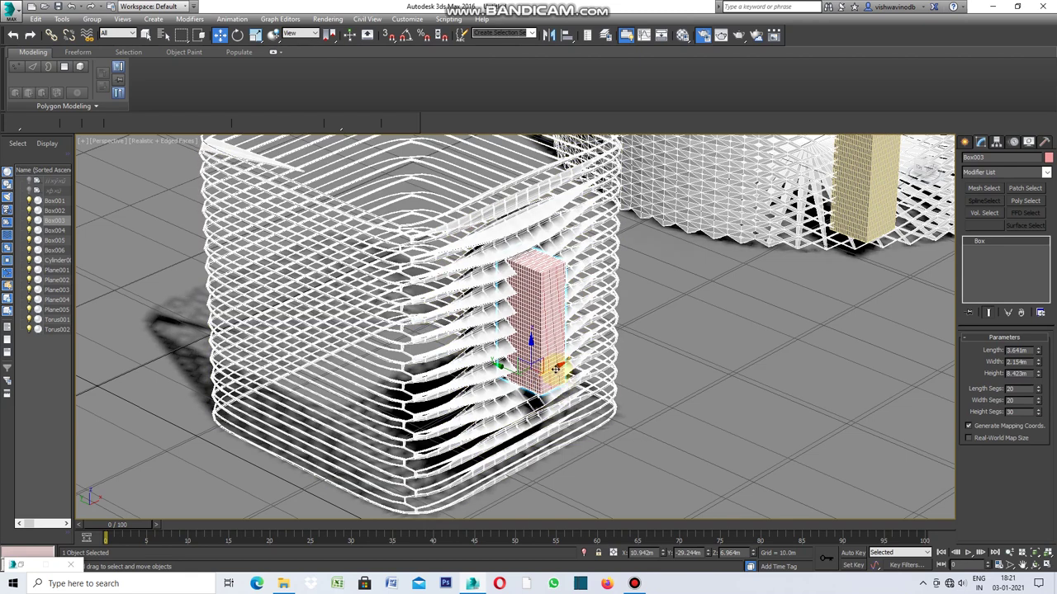
left_click_drag(557, 371, 607, 355)
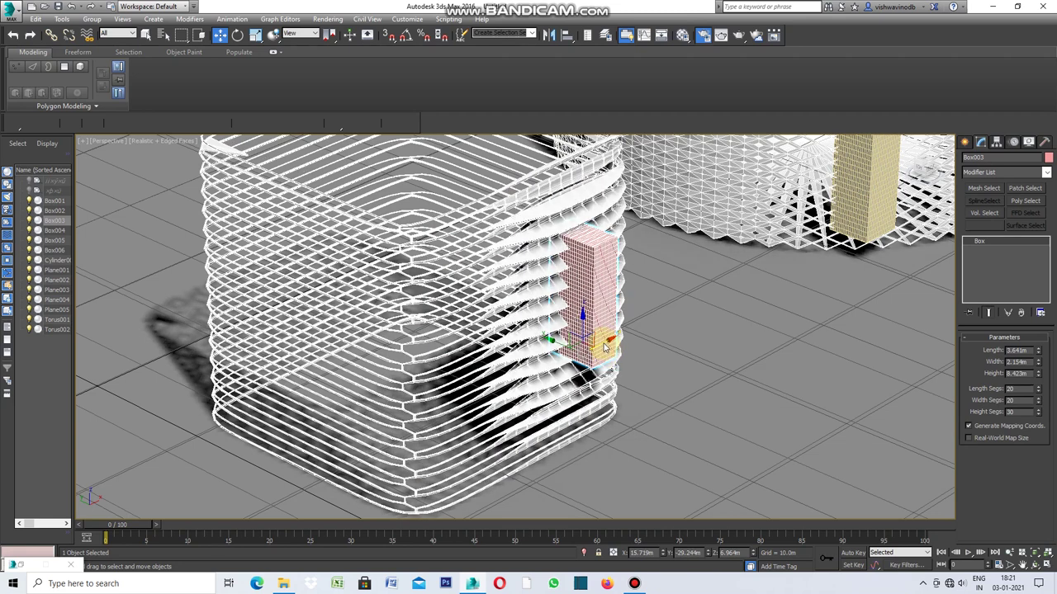
left_click_drag(602, 341, 475, 405)
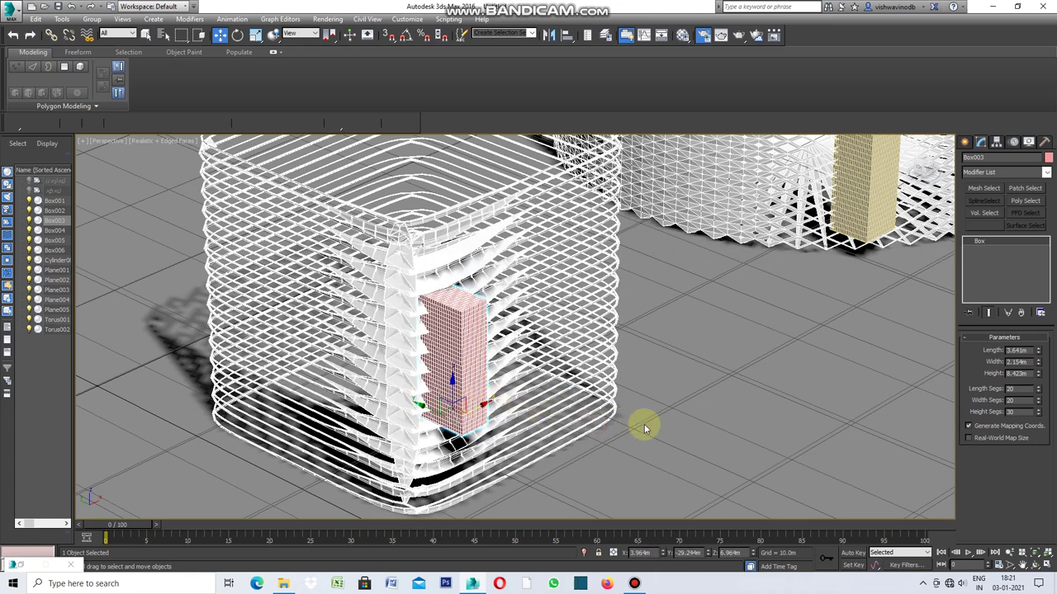
left_click(714, 452)
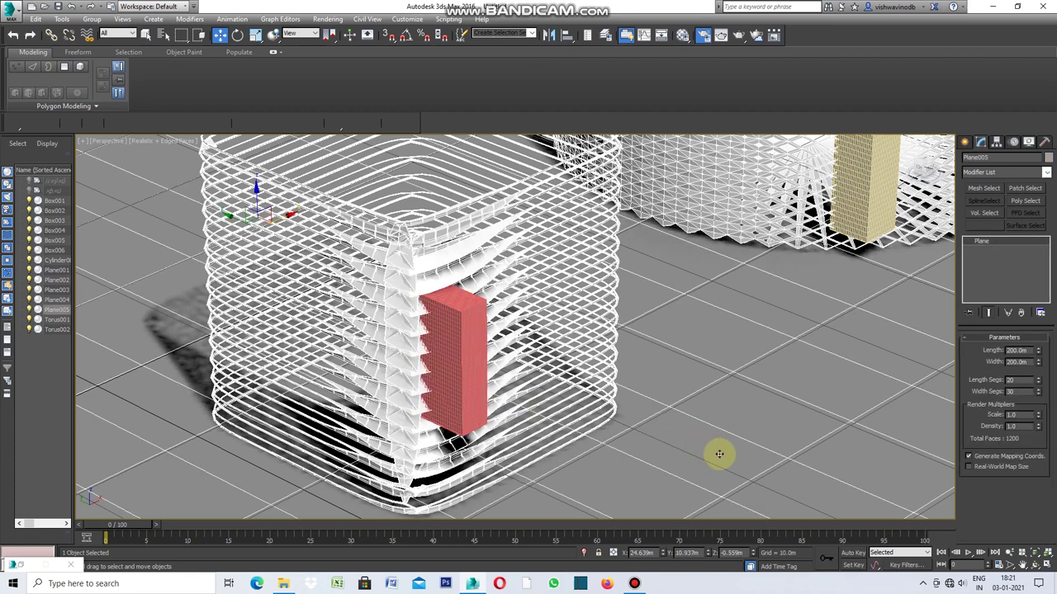
Pan the viewport until the cylinder lattice and the tall Box004 inside it are centred.
left_click(1022, 565)
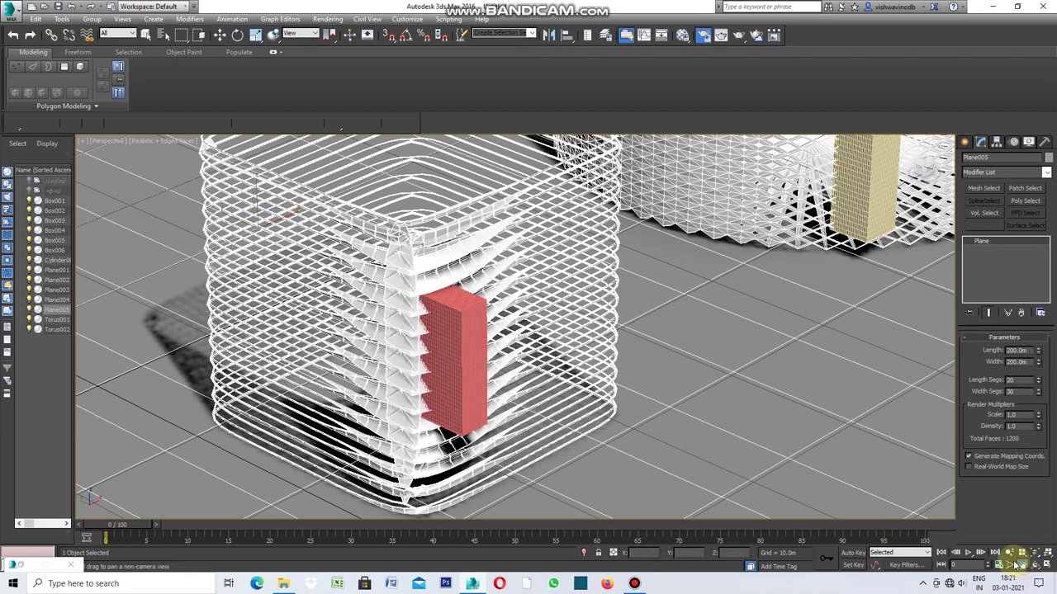
mouse_move(710, 356)
left_mouse_down()
mouse_move(514, 514)
mouse_move(562, 399)
mouse_move(462, 550)
mouse_move(528, 402)
mouse_move(399, 470)
left_mouse_up()
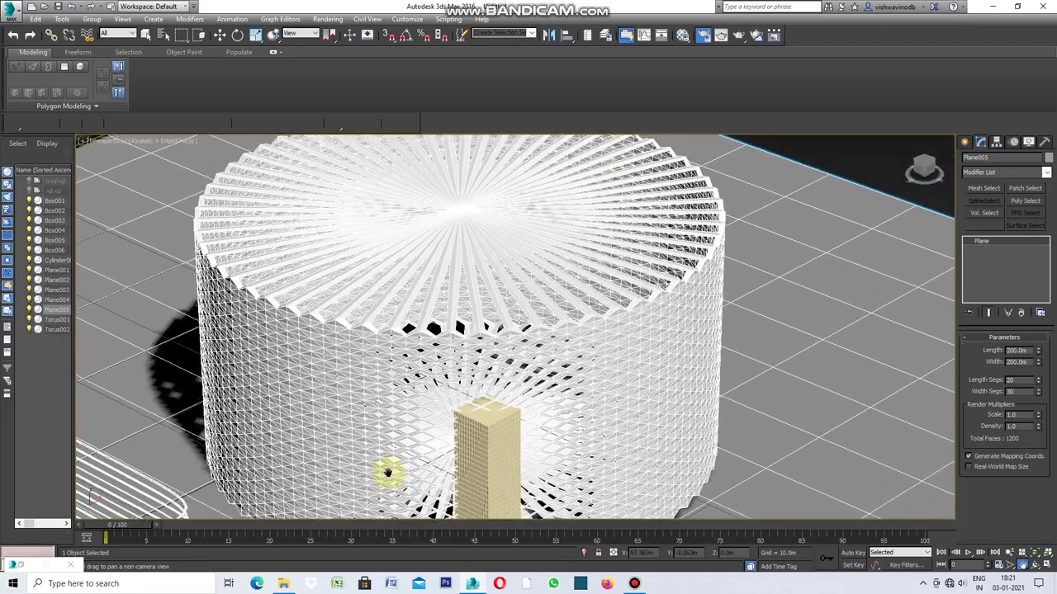
mouse_move(404, 295)
left_mouse_down()
mouse_move(494, 444)
mouse_move(479, 284)
left_mouse_up()
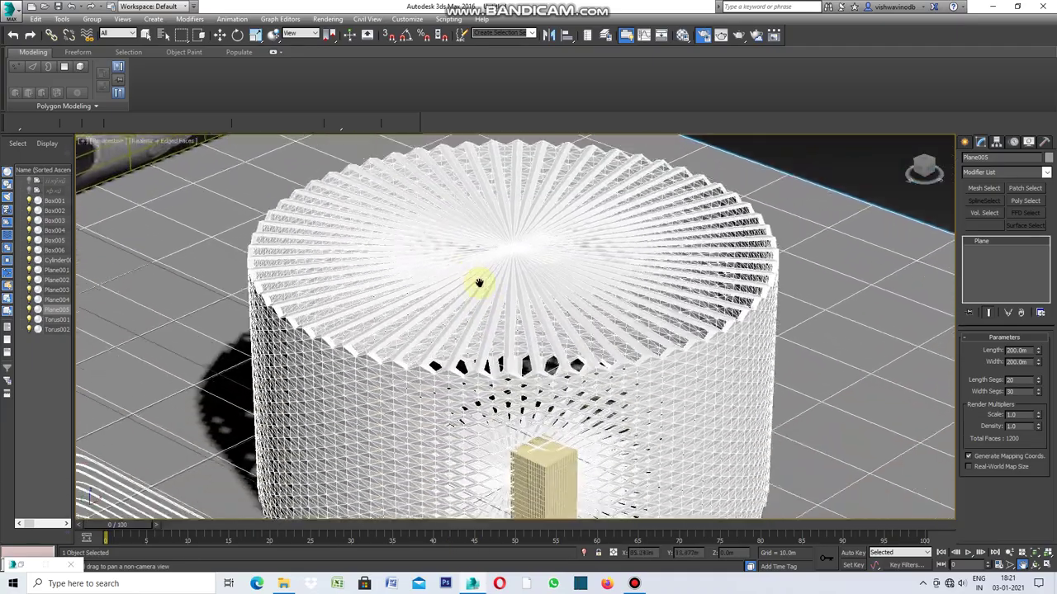
left_click_drag(554, 335, 433, 325)
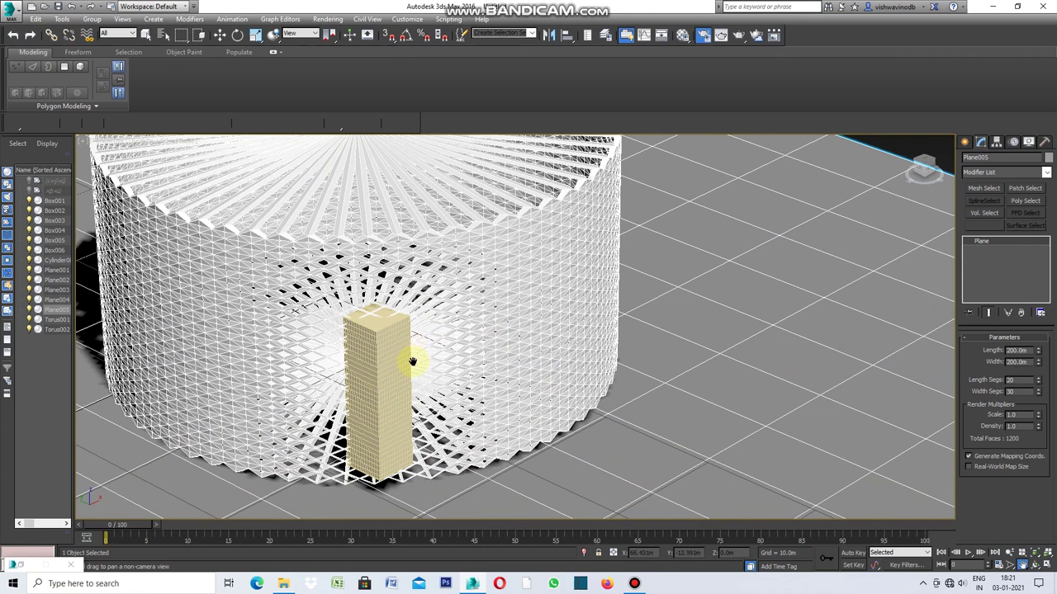
mouse_move(474, 378)
left_mouse_down()
mouse_move(500, 382)
mouse_move(635, 321)
left_mouse_up()
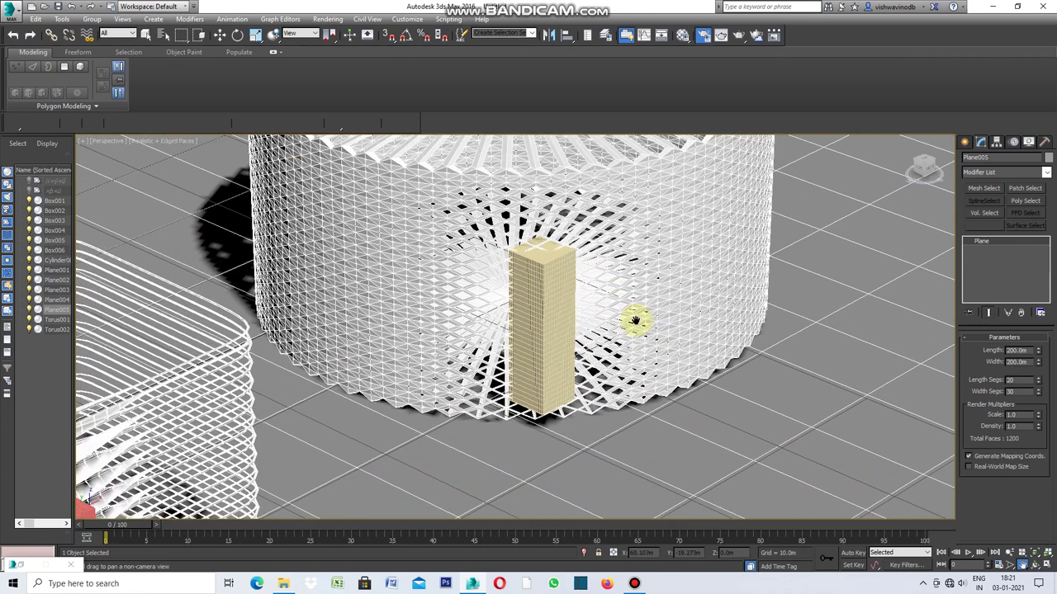
left_click_drag(555, 384, 508, 411)
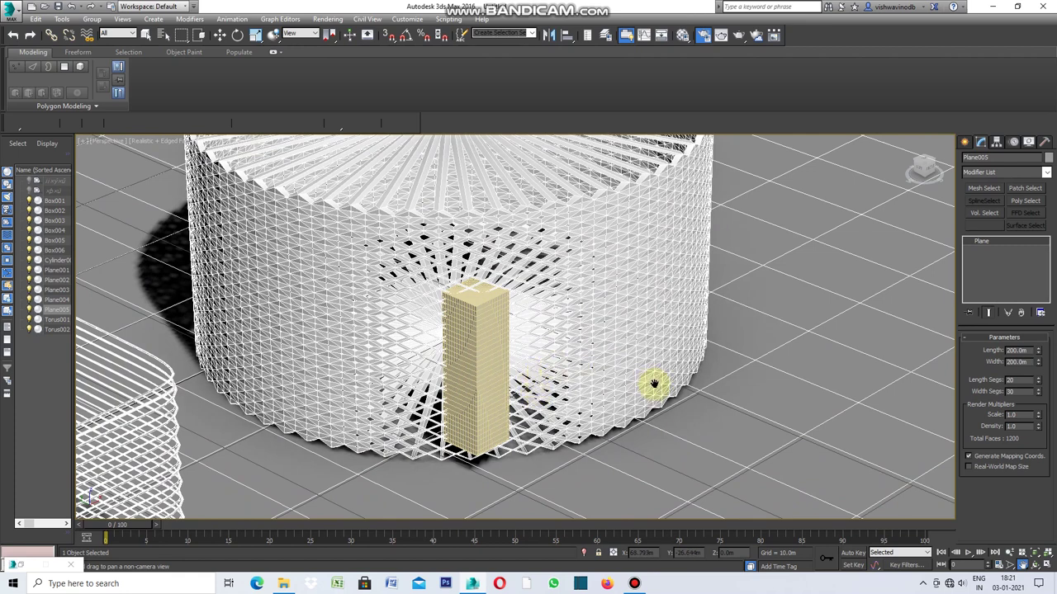
left_click(145, 35)
Nudge Box004 slightly so it sits centred inside the cylinder lattice.
left_click(477, 334)
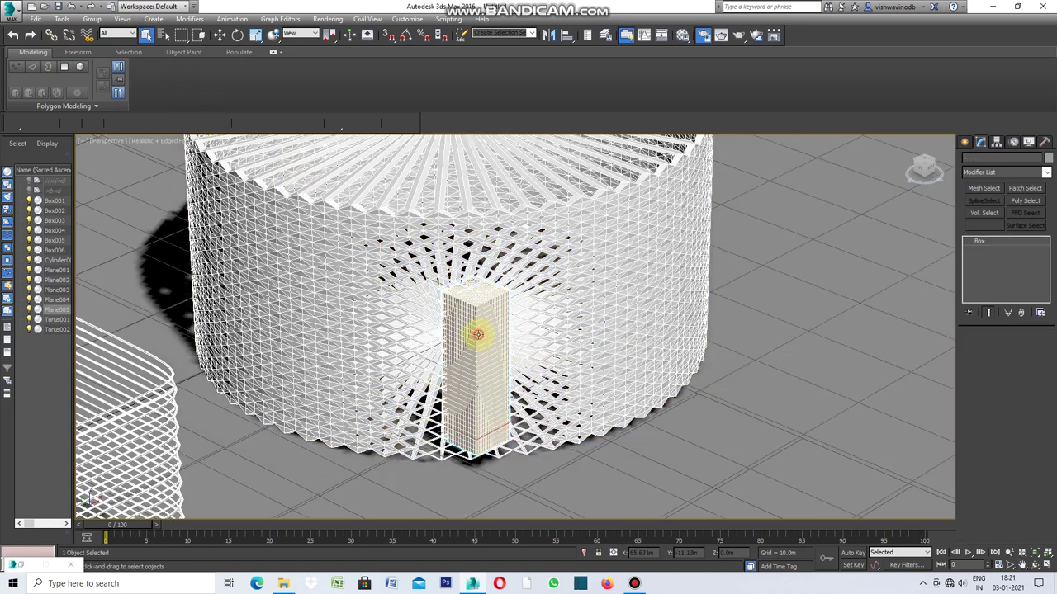
left_click(220, 35)
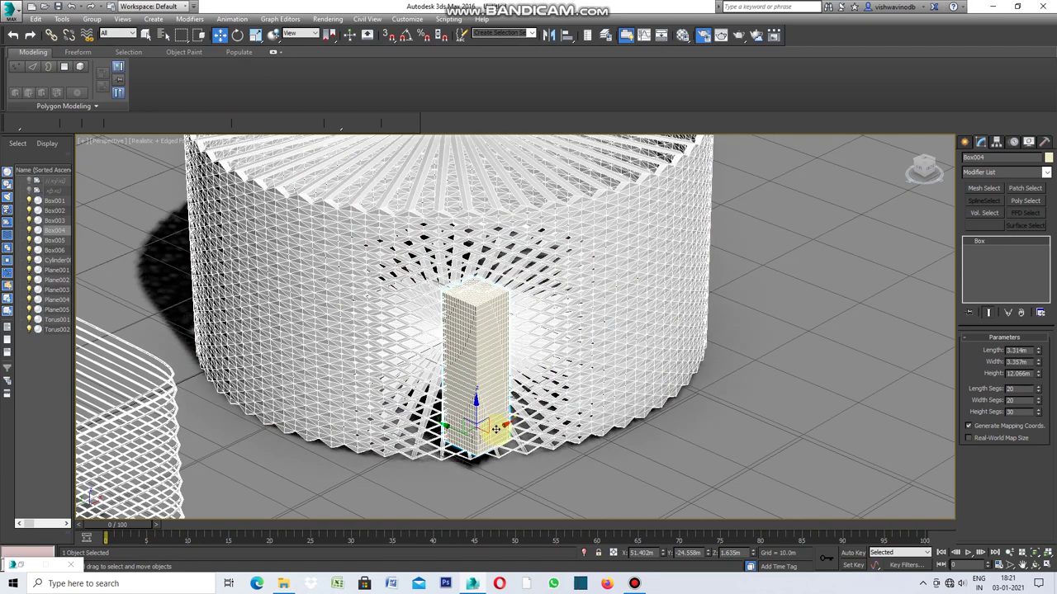
mouse_move(495, 428)
left_mouse_down()
mouse_move(630, 394)
mouse_move(502, 418)
left_mouse_up()
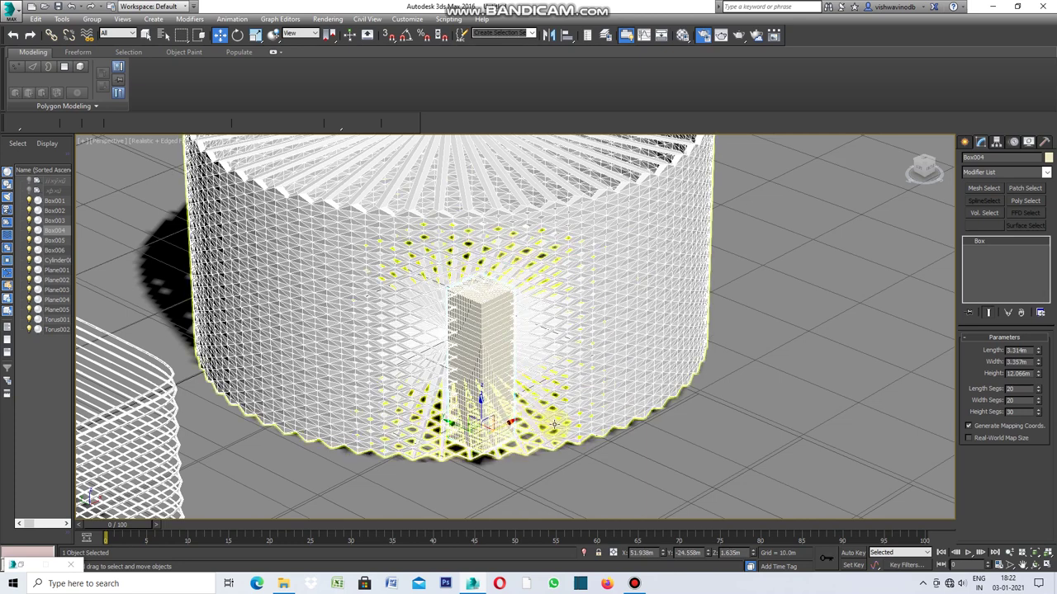
Turn on Invert in Cylinder001's Vol. Select modifier to reverse which cells open.
left_click(661, 362)
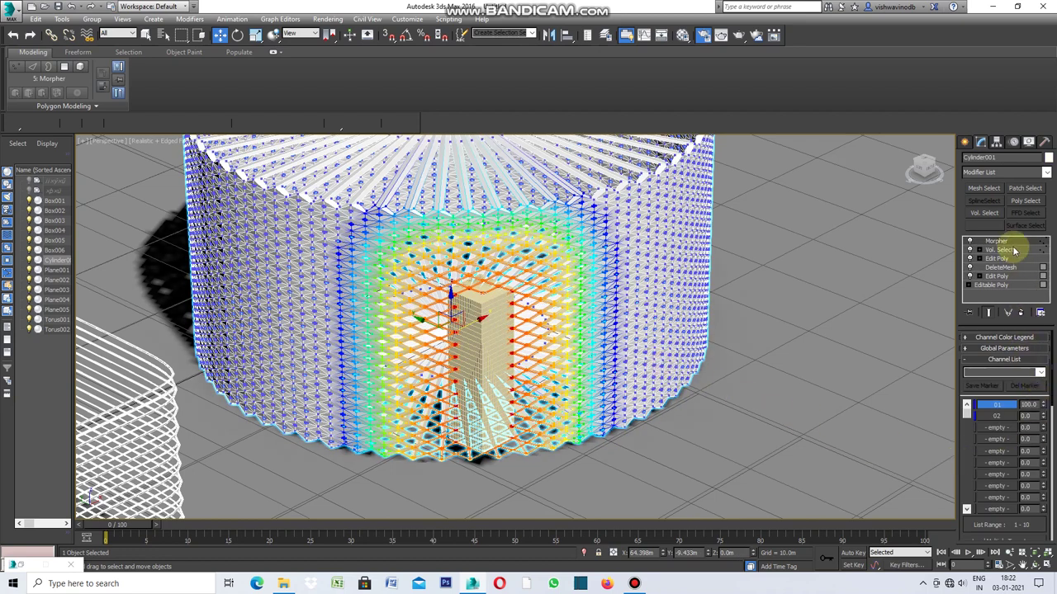
left_click(1014, 251)
left_click(994, 429)
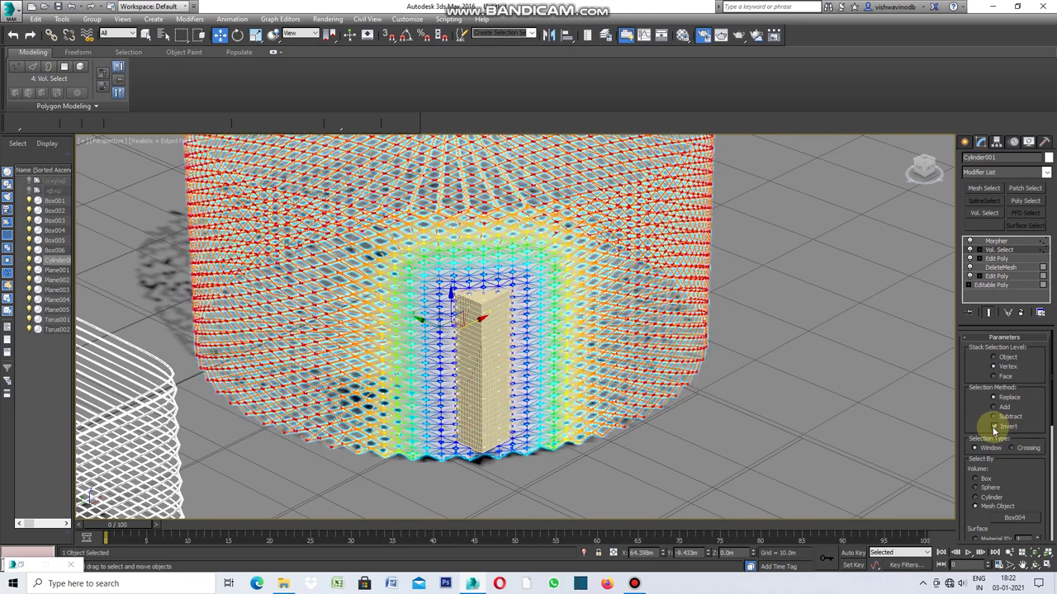
left_click(888, 415)
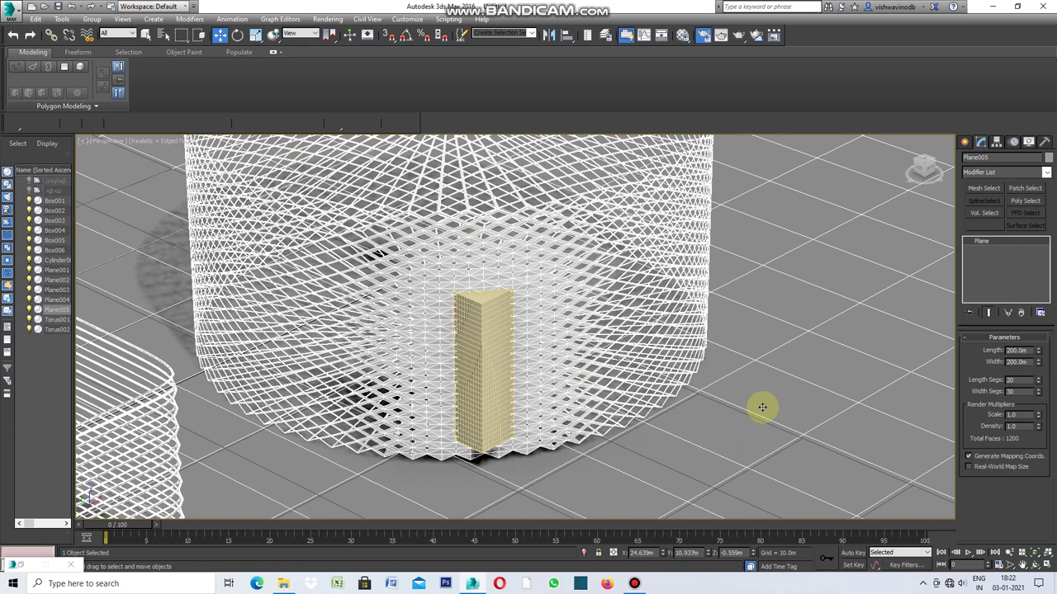
Zoom out and pan over to frame Torus002 and its yellow Box006.
left_click(900, 404)
scroll(695, 412, "down", 5)
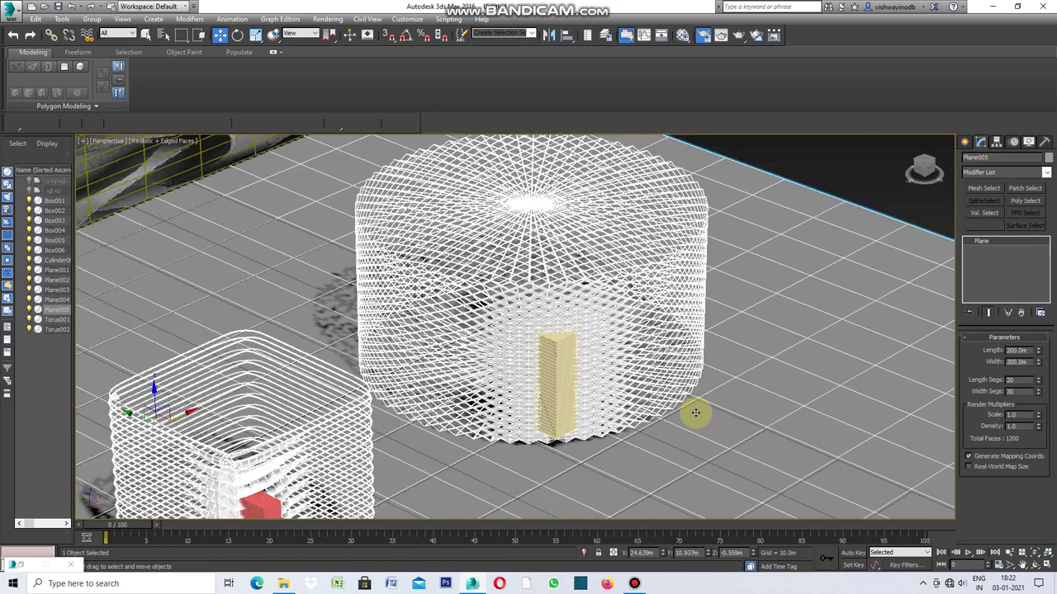
left_click(1022, 566)
mouse_move(613, 398)
left_mouse_down()
mouse_move(587, 237)
mouse_move(601, 179)
left_mouse_up()
mouse_move(568, 354)
left_mouse_down()
mouse_move(653, 240)
mouse_move(694, 208)
left_mouse_up()
left_click_drag(633, 305, 626, 306)
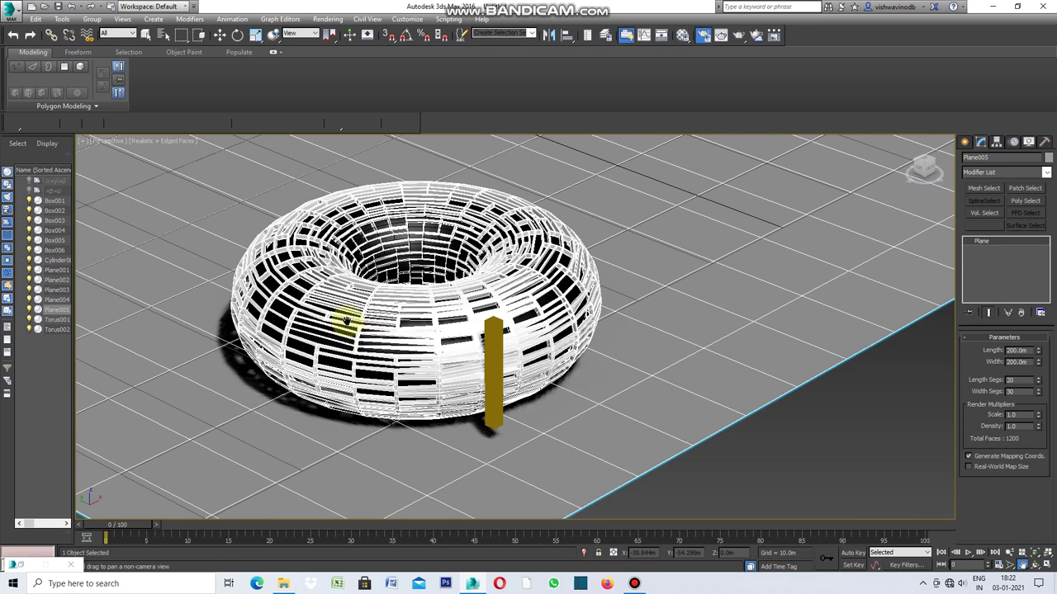
scroll(347, 322, "up", 2)
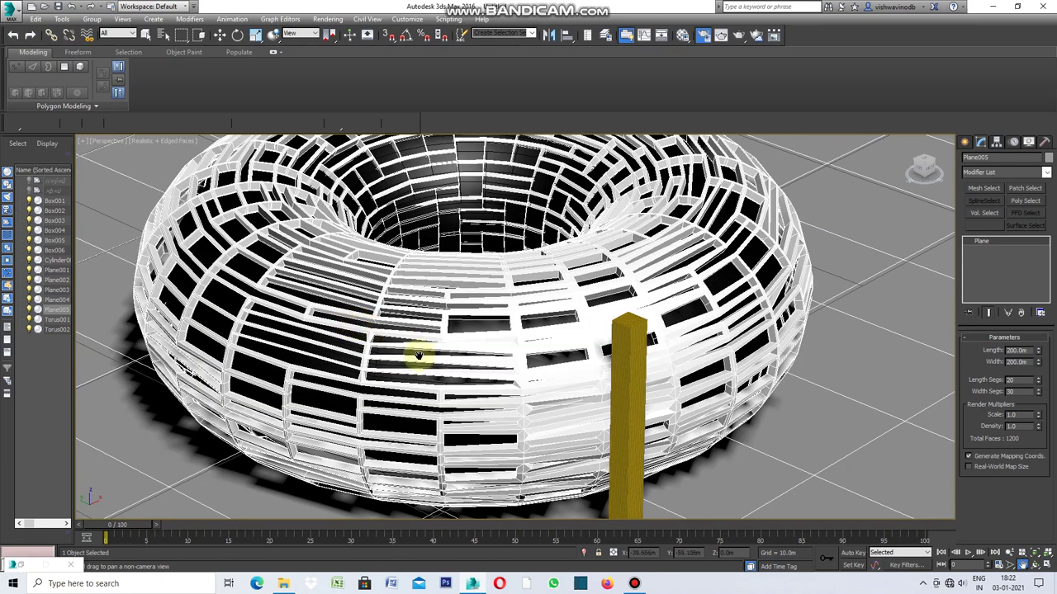
scroll(331, 335, "up", 5)
scroll(334, 336, "down", 7)
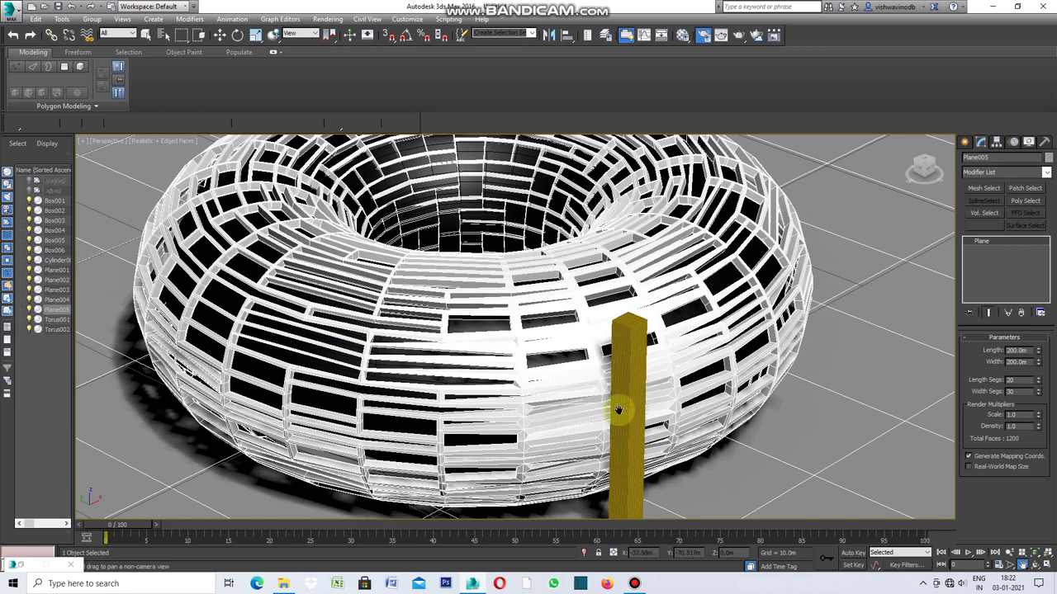
scroll(550, 366, "down", 4)
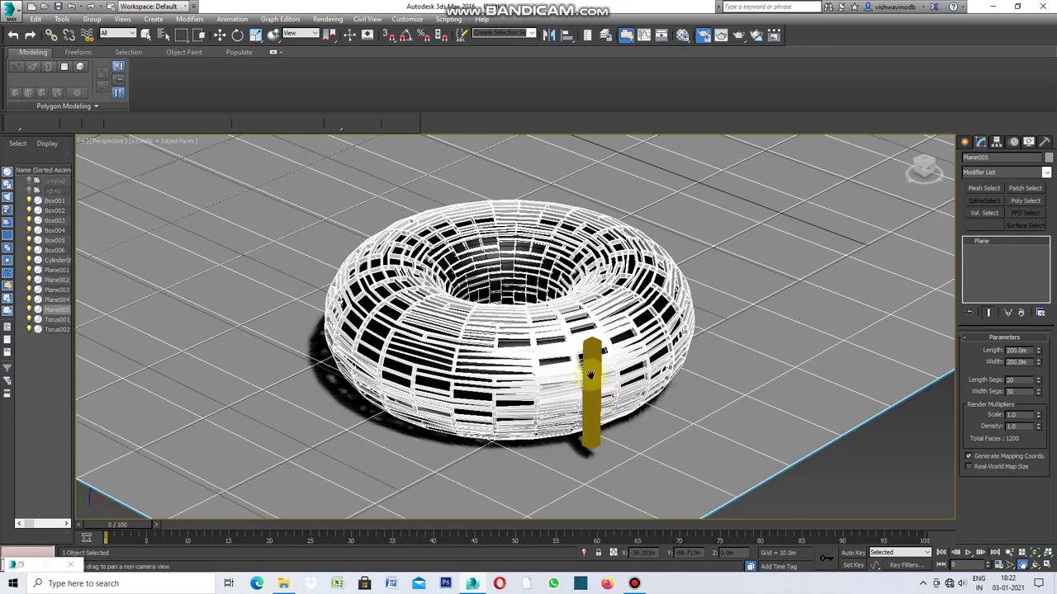
Slide Box006 along Y to a new spot on the torus lattice, then select Torus002.
left_click(222, 35)
left_click(588, 373)
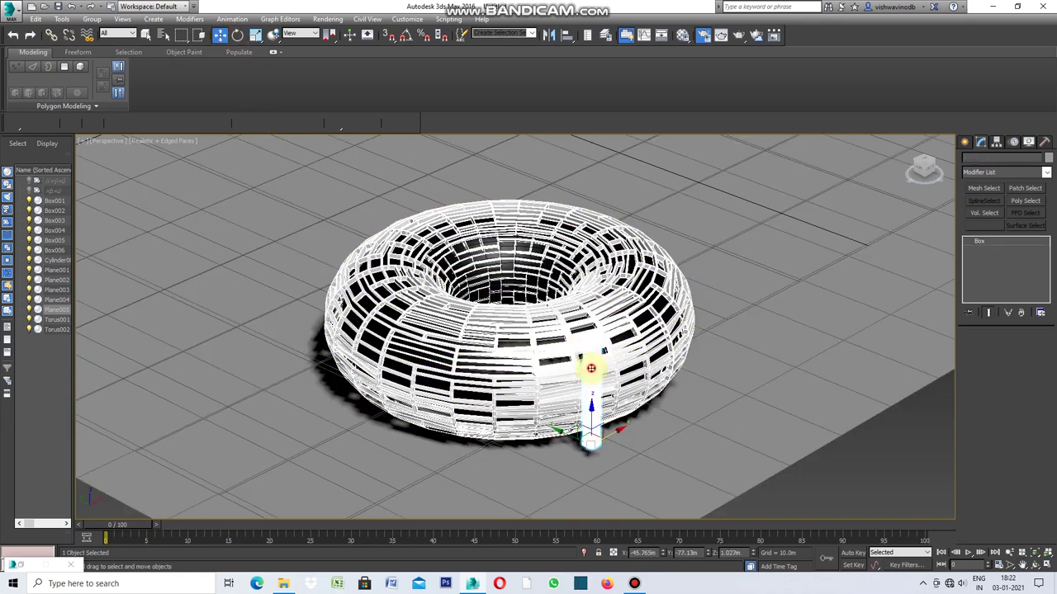
mouse_move(596, 428)
left_mouse_down()
mouse_move(555, 429)
mouse_move(529, 408)
left_mouse_up()
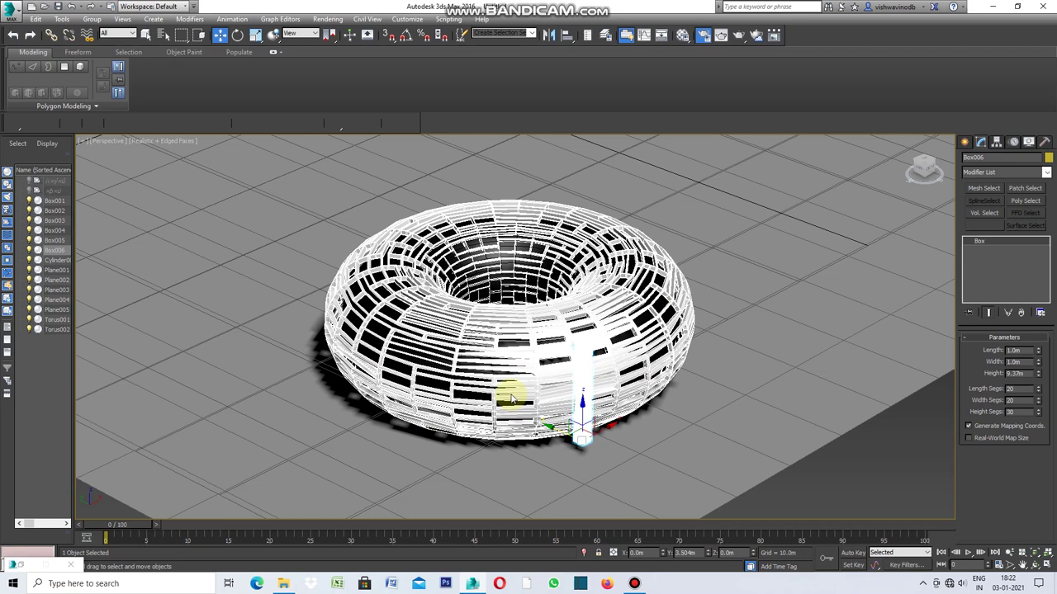
mouse_move(510, 399)
left_mouse_down()
mouse_move(568, 424)
mouse_move(589, 428)
mouse_move(576, 421)
mouse_move(590, 412)
left_mouse_up()
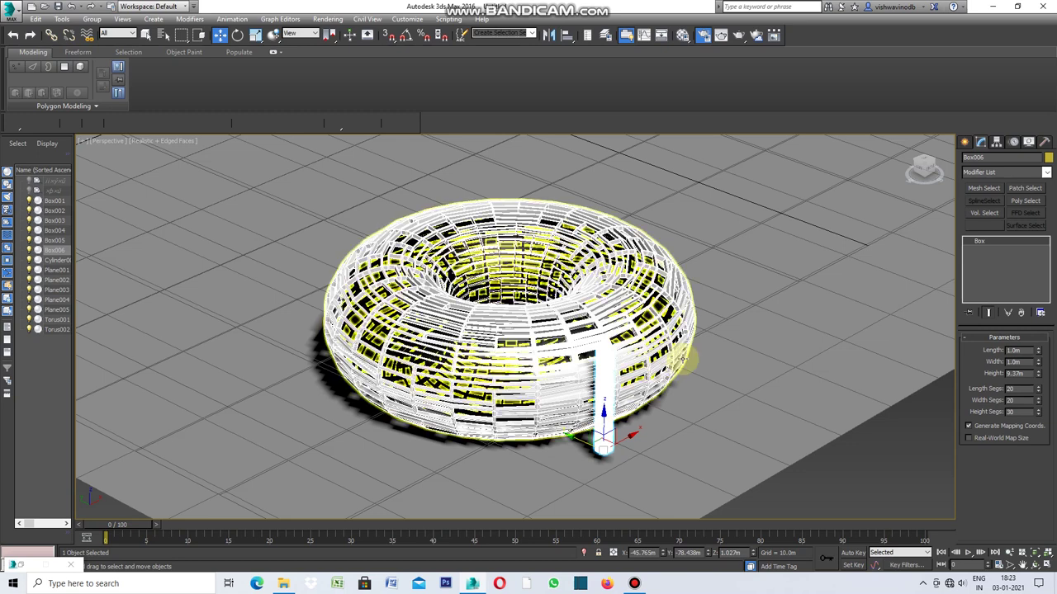
left_click(694, 345)
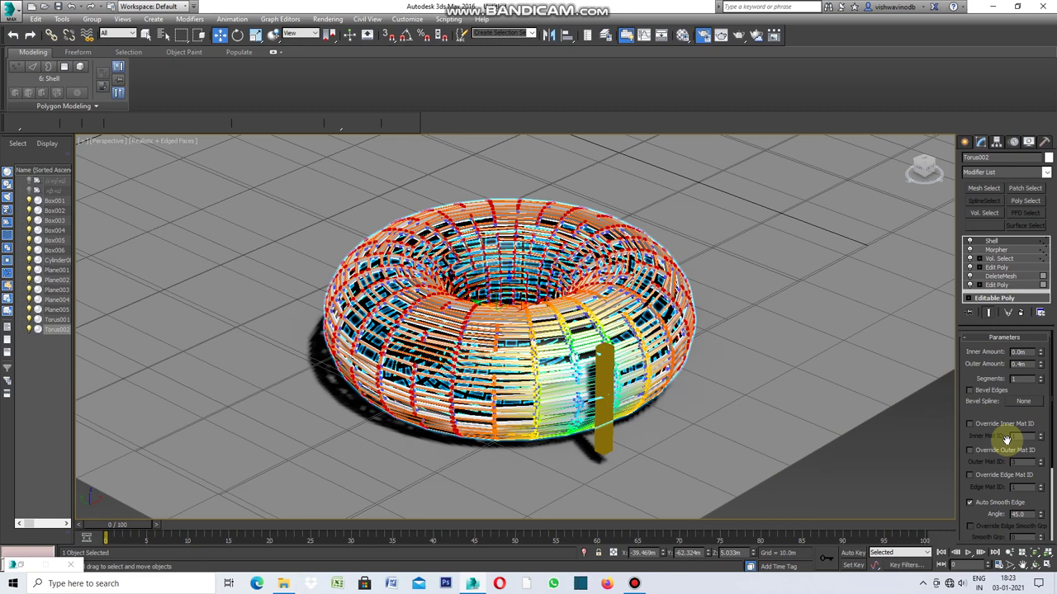
scroll(1006, 440, "down", 1)
scroll(1006, 440, "up", 1)
left_click(1007, 249)
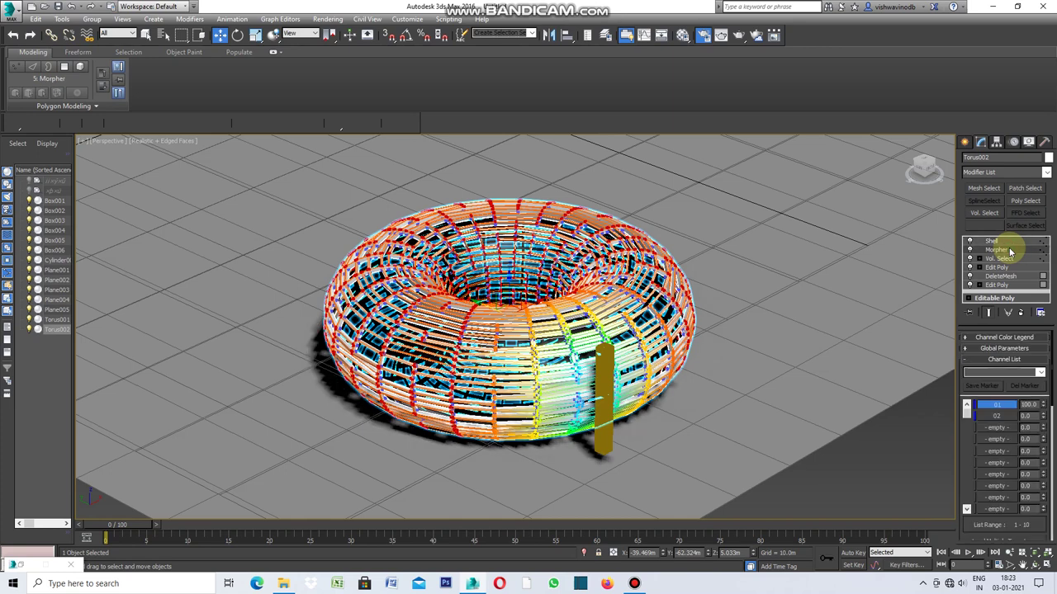
left_click(1007, 259)
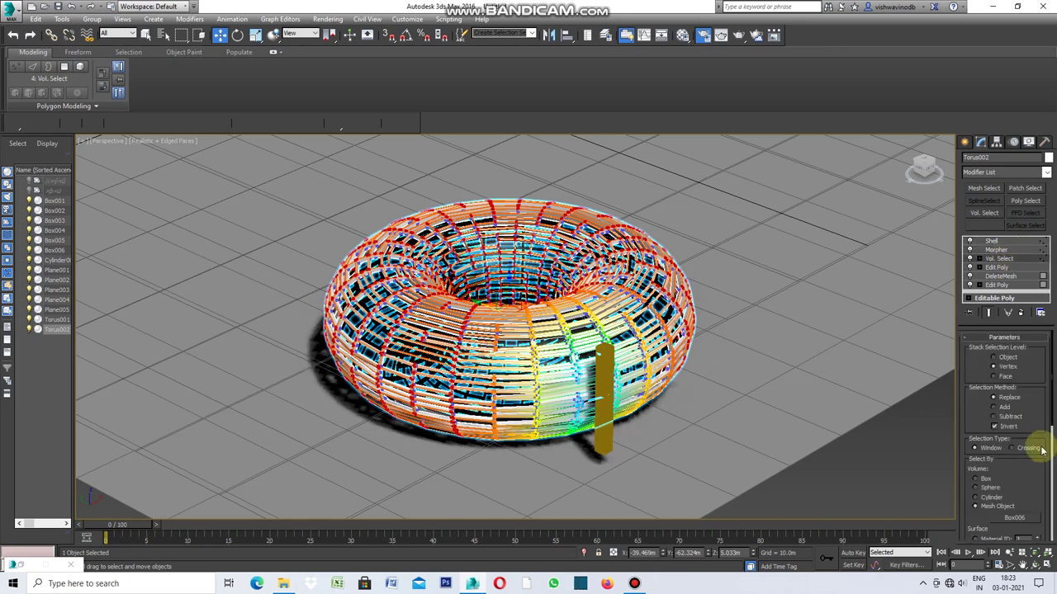
left_click(995, 426)
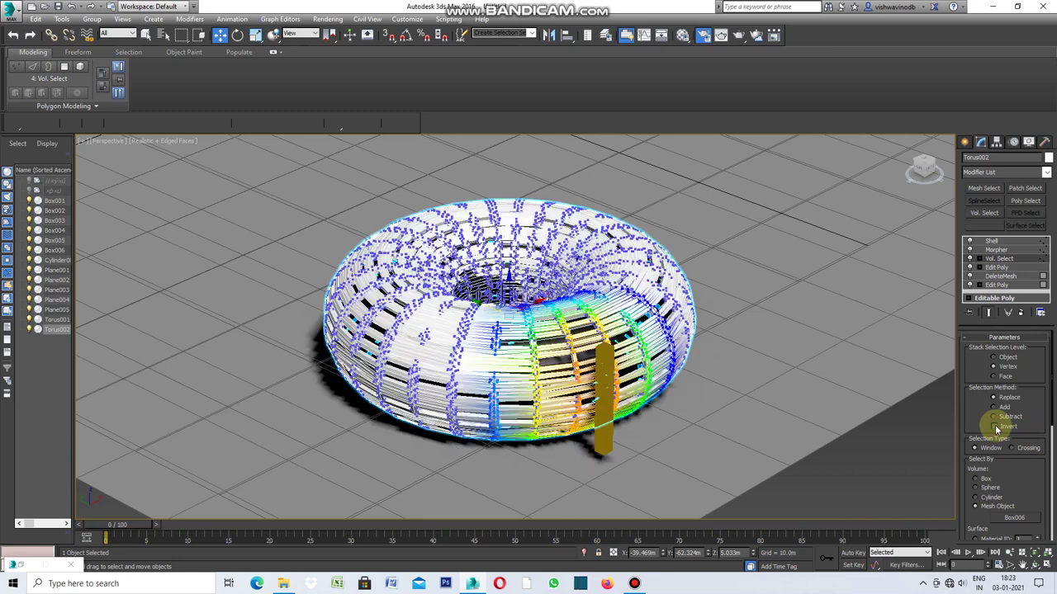
left_click(928, 449)
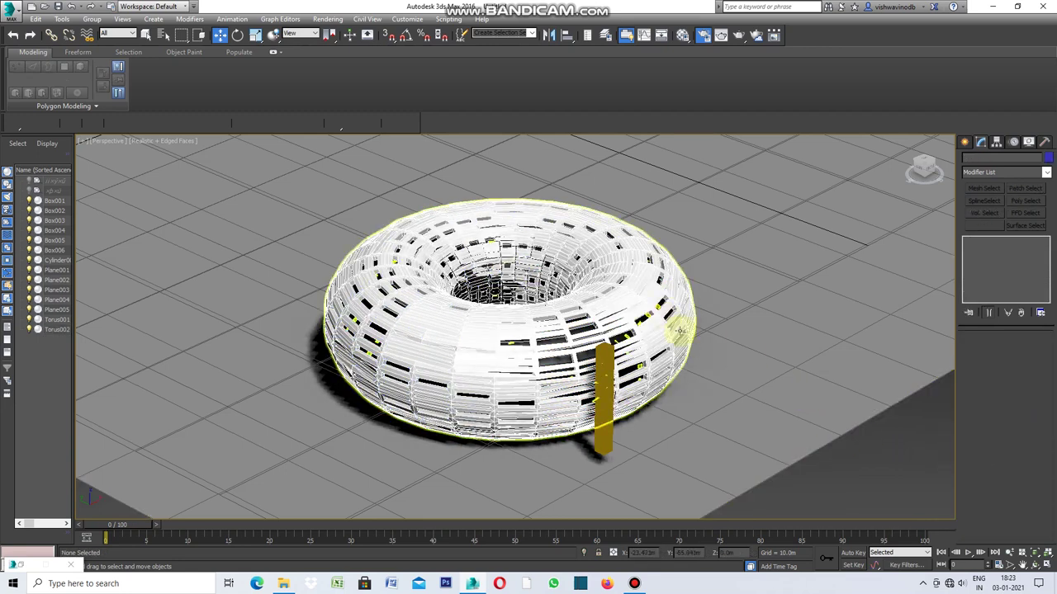
left_click(685, 357)
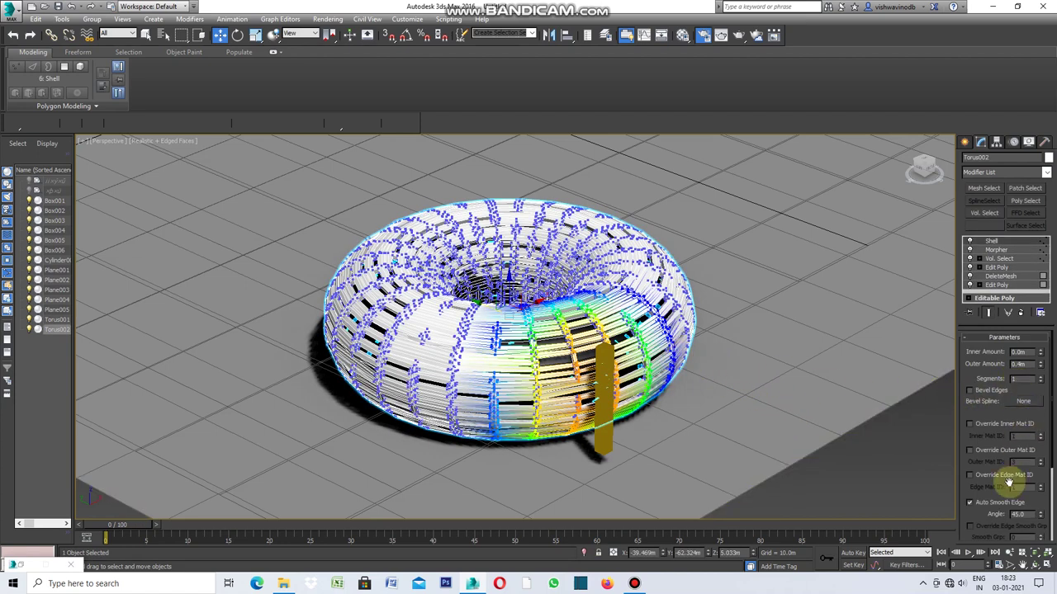
left_click(1000, 259)
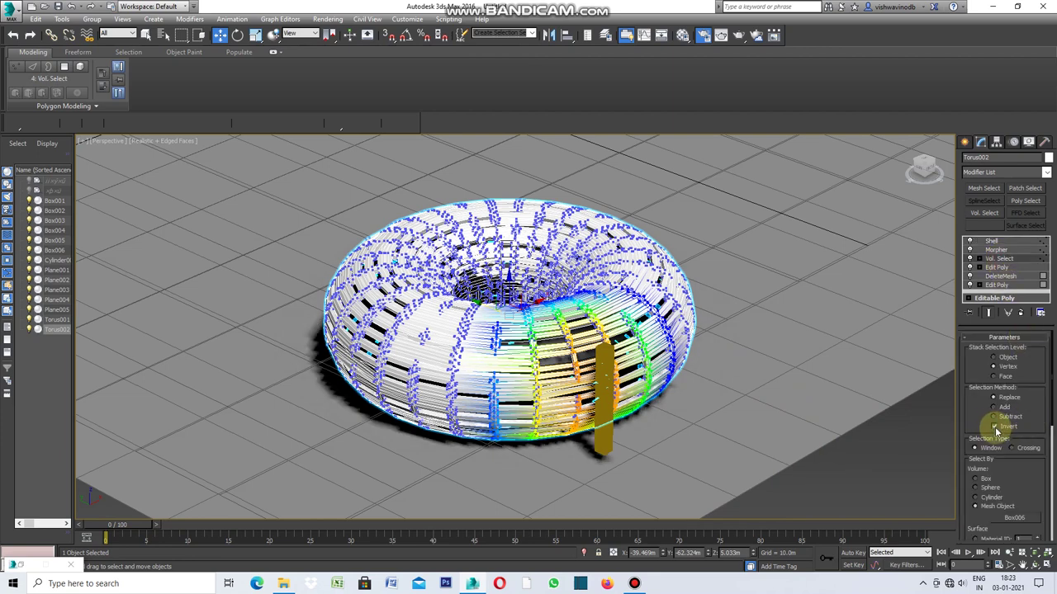
left_click(995, 428)
left_click(905, 449)
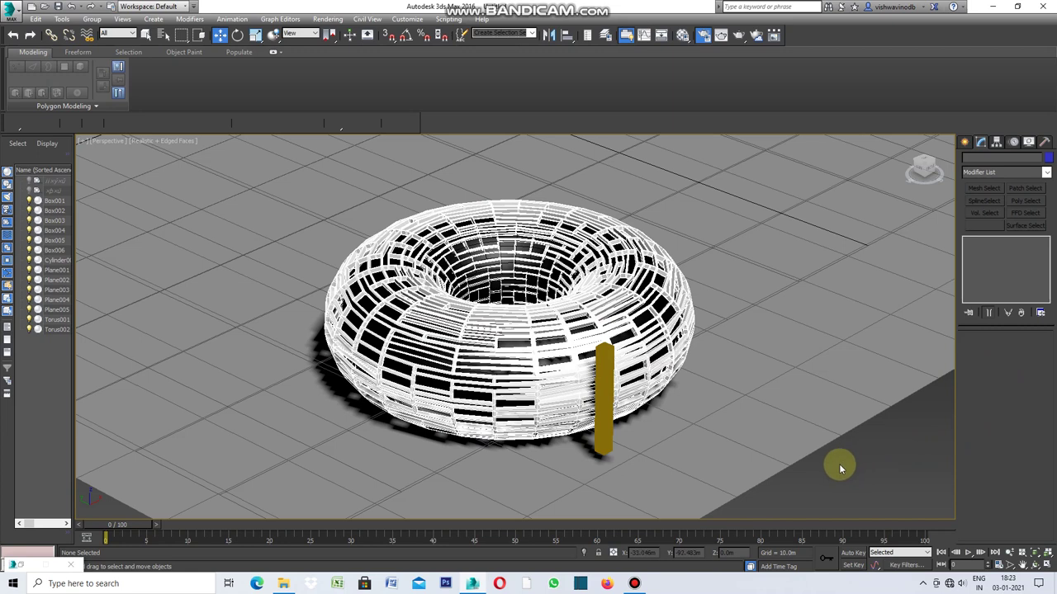
left_click(1035, 564)
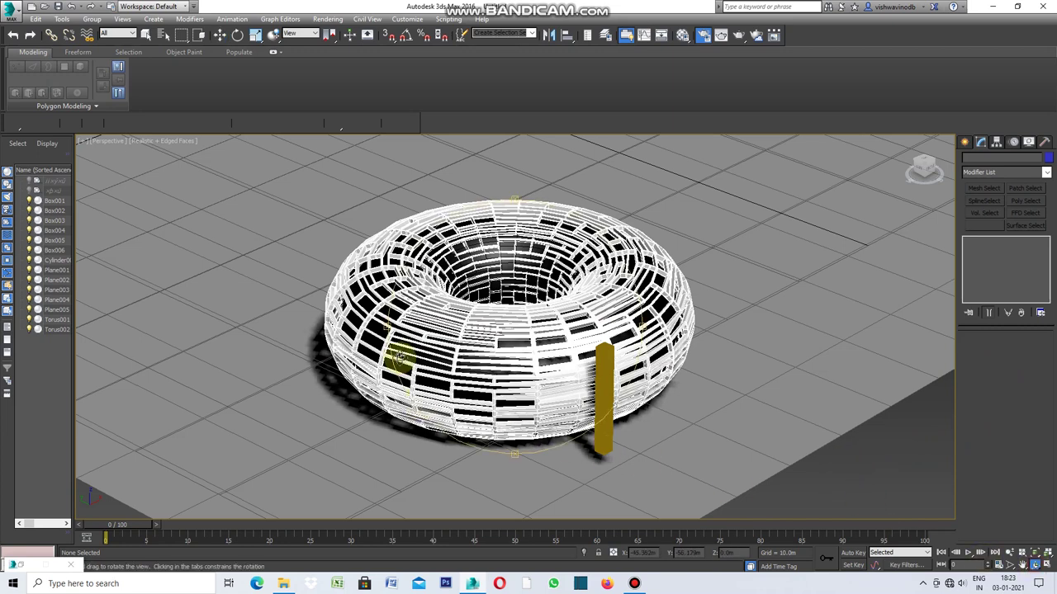
mouse_move(383, 326)
left_mouse_down()
mouse_move(394, 329)
mouse_move(382, 327)
left_mouse_up()
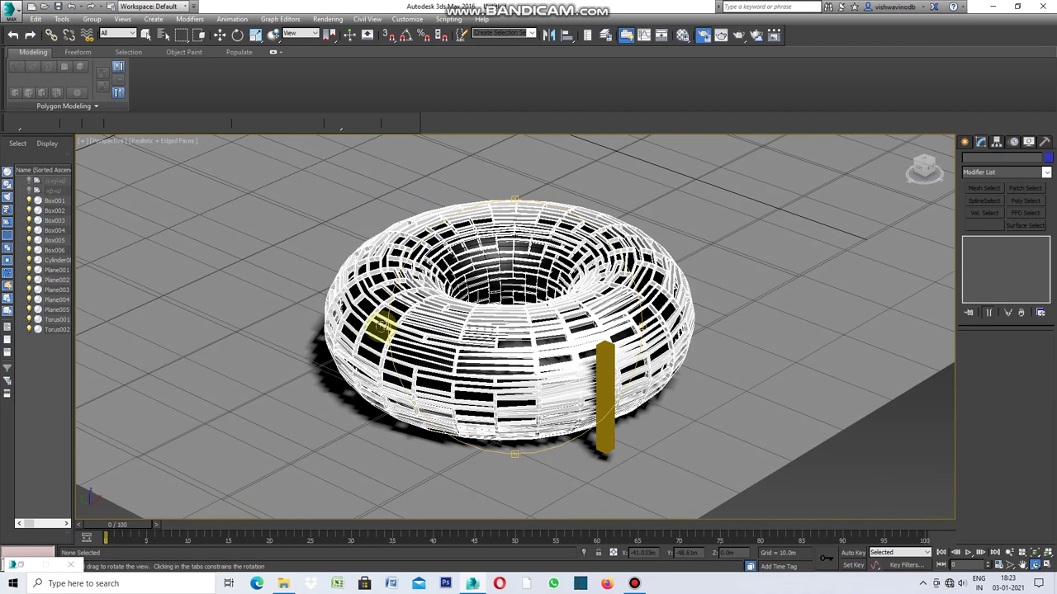